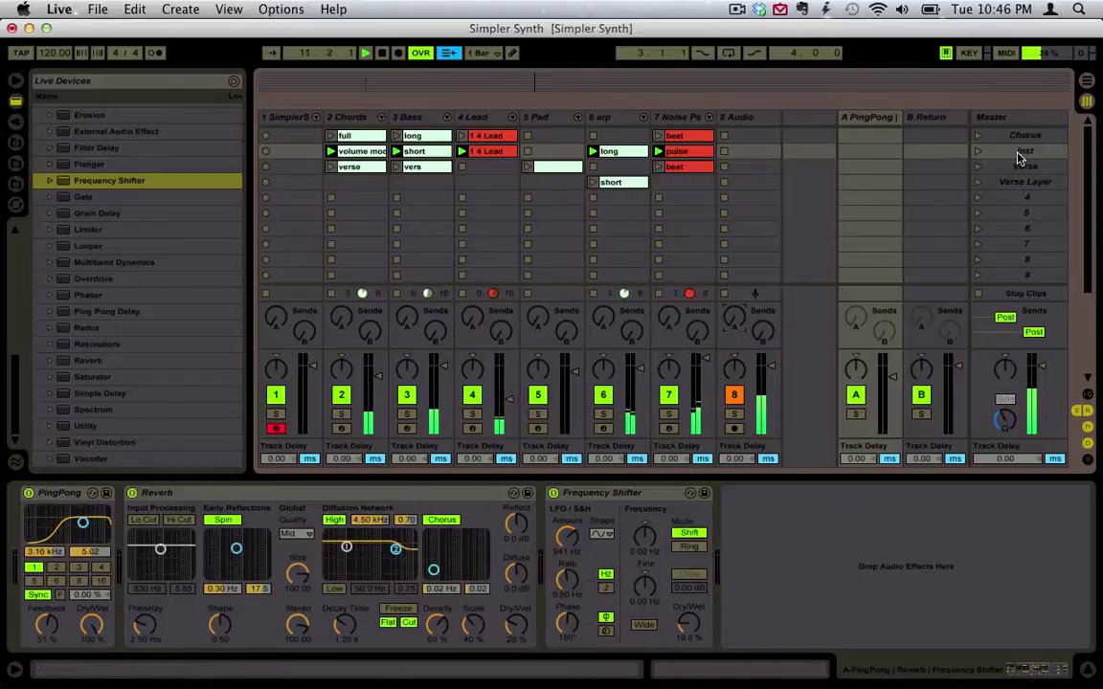
Play the Verse scene while examining the Chords track's SimplerSynth and Oscillators racks, and stop all clips
{"action": "left_click", "coordinate": [1013, 168]}
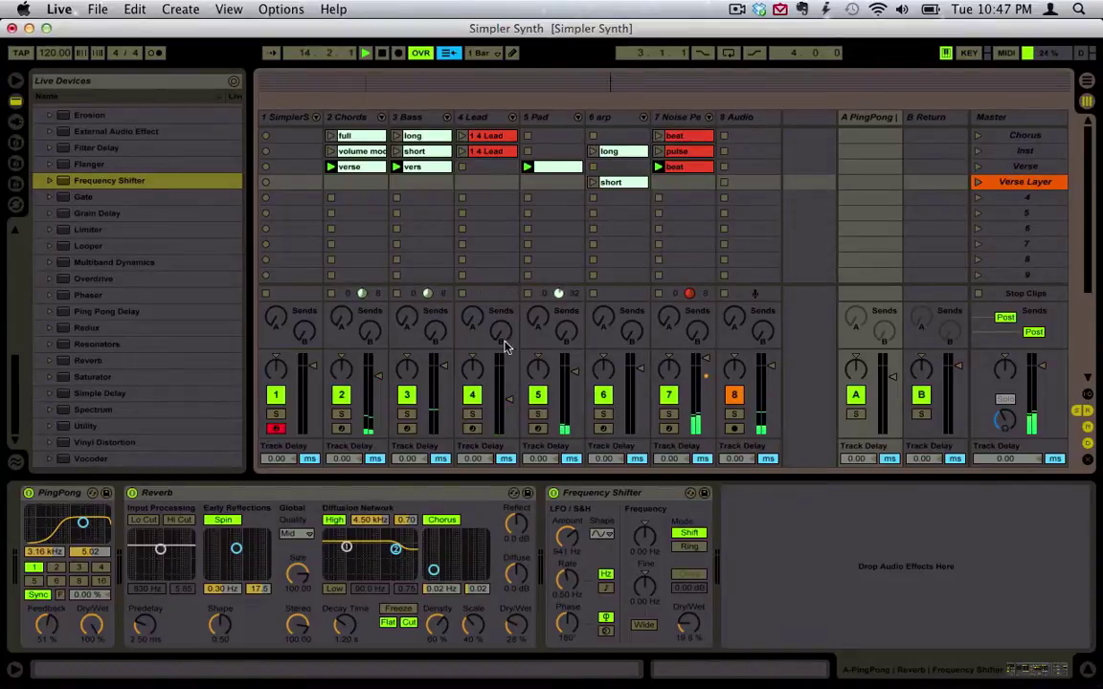
{"action": "left_click", "coordinate": [345, 117]}
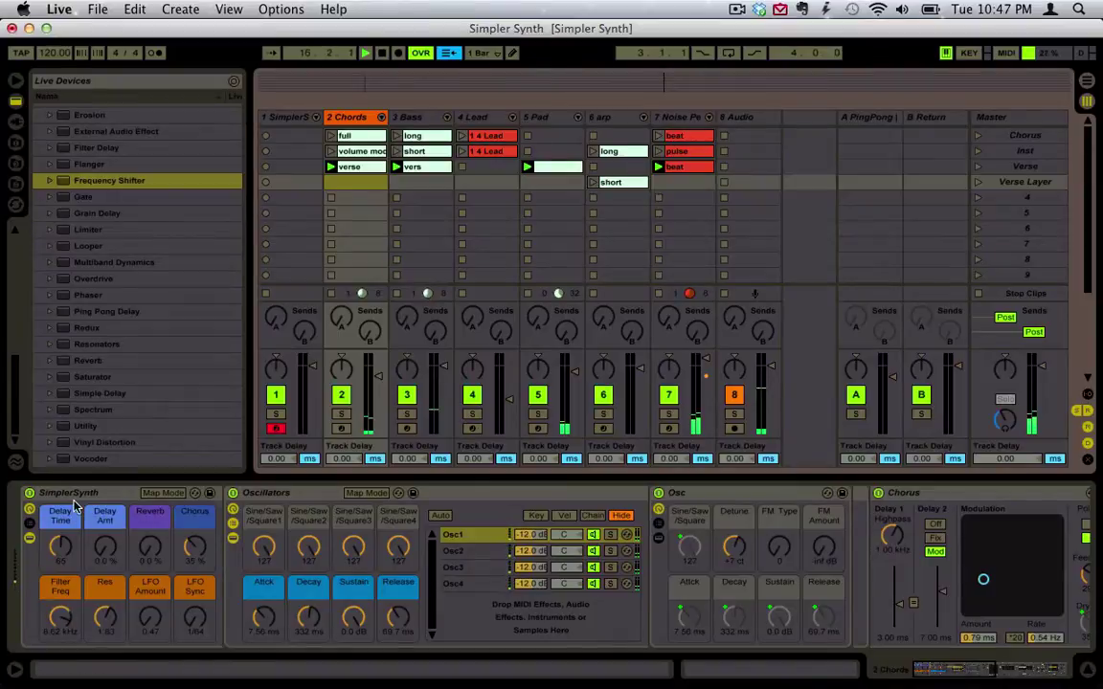
{"action": "left_click", "coordinate": [268, 507]}
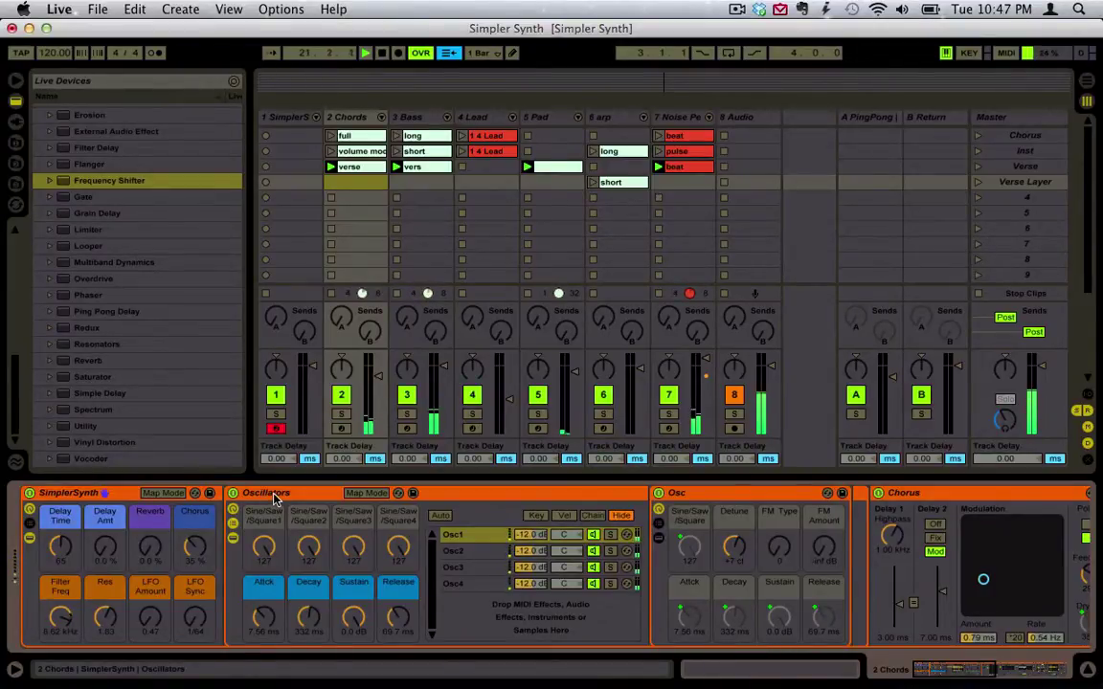
{"action": "left_click", "coordinate": [331, 497]}
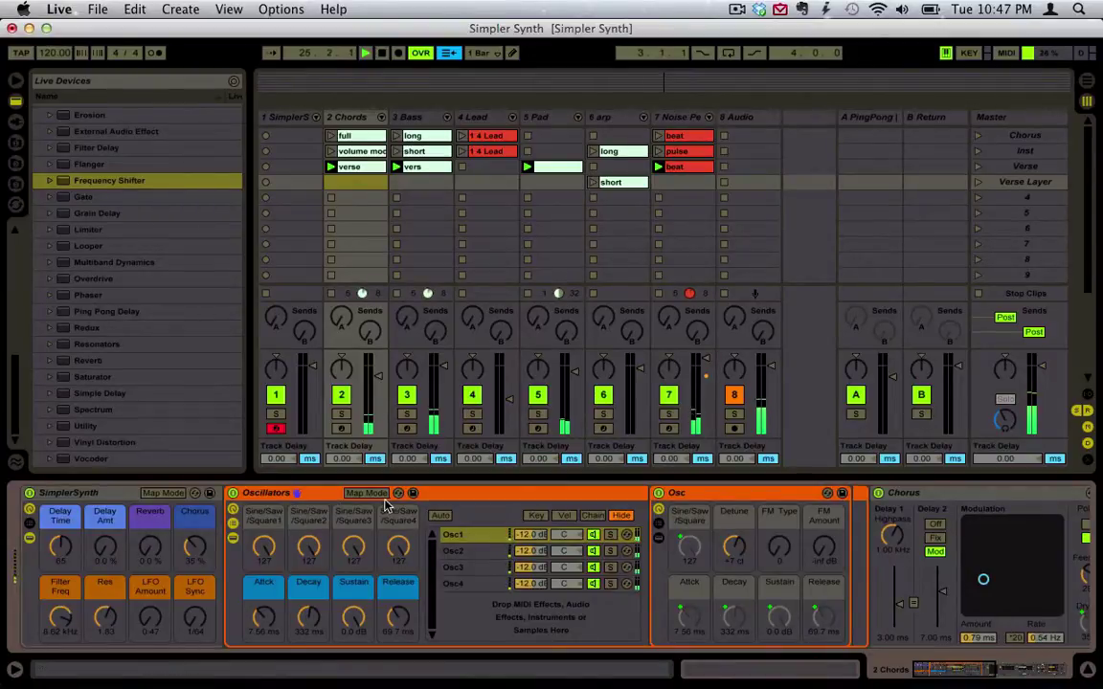
{"action": "scroll", "coordinate": [297, 501], "scroll_direction": "right", "scroll_amount": 3}
{"action": "scroll", "coordinate": [297, 501], "scroll_direction": "left", "scroll_amount": 3}
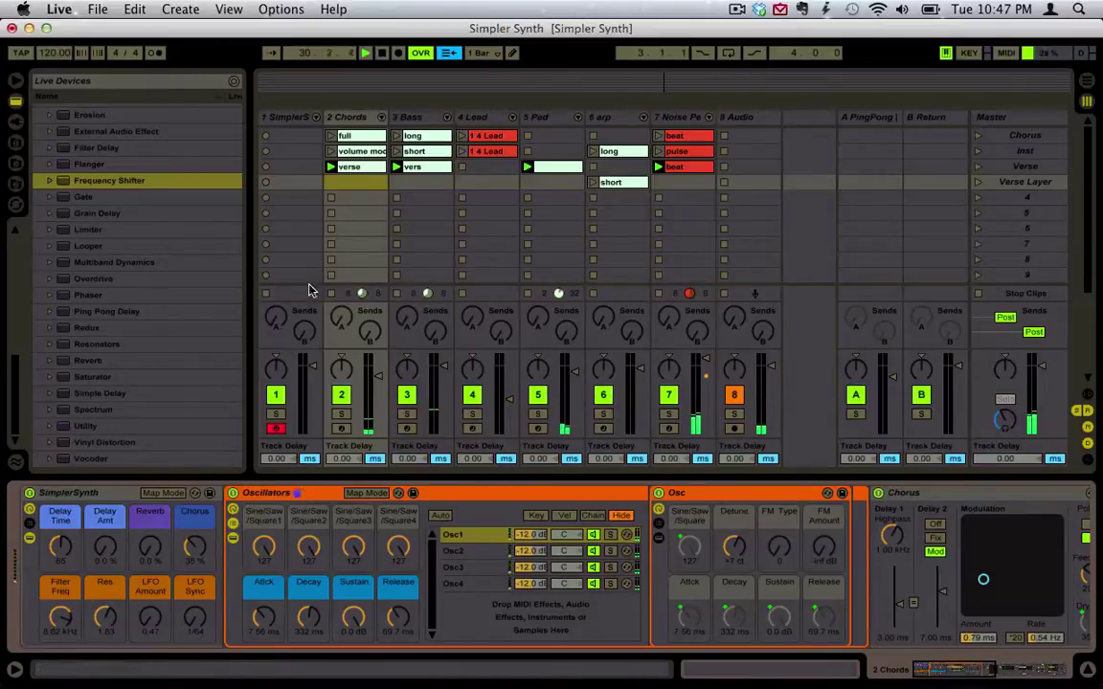
{"action": "left_click", "coordinate": [990, 303]}
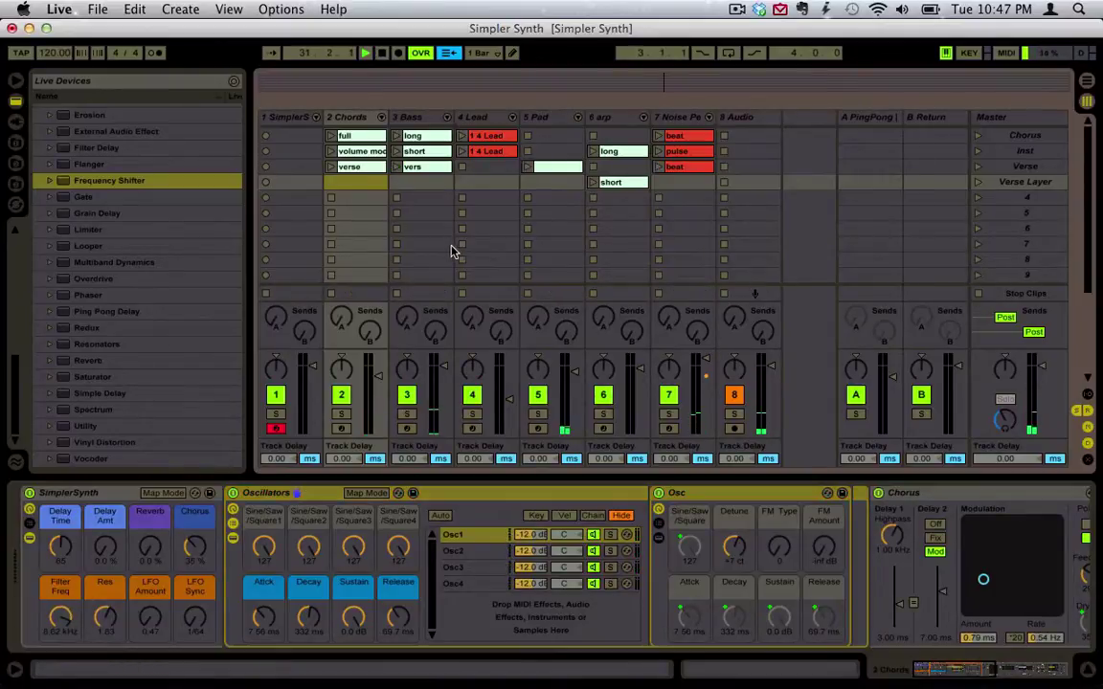
Show the SimplerSynth track's devices and examine the Osc1 to Osc4 chains in its Oscillators rack
{"action": "left_click", "coordinate": [272, 115]}
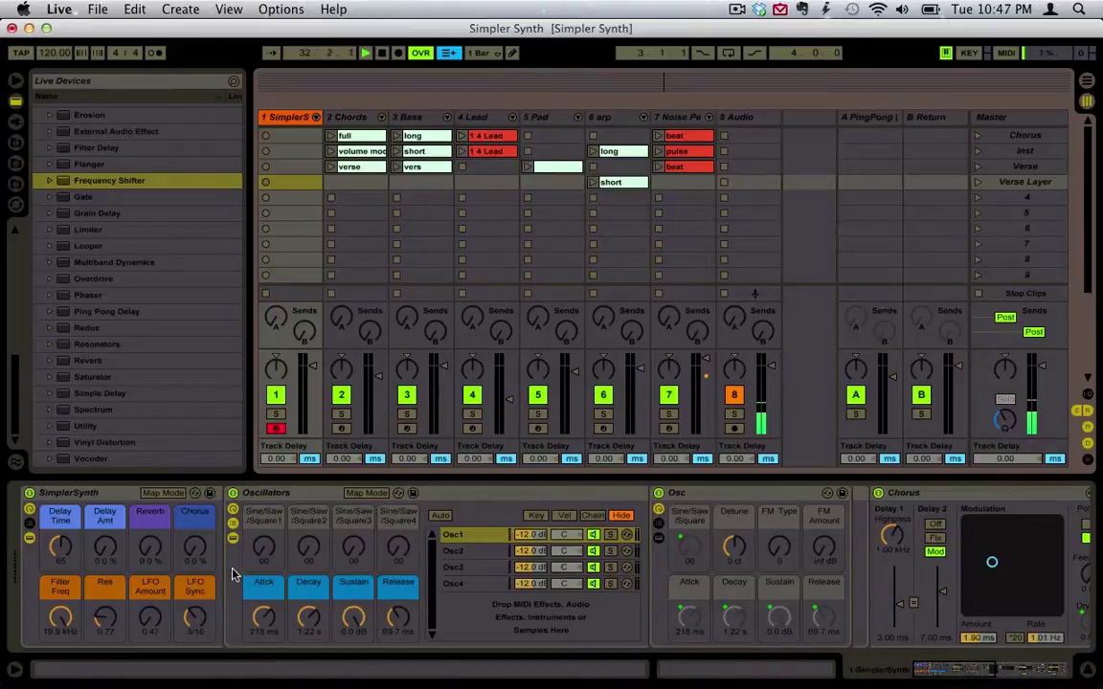
{"action": "left_click", "coordinate": [451, 534]}
{"action": "left_click", "coordinate": [455, 551]}
{"action": "left_click", "coordinate": [459, 566]}
{"action": "left_click", "coordinate": [477, 585]}
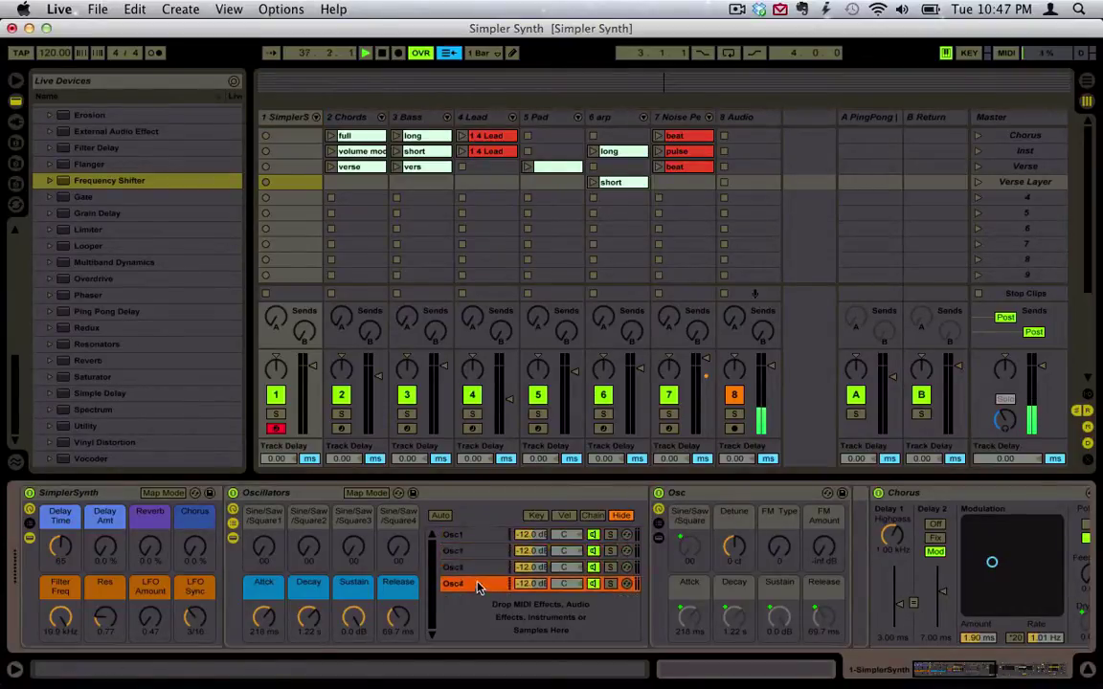
{"action": "left_click", "coordinate": [467, 536]}
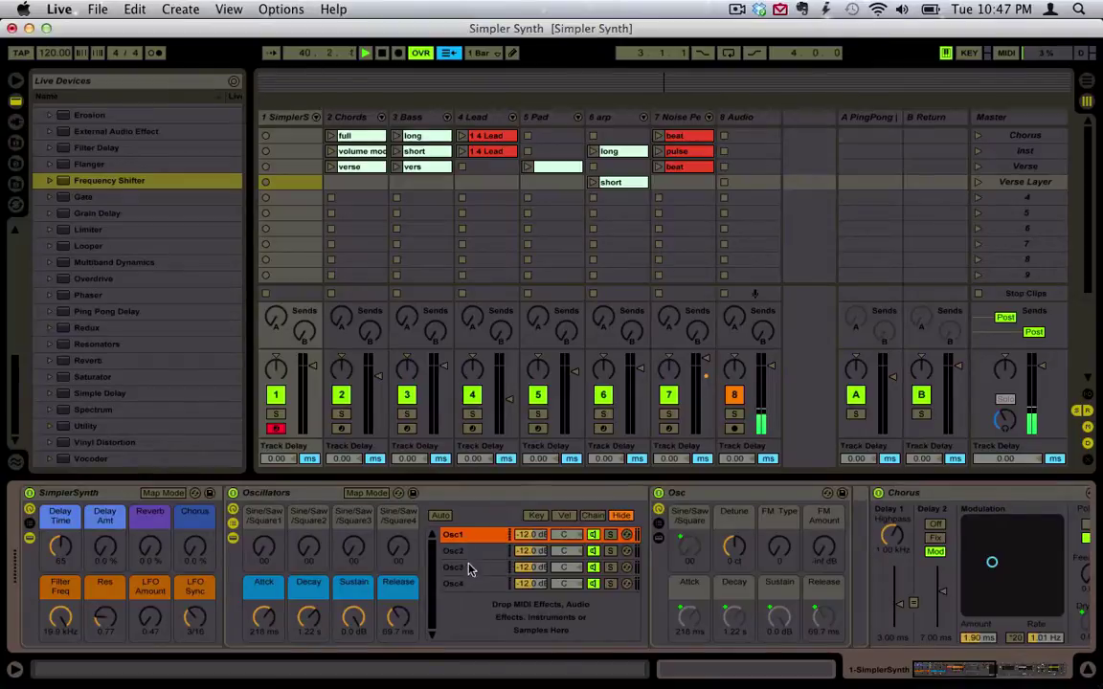
{"action": "left_click", "coordinate": [466, 581]}
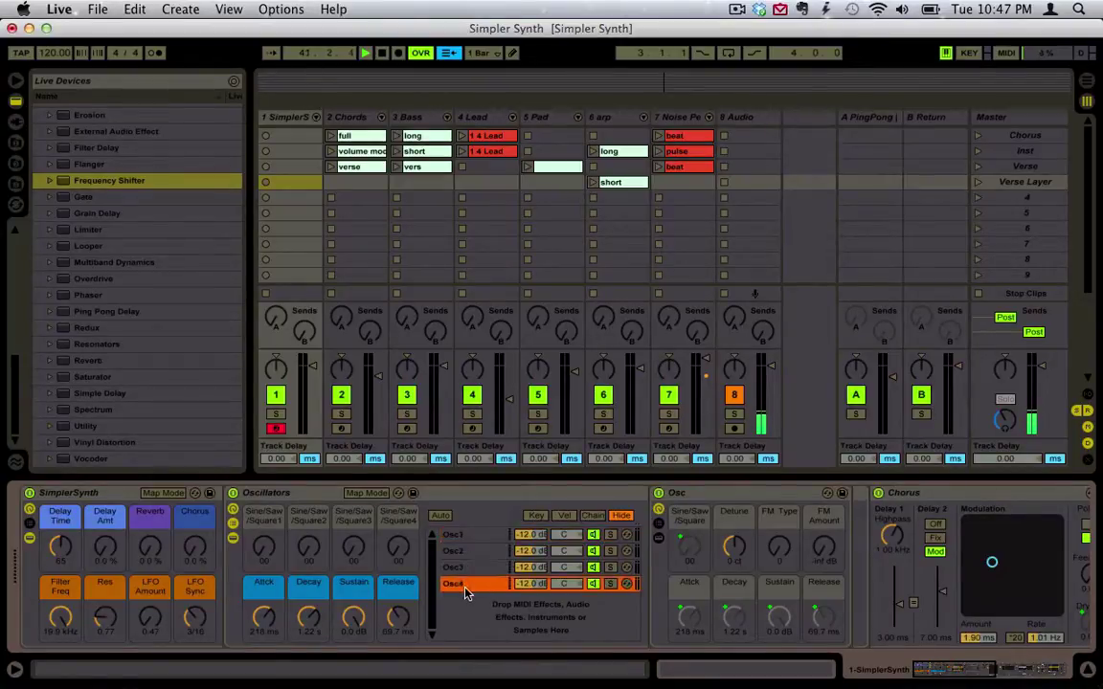
{"action": "right_click", "coordinate": [465, 579]}
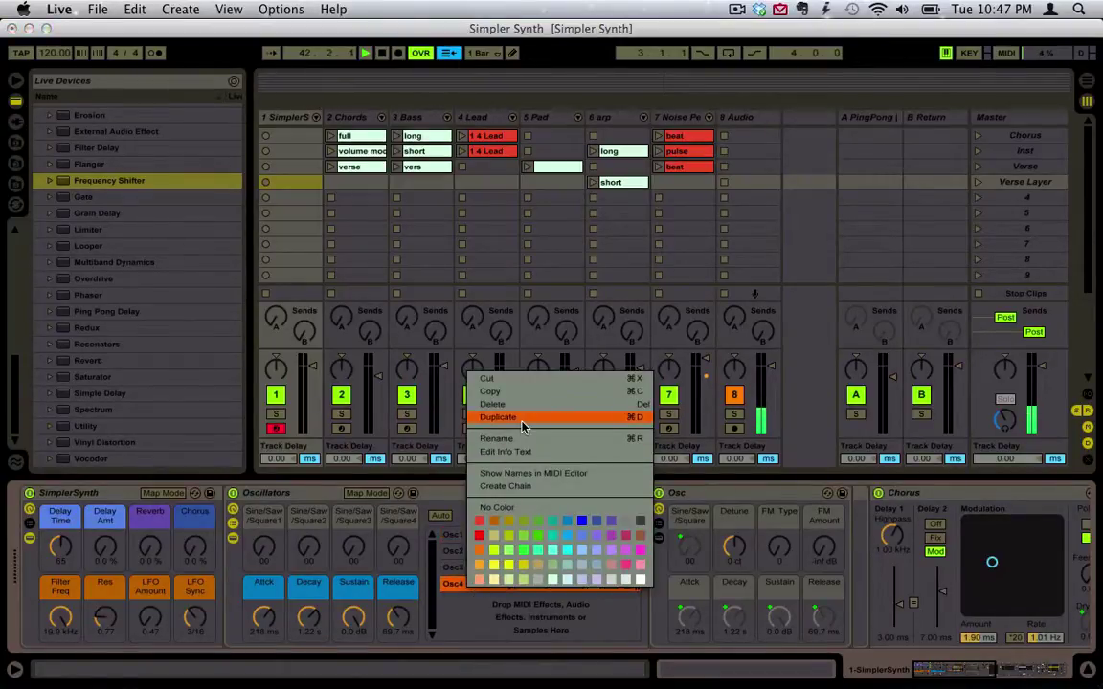
{"action": "left_click", "coordinate": [449, 542]}
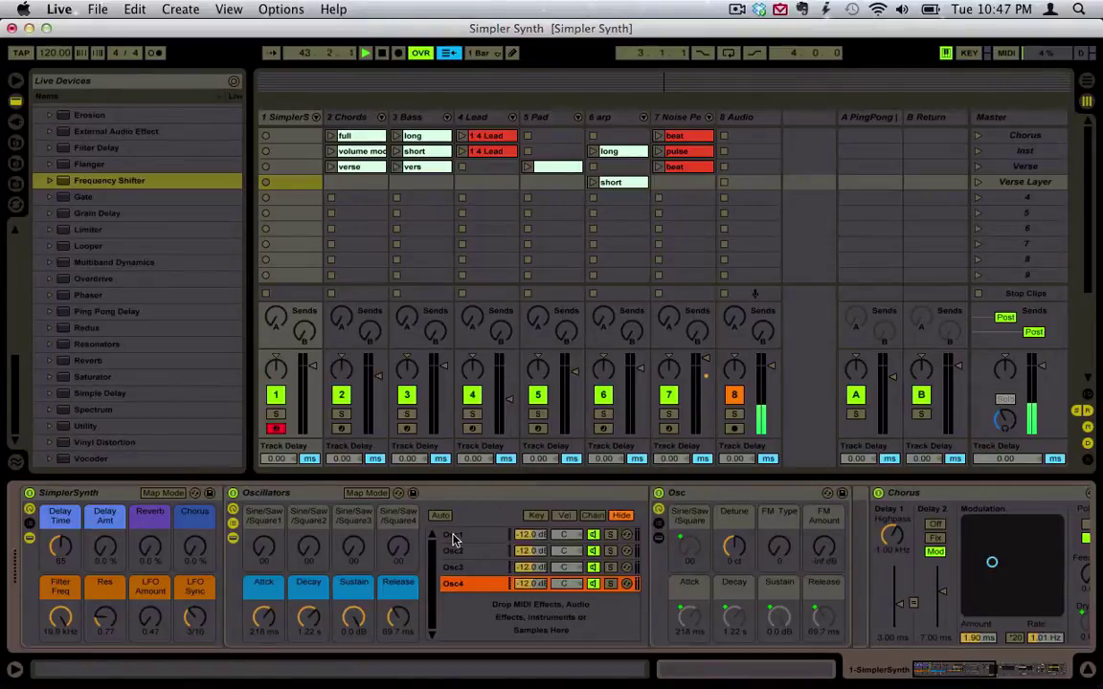
{"action": "left_click", "coordinate": [452, 536]}
{"action": "key", "text": "Down"}
{"action": "key", "text": "Down"}
{"action": "key", "text": "Down"}
Set the Sine/Saw/Square1, 2, 3 and 4 macros of the Oscillators rack to 127
{"action": "left_click", "coordinate": [264, 546]}
{"action": "left_click_drag", "start_coordinate": [263, 547], "coordinate": [350, 555]}
{"action": "left_click", "coordinate": [267, 524]}
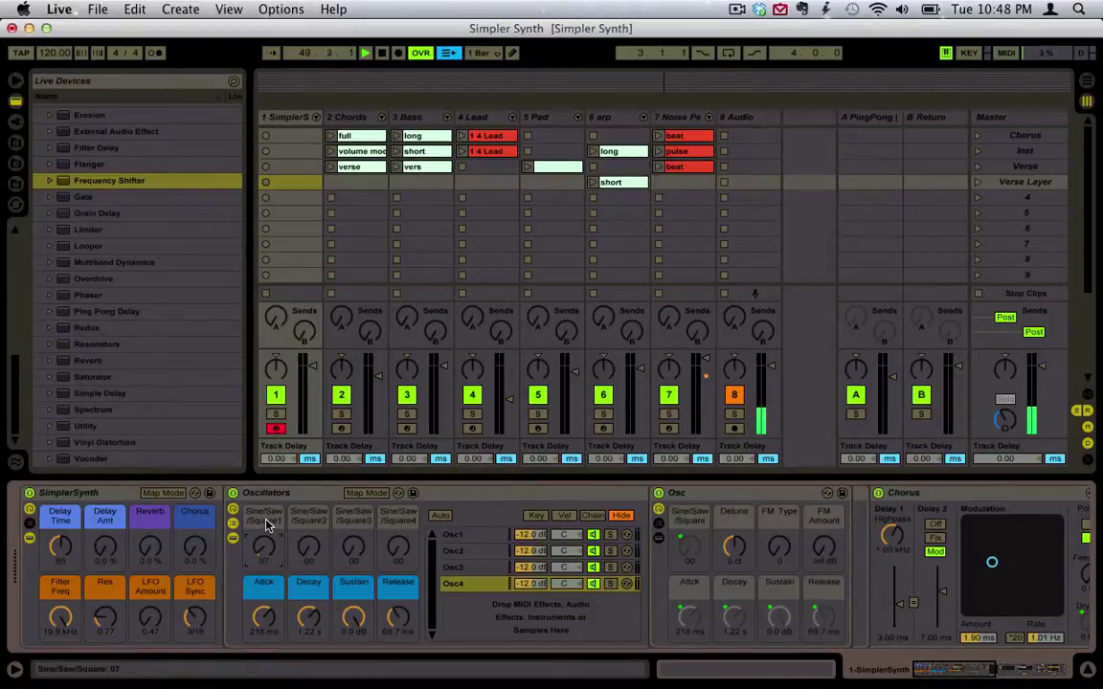
{"action": "mouse_move", "coordinate": [271, 534]}
{"action": "left_mouse_down"}
{"action": "mouse_move", "coordinate": [265, 465]}
{"action": "mouse_move", "coordinate": [265, 549]}
{"action": "left_mouse_up"}
{"action": "left_click_drag", "start_coordinate": [272, 553], "coordinate": [272, 440]}
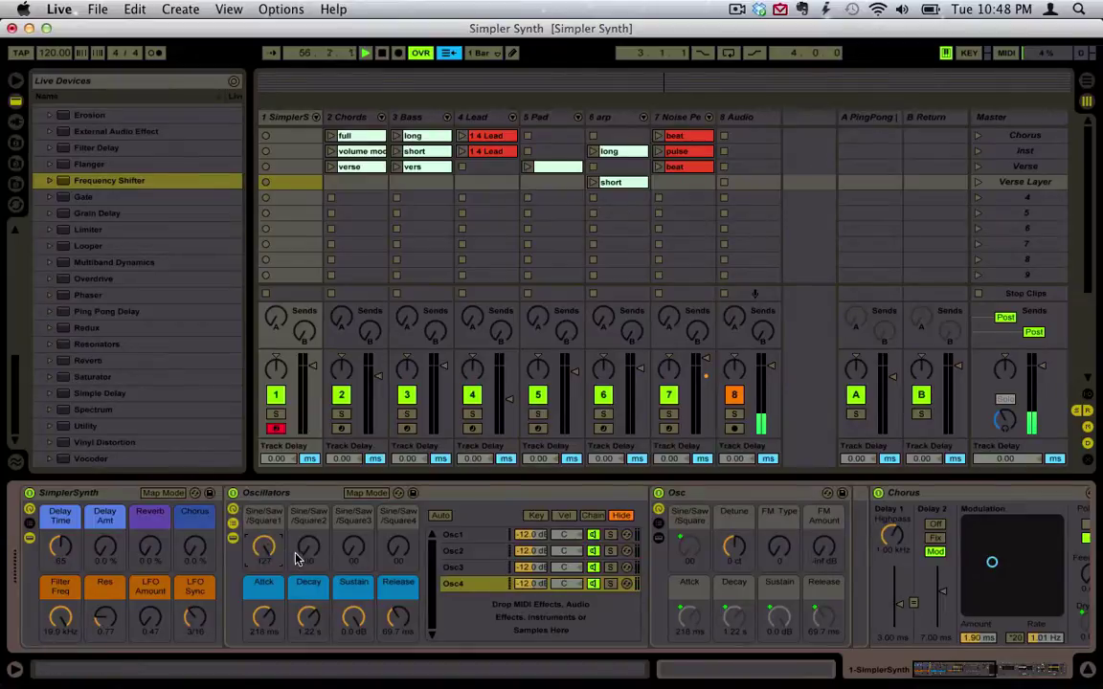
{"action": "left_click_drag", "start_coordinate": [305, 559], "coordinate": [304, 460]}
{"action": "left_click_drag", "start_coordinate": [351, 561], "coordinate": [351, 445]}
{"action": "left_click_drag", "start_coordinate": [402, 560], "coordinate": [403, 538]}
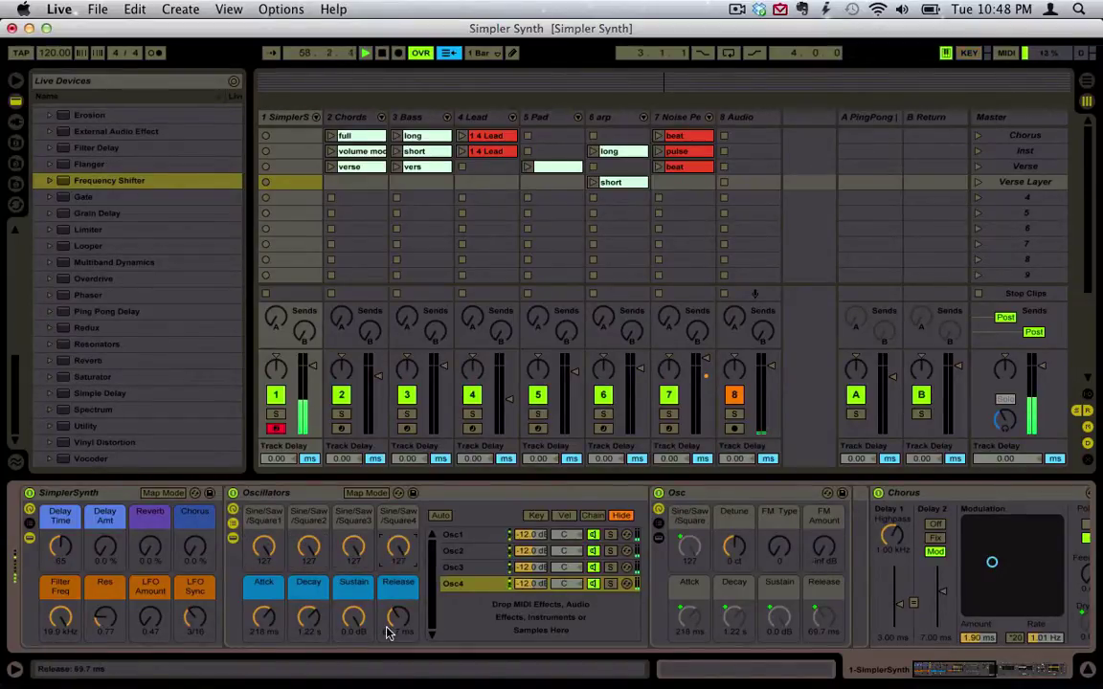
Try detuning the oscillator chains individually, with Osc1 at +4 ct, Osc3 at +7 ct and Osc4 at -3 ct
{"action": "left_click", "coordinate": [467, 536]}
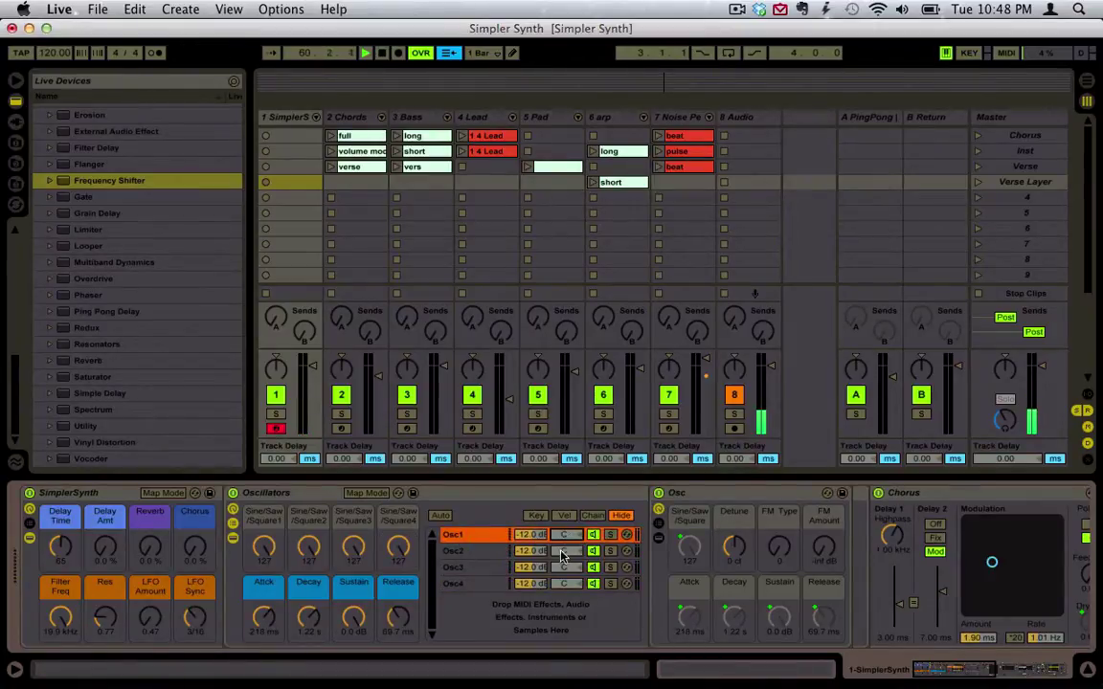
{"action": "left_click", "coordinate": [492, 551]}
{"action": "left_click", "coordinate": [491, 567]}
{"action": "left_click", "coordinate": [483, 537]}
{"action": "left_click_drag", "start_coordinate": [739, 548], "coordinate": [739, 541]}
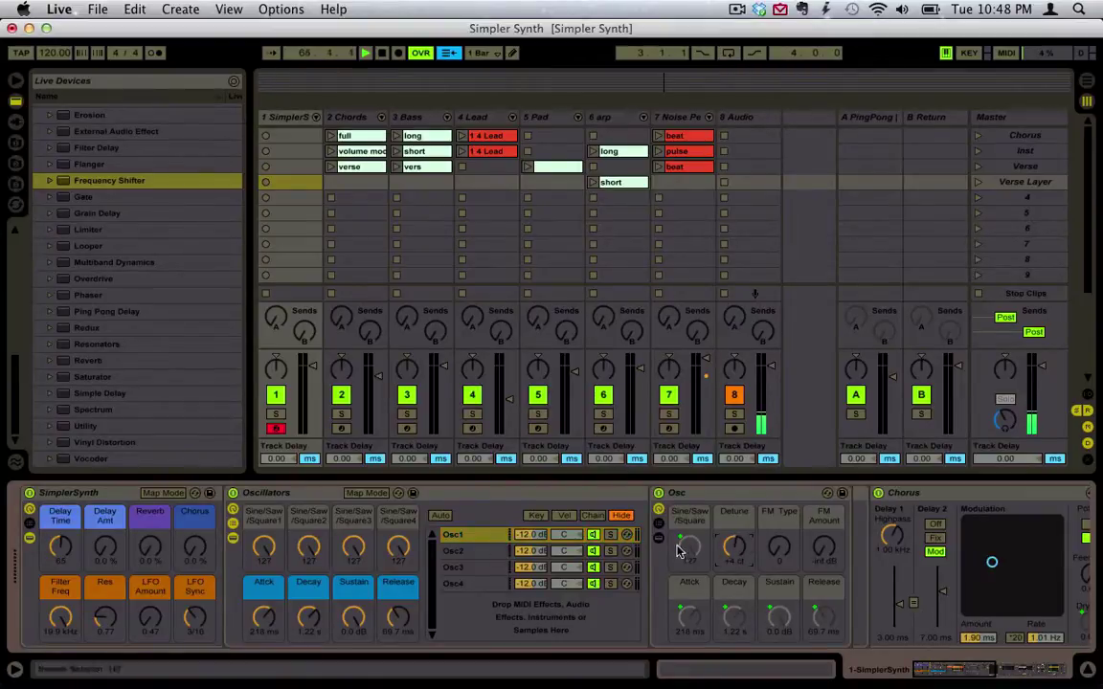
{"action": "left_click", "coordinate": [453, 552]}
{"action": "left_click", "coordinate": [494, 570]}
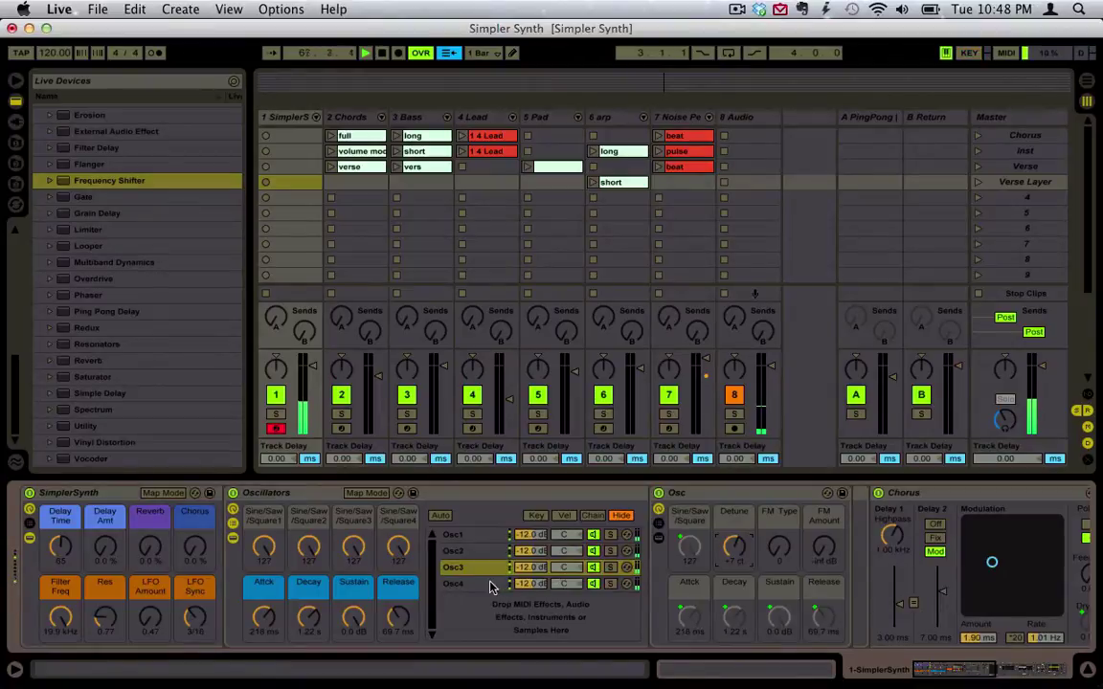
{"action": "left_click", "coordinate": [490, 584]}
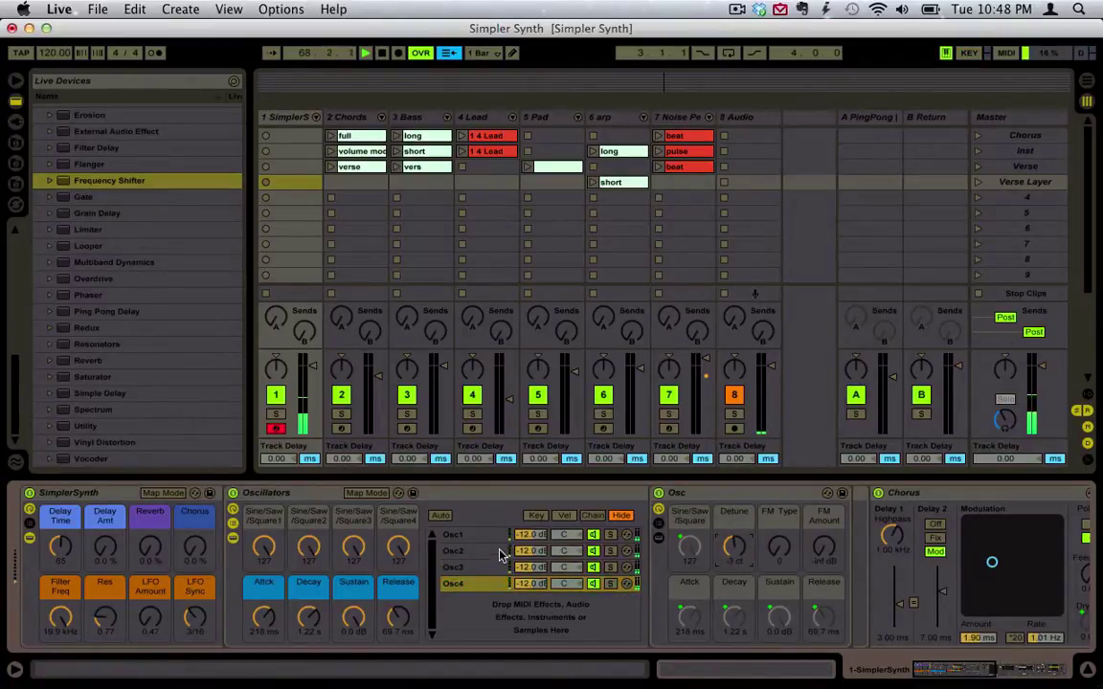
Reset Osc4's Detune to 0 ct, copy the value to its sibling chains, and check Osc1's Detune
{"action": "right_click", "coordinate": [737, 552]}
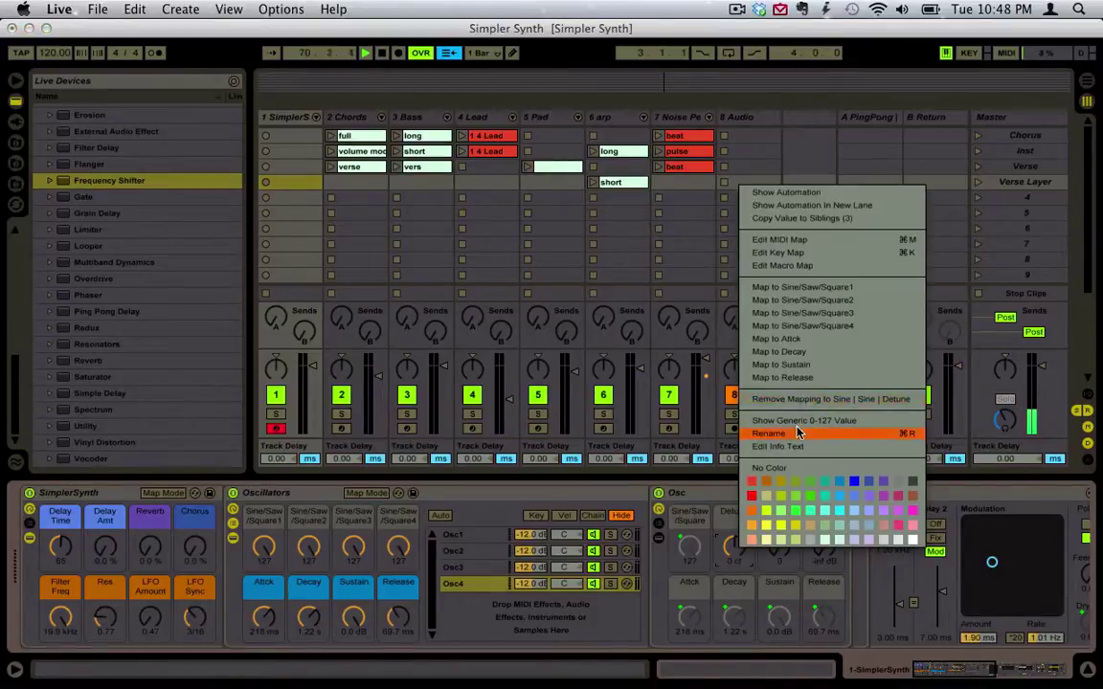
{"action": "left_click", "coordinate": [794, 252]}
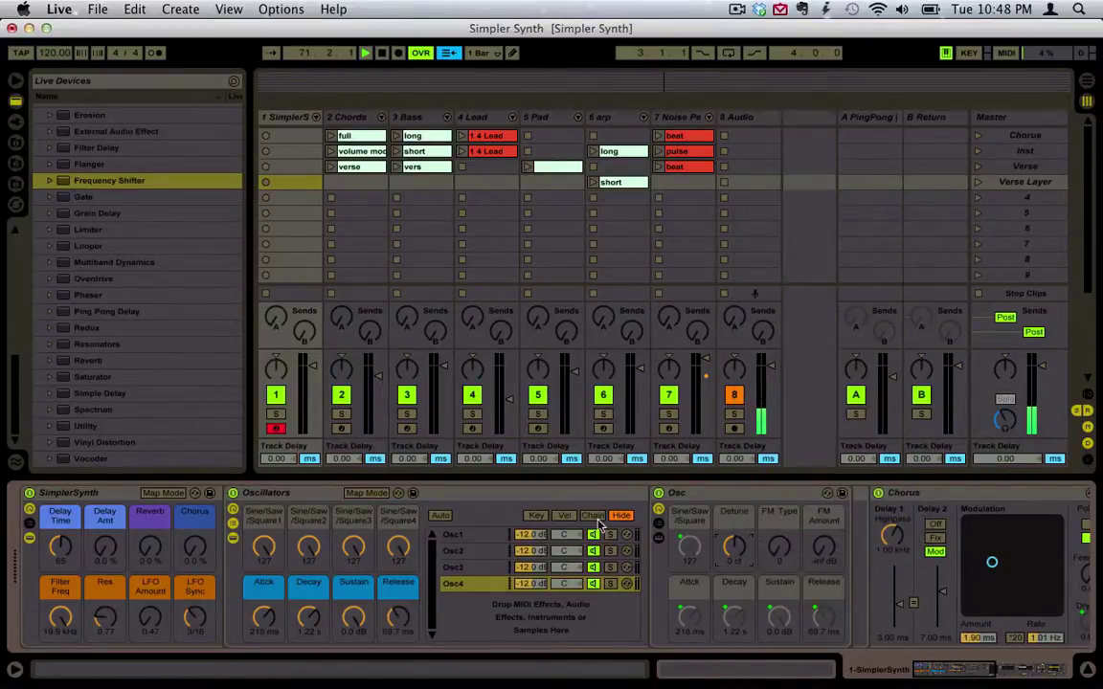
{"action": "left_click", "coordinate": [469, 534]}
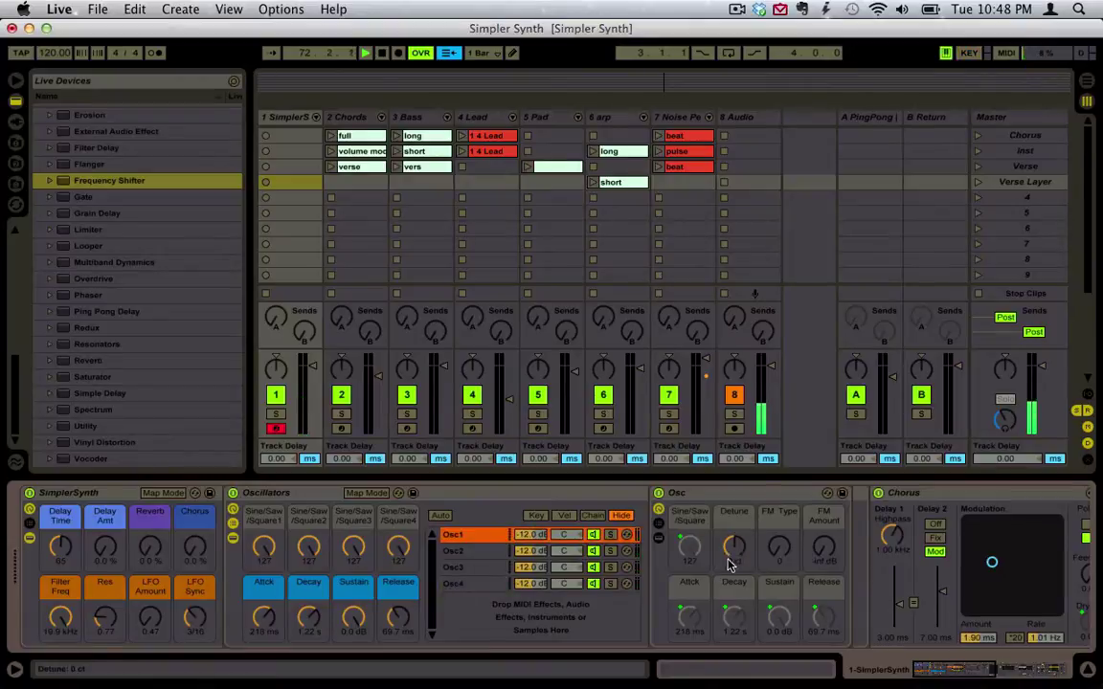
{"action": "right_click", "coordinate": [732, 551]}
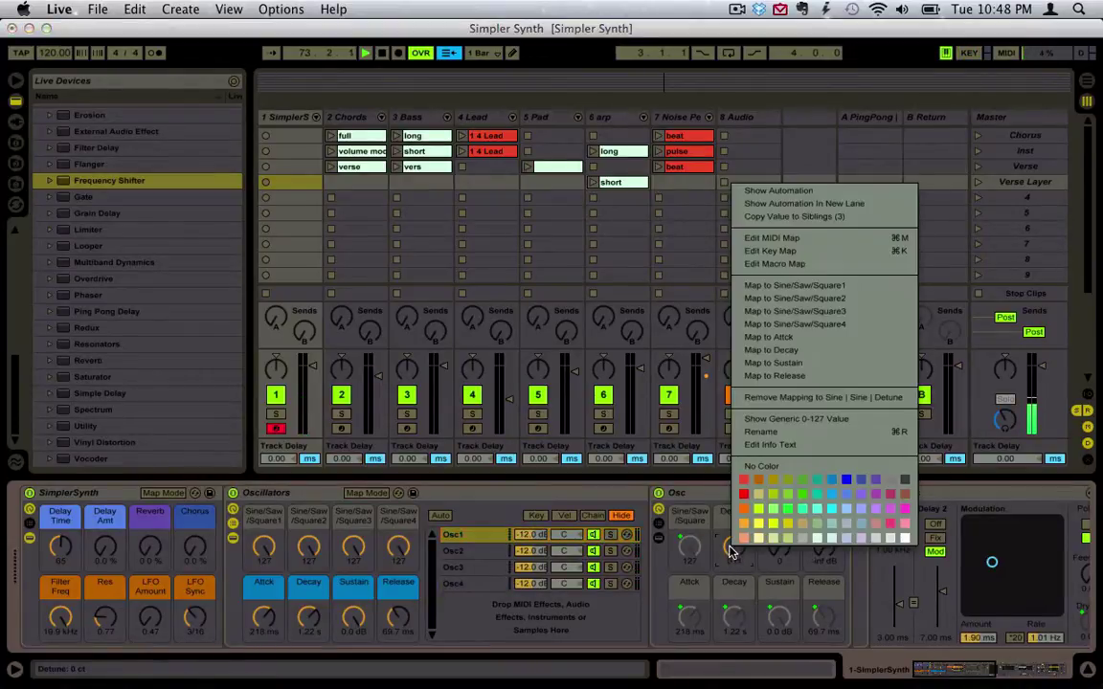
{"action": "left_click", "coordinate": [729, 548]}
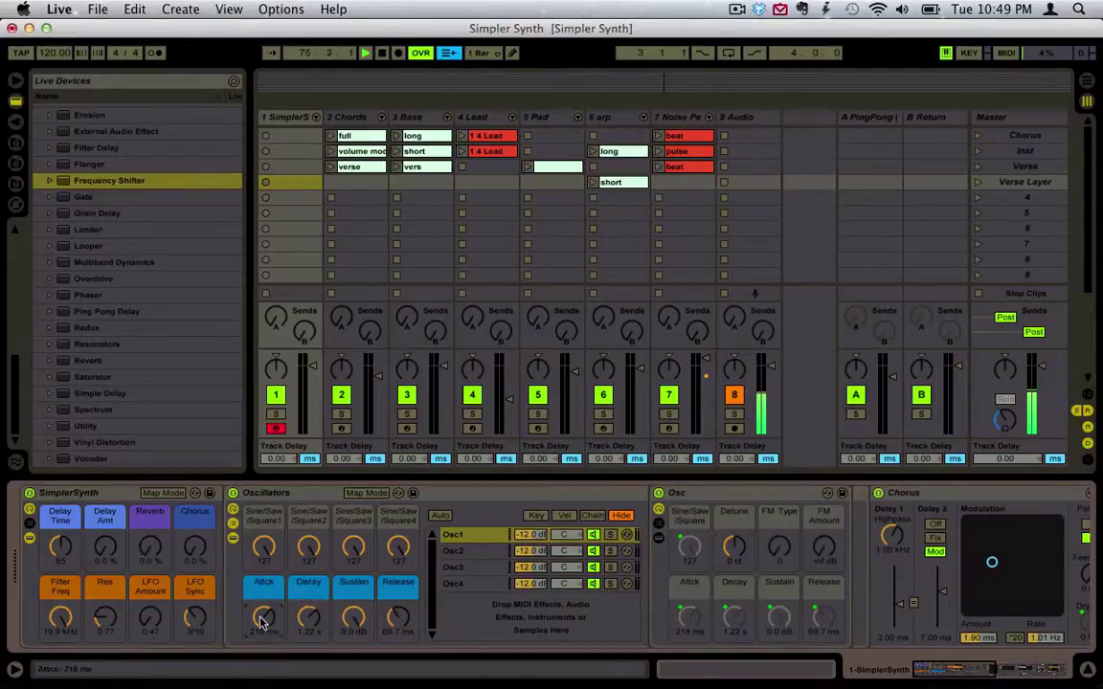
Set the Oscillators rack's Attck macro to 21.8 ms and its Sine/Saw/Square2 macro to about 68
{"action": "mouse_move", "coordinate": [265, 617]}
{"action": "left_mouse_down"}
{"action": "mouse_move", "coordinate": [264, 544]}
{"action": "mouse_move", "coordinate": [264, 632]}
{"action": "left_mouse_up"}
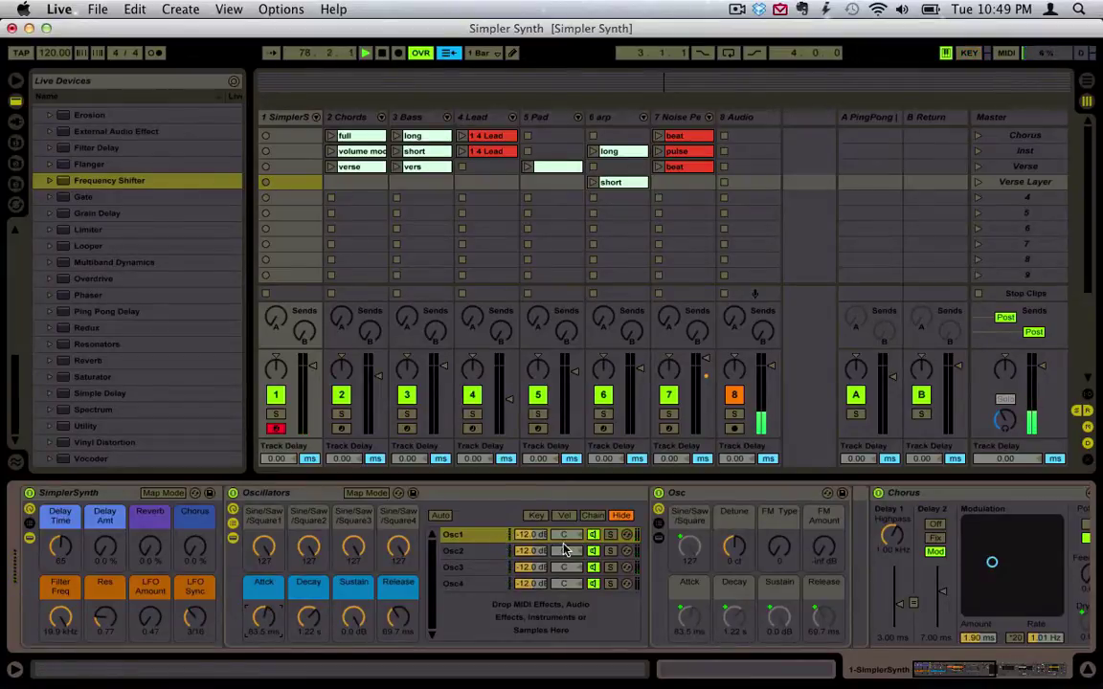
{"action": "left_click", "coordinate": [466, 553]}
{"action": "left_click", "coordinate": [466, 568]}
{"action": "left_click", "coordinate": [467, 584]}
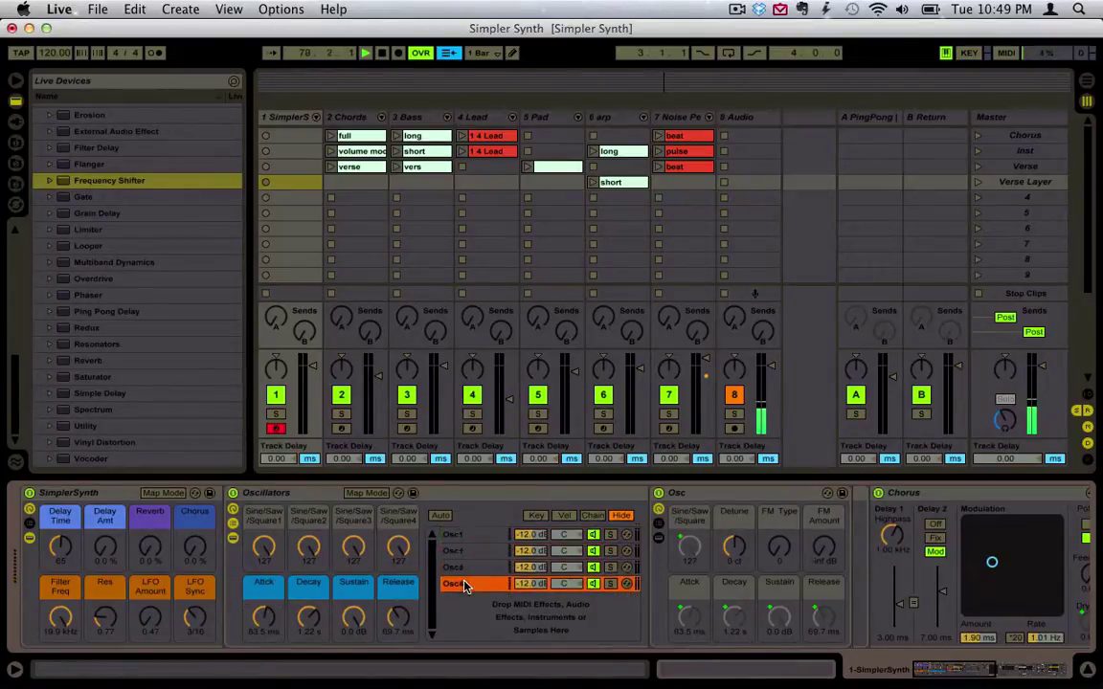
{"action": "left_click", "coordinate": [707, 550]}
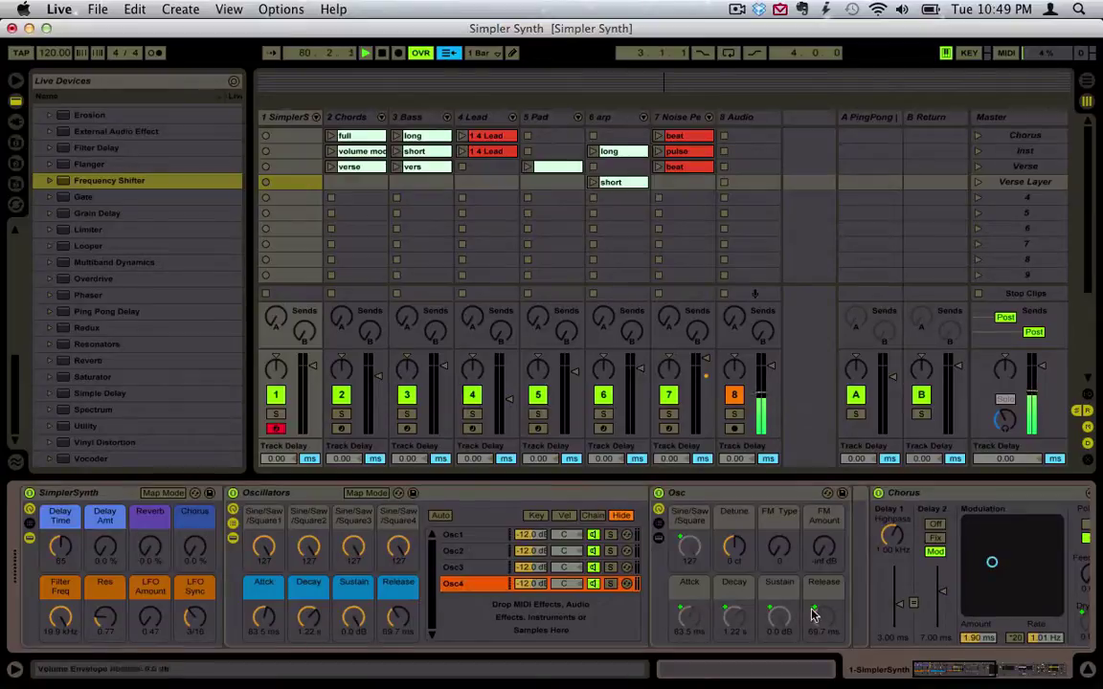
{"action": "left_click", "coordinate": [467, 535]}
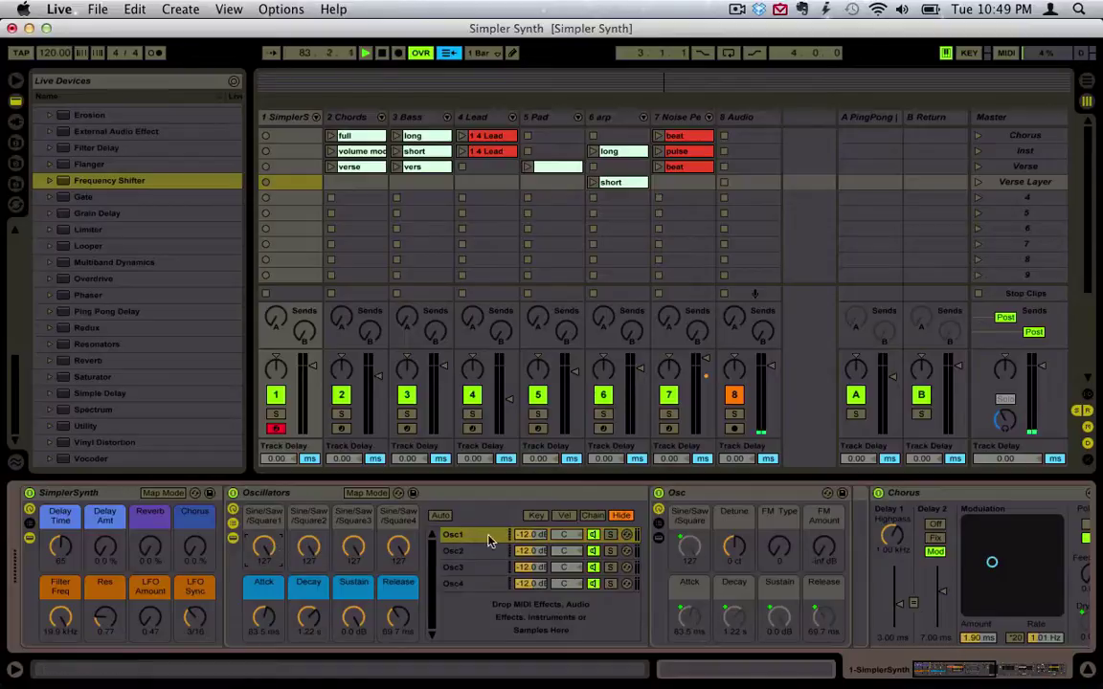
{"action": "left_click_drag", "start_coordinate": [268, 614], "coordinate": [268, 652]}
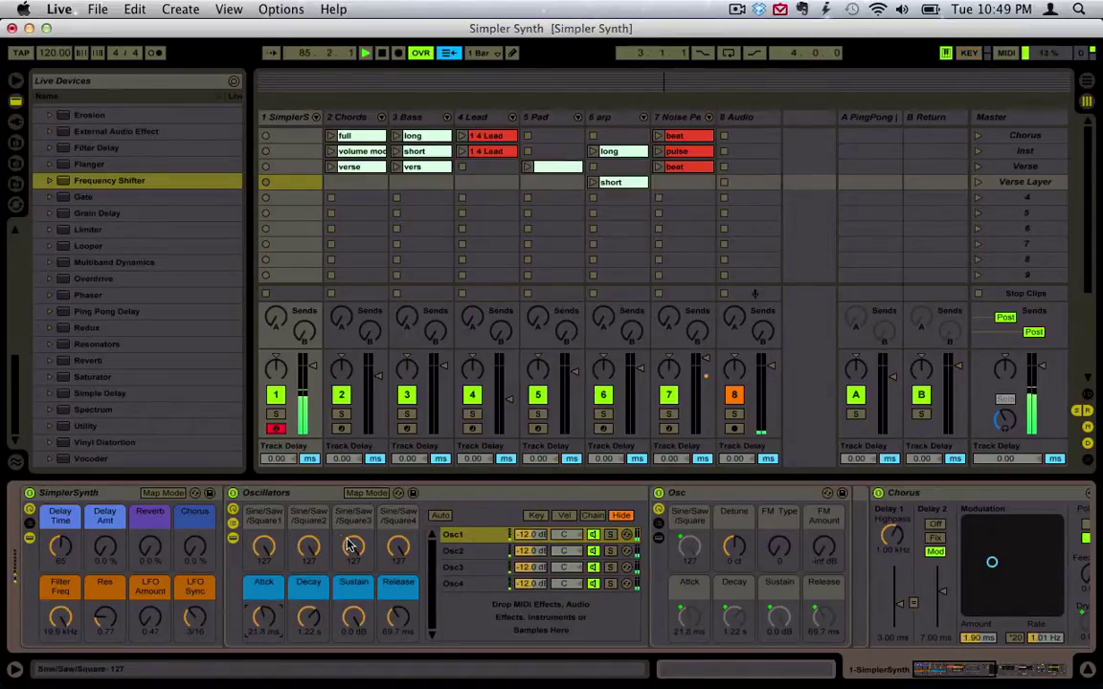
{"action": "left_click_drag", "start_coordinate": [312, 549], "coordinate": [312, 563]}
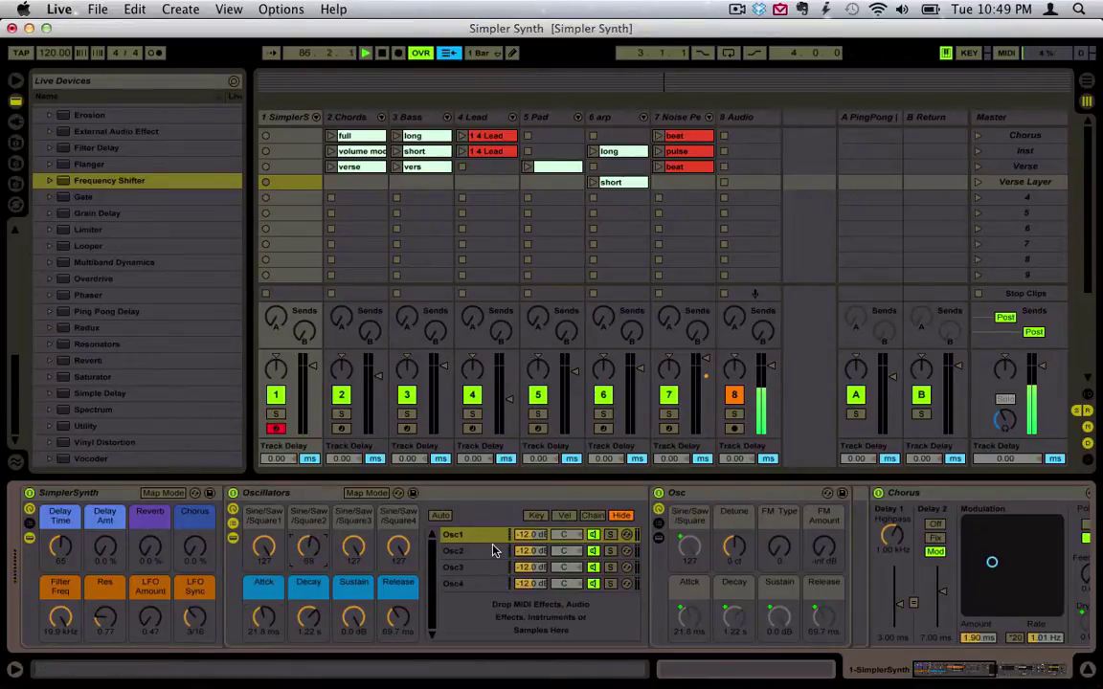
Unmap Osc2's attack from the Attck macro and set it independently to about 323 ms
{"action": "left_click", "coordinate": [452, 550]}
{"action": "right_click", "coordinate": [677, 627]}
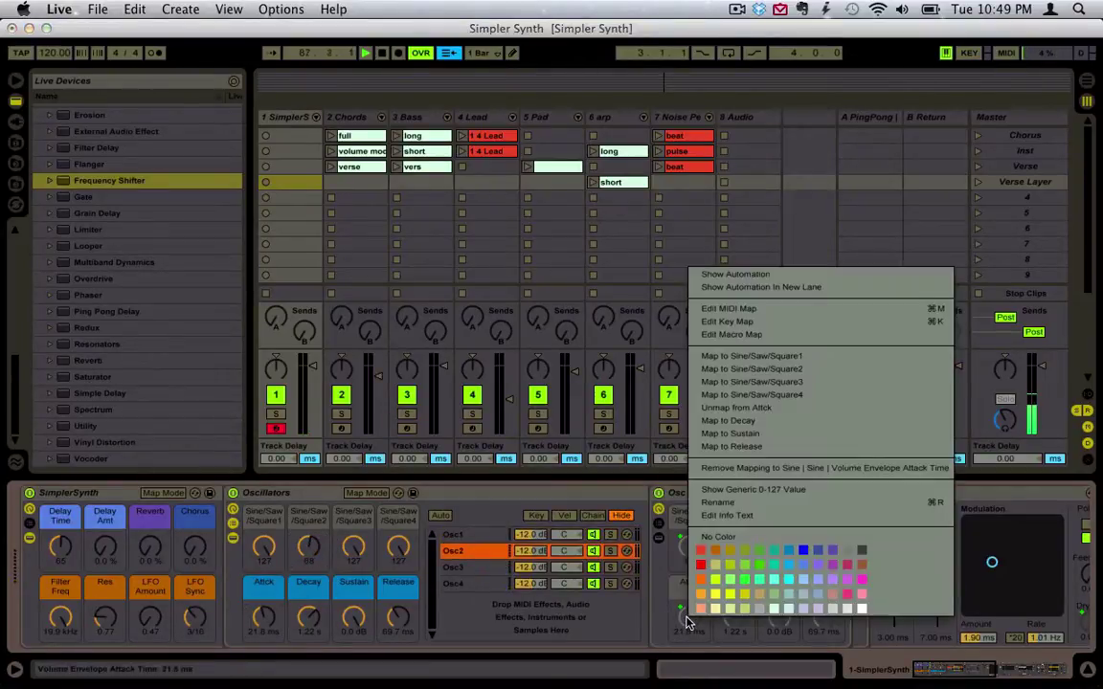
{"action": "left_click", "coordinate": [751, 394]}
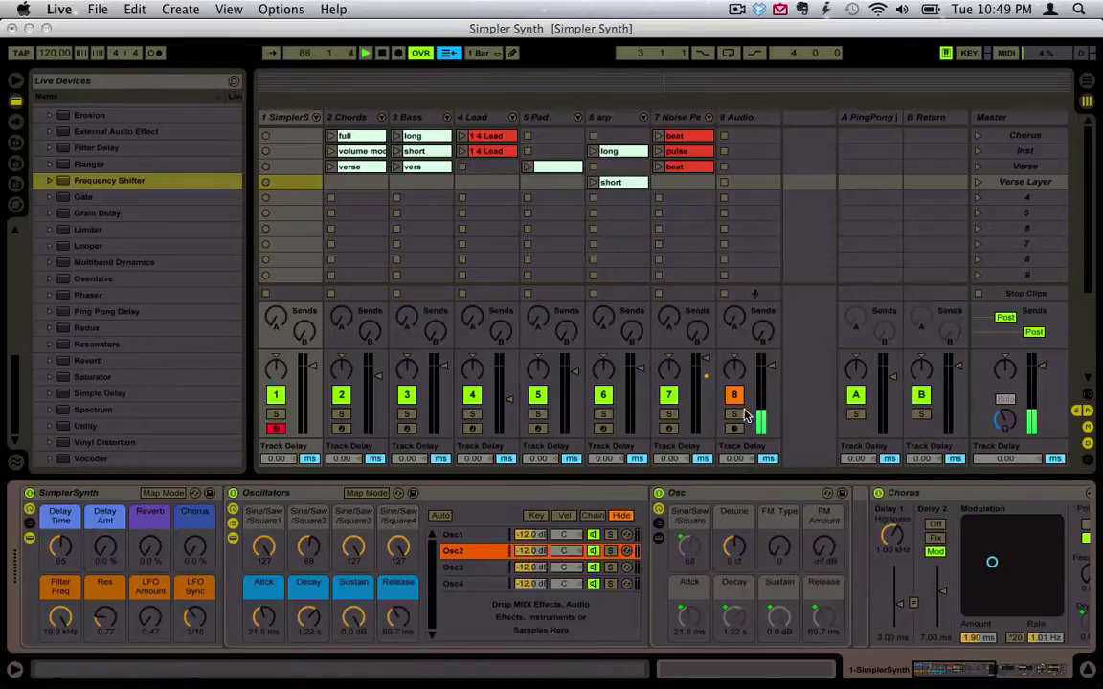
{"action": "left_click_drag", "start_coordinate": [696, 624], "coordinate": [696, 603]}
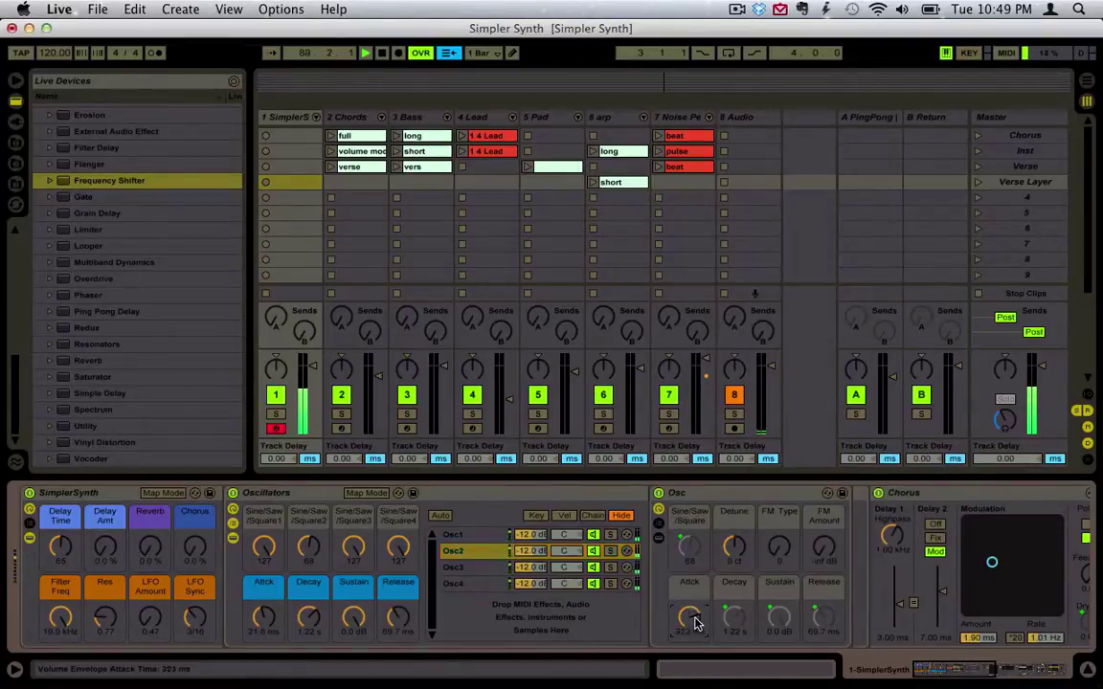
Deactivate the Osc1, Osc3 and Osc4 chains, leaving only Osc2 active in the Oscillators rack
{"action": "left_click", "coordinate": [596, 584]}
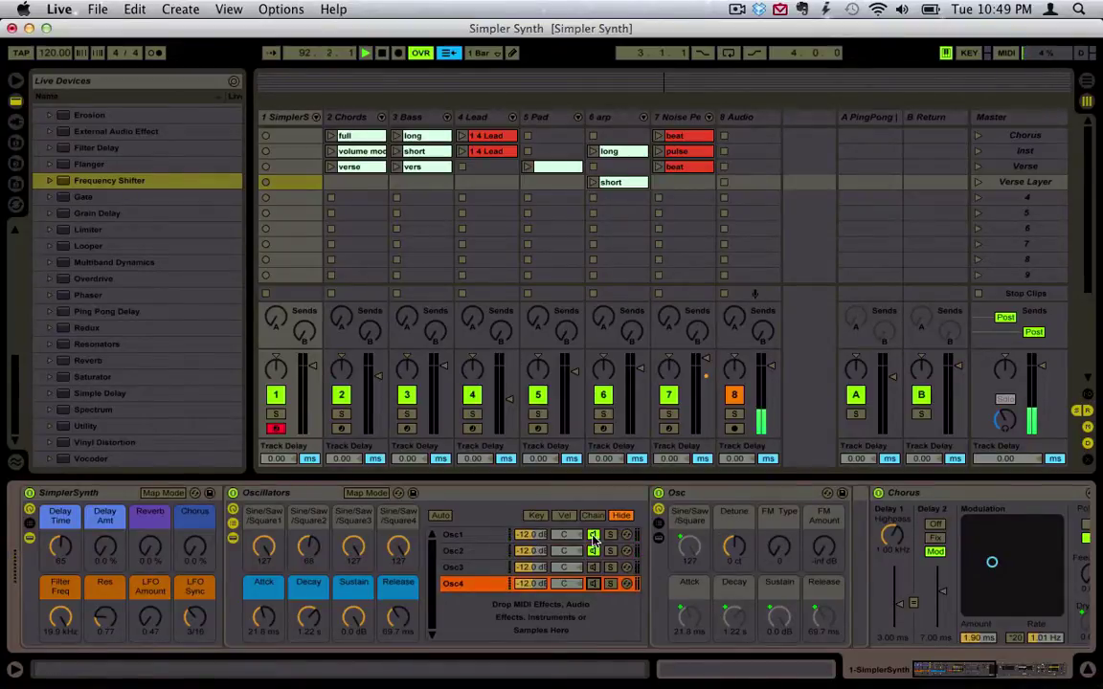
{"action": "left_click", "coordinate": [594, 538]}
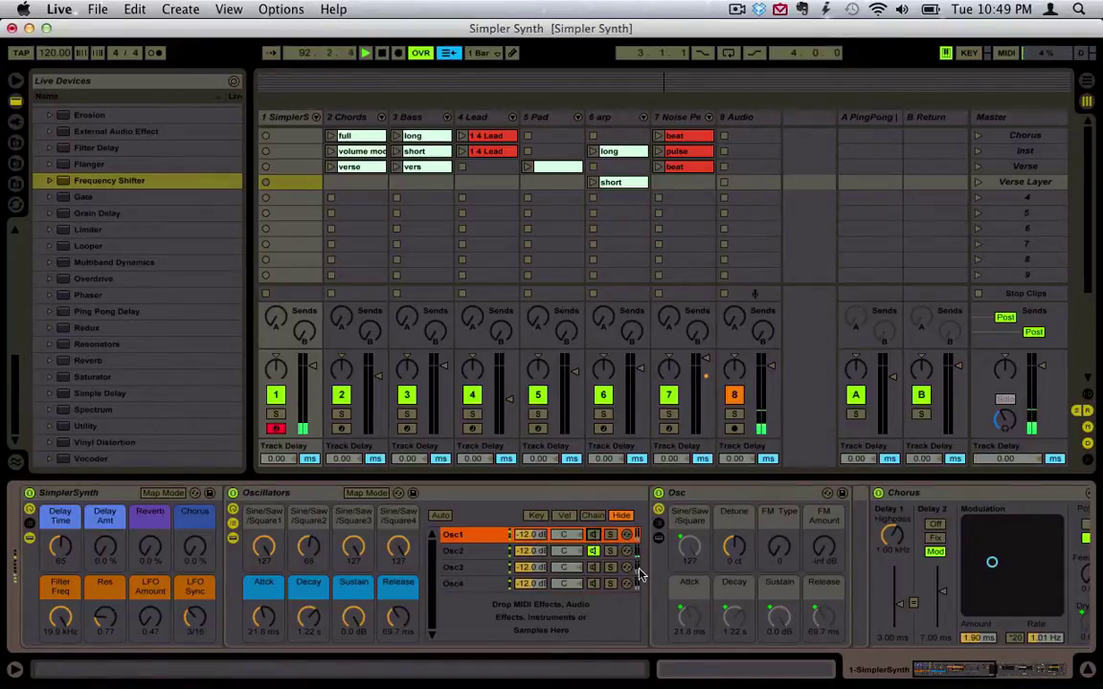
Pan the Osc2 chain to 50R and reactivate the Osc1 chain in the Oscillators rack
{"action": "left_click", "coordinate": [477, 552]}
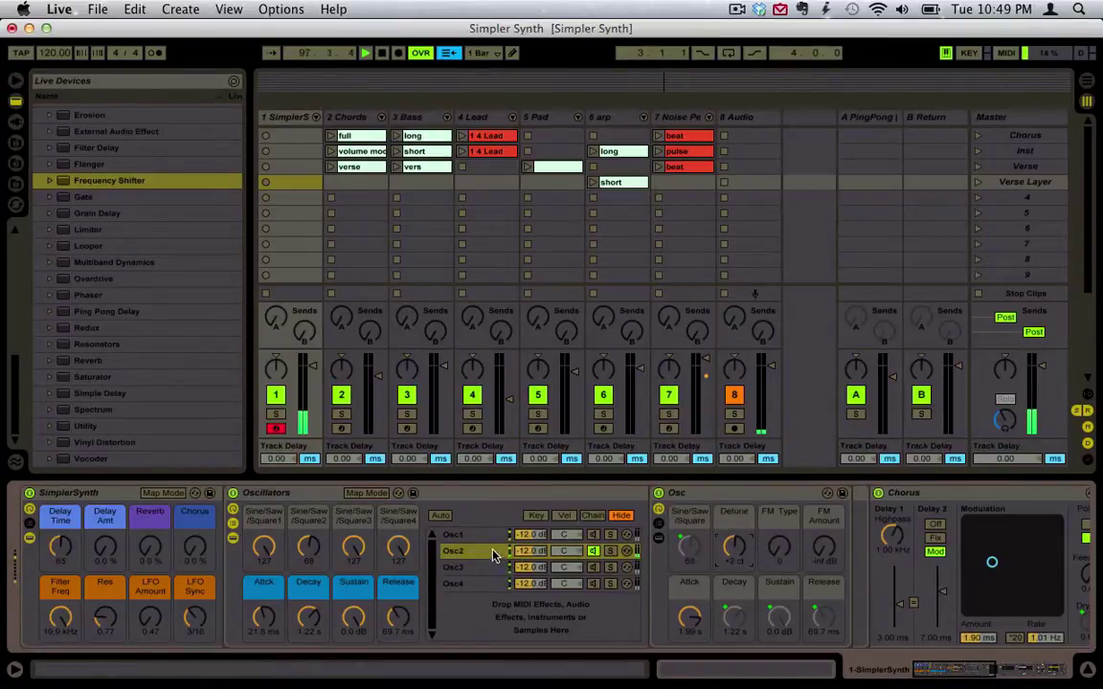
{"action": "left_click_drag", "start_coordinate": [568, 552], "coordinate": [571, 550]}
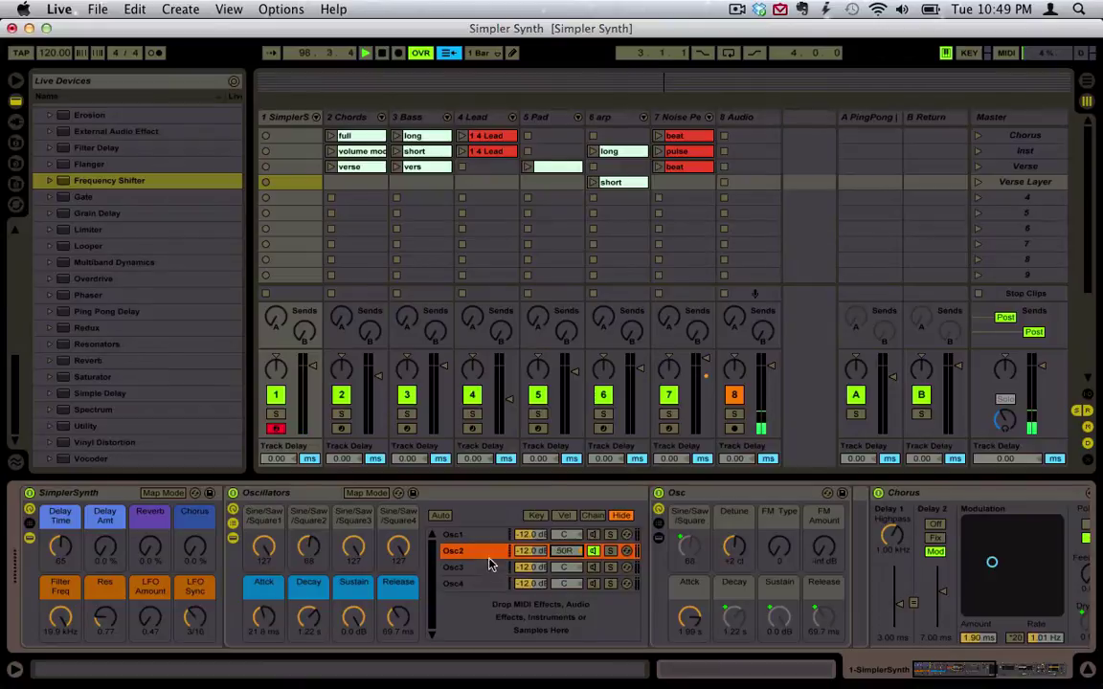
{"action": "left_click", "coordinate": [594, 535]}
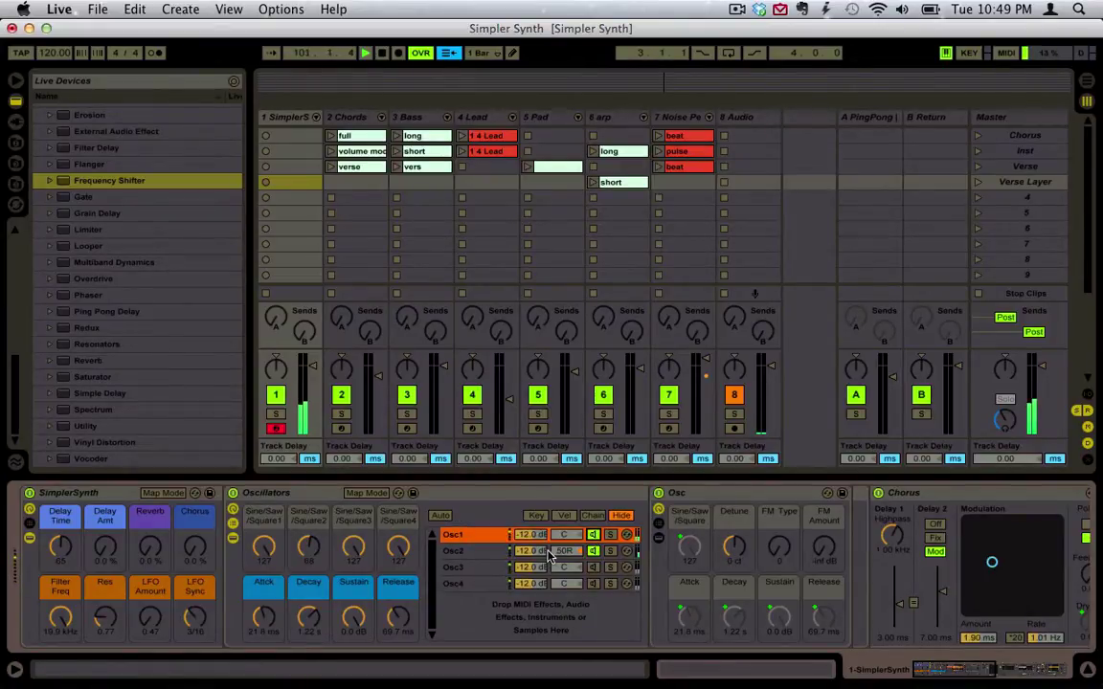
{"action": "left_click", "coordinate": [496, 552]}
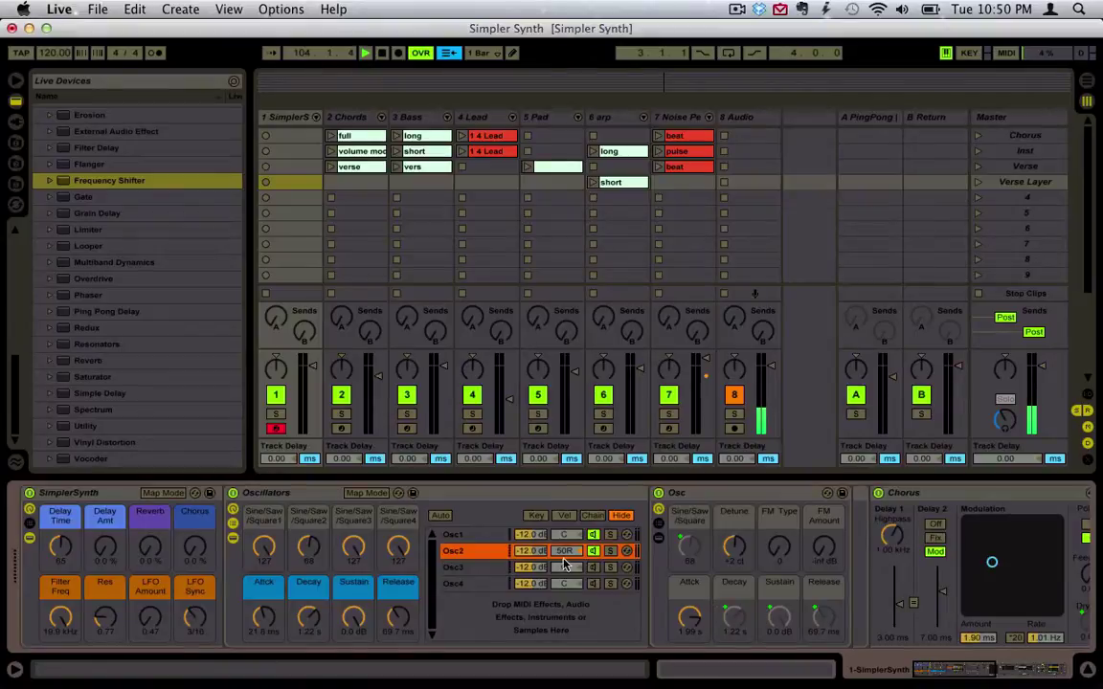
Undo Osc2's pan change and transpose its Sine Simpler by +12 st
{"action": "key", "text": "super+z"}
{"action": "double_click", "coordinate": [480, 553]}
{"action": "double_click", "coordinate": [479, 553]}
{"action": "left_click", "coordinate": [660, 539]}
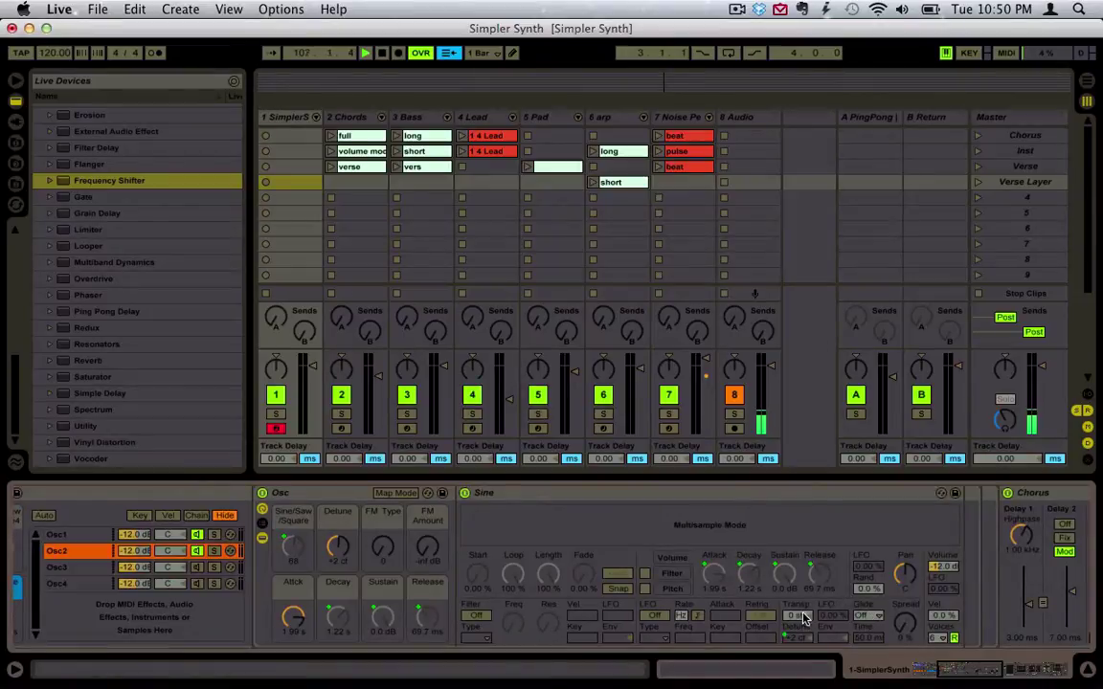
{"action": "key", "text": "Return"}
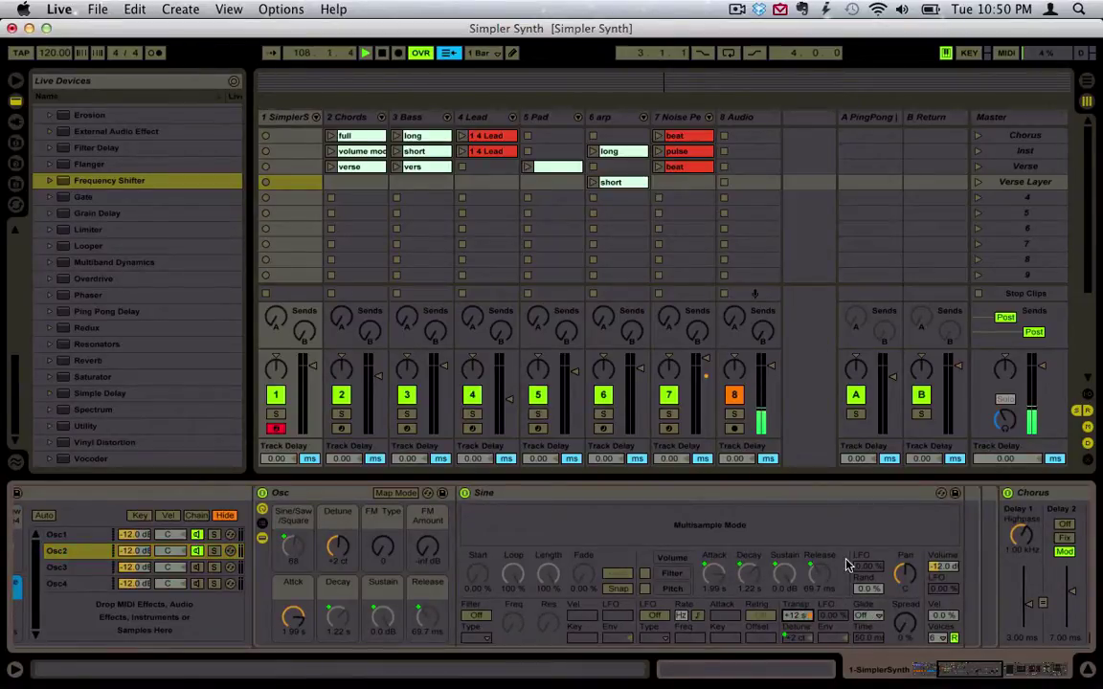
Raise the Osc2 chain volume to -9.0 dB and set its Attck macro to about 3.22 s
{"action": "scroll", "coordinate": [832, 567], "scroll_direction": "left", "scroll_amount": 1}
{"action": "left_click", "coordinate": [707, 496]}
{"action": "scroll", "coordinate": [707, 496], "scroll_direction": "left", "scroll_amount": 6}
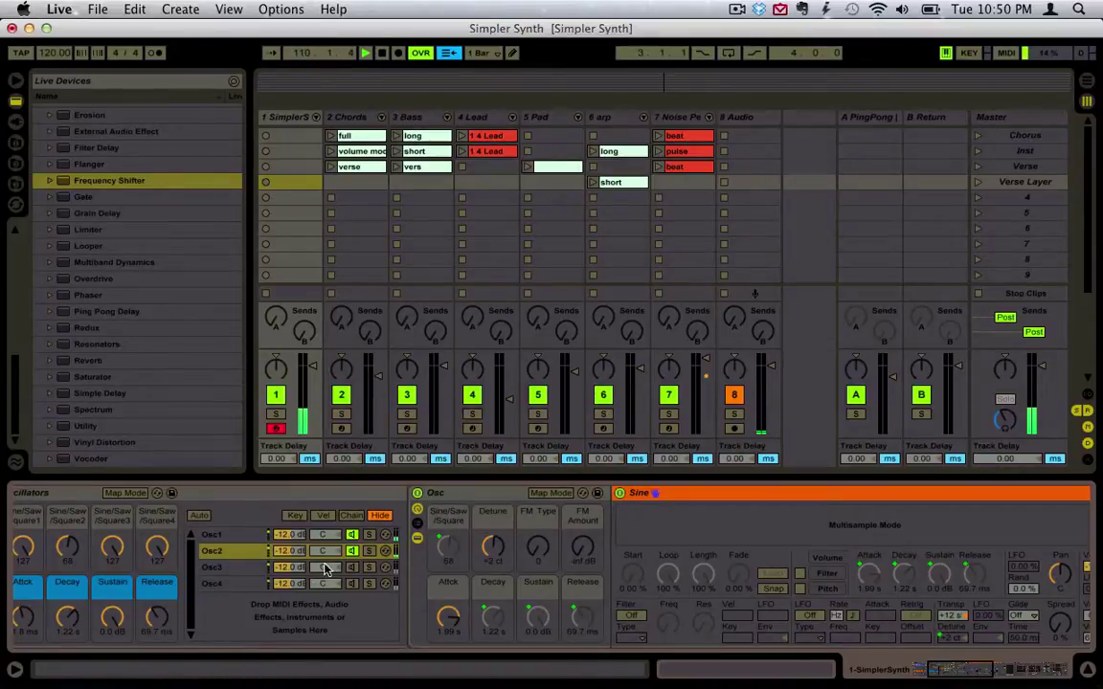
{"action": "left_click_drag", "start_coordinate": [279, 551], "coordinate": [278, 543]}
{"action": "scroll", "coordinate": [294, 556], "scroll_direction": "left", "scroll_amount": 1}
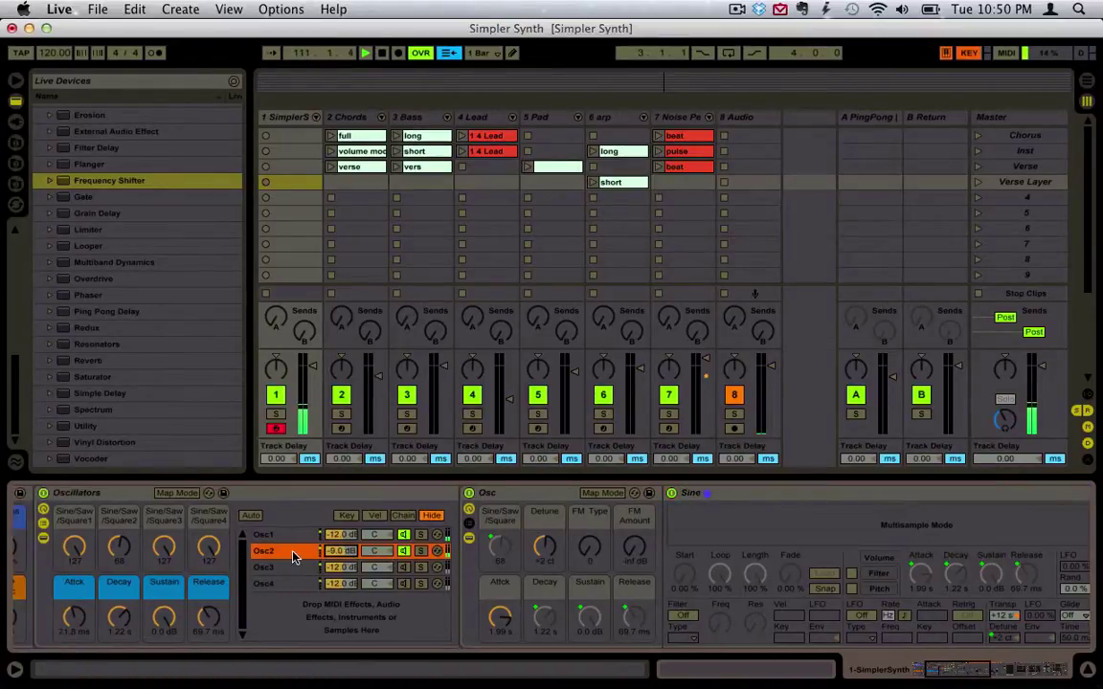
{"action": "left_click", "coordinate": [499, 615]}
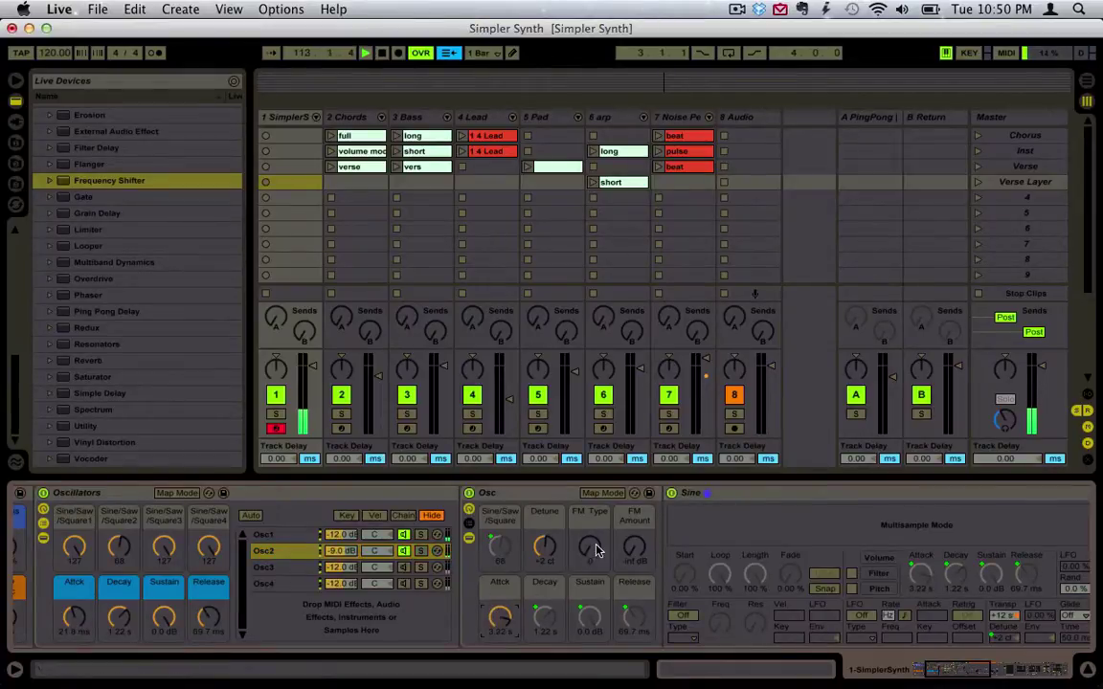
Reset Osc2's Detune to 0 ct and raise its chain volume to -6.5 dB
{"action": "left_click_drag", "start_coordinate": [546, 548], "coordinate": [546, 551]}
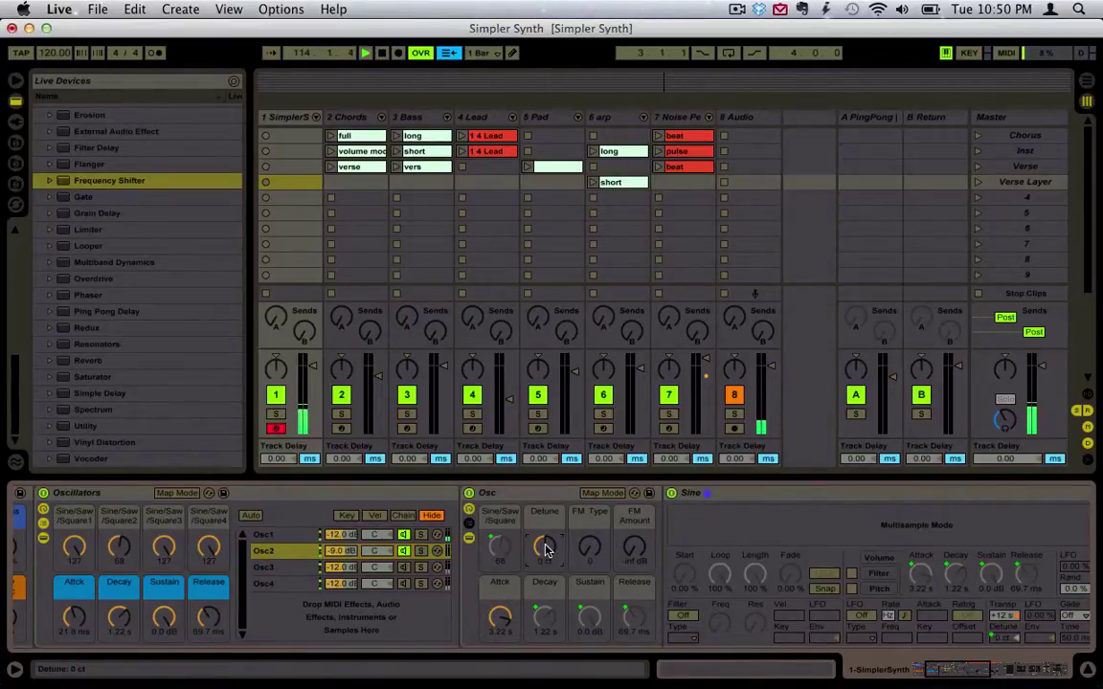
{"action": "left_click_drag", "start_coordinate": [341, 552], "coordinate": [342, 548]}
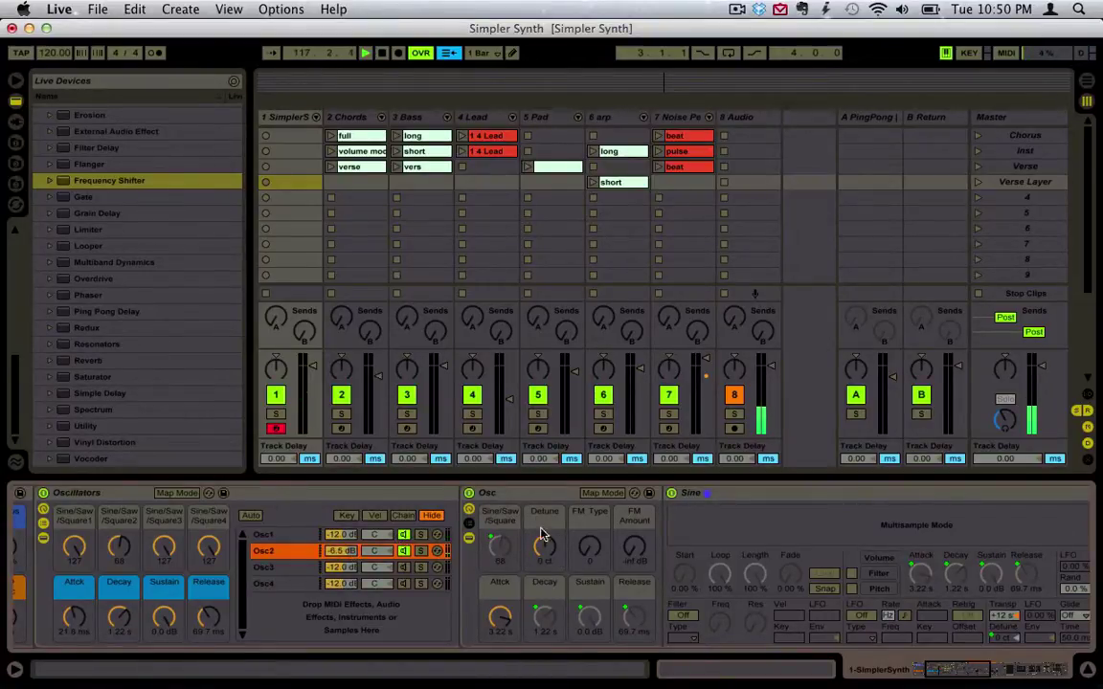
Set the Sine/Saw/Square1 and Sine/Saw/Square2 macros to 00 and deactivate Osc2, leaving only the Osc1 chain active and selected
{"action": "scroll", "coordinate": [492, 583], "scroll_direction": "right", "scroll_amount": 2}
{"action": "scroll", "coordinate": [300, 565], "scroll_direction": "left", "scroll_amount": 2}
{"action": "left_click", "coordinate": [287, 534]}
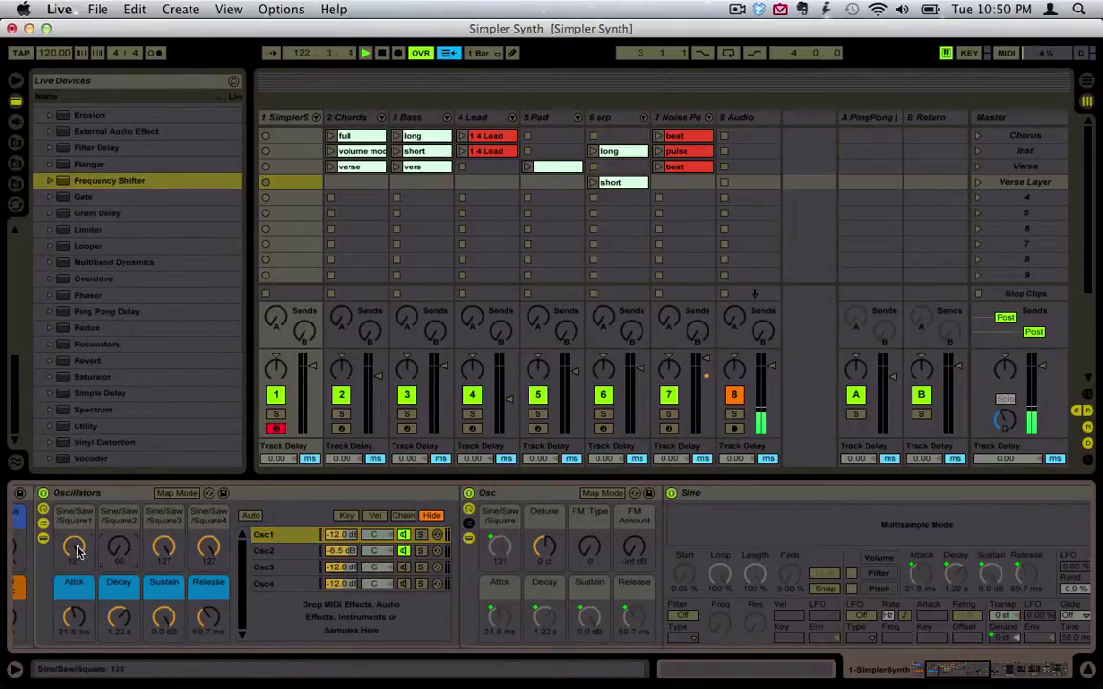
{"action": "left_click", "coordinate": [297, 535]}
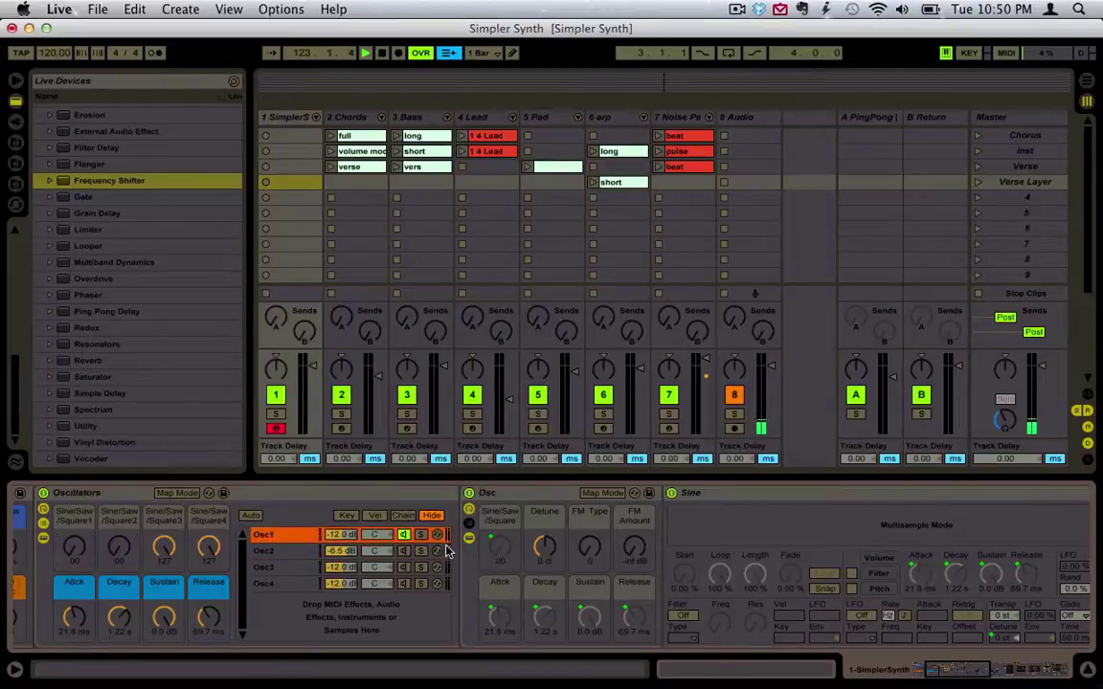
Convert Osc1's Sine Simpler to a Sampler and inspect the oscillator Type and Volume mapped to the FM macros
{"action": "left_click", "coordinate": [733, 494]}
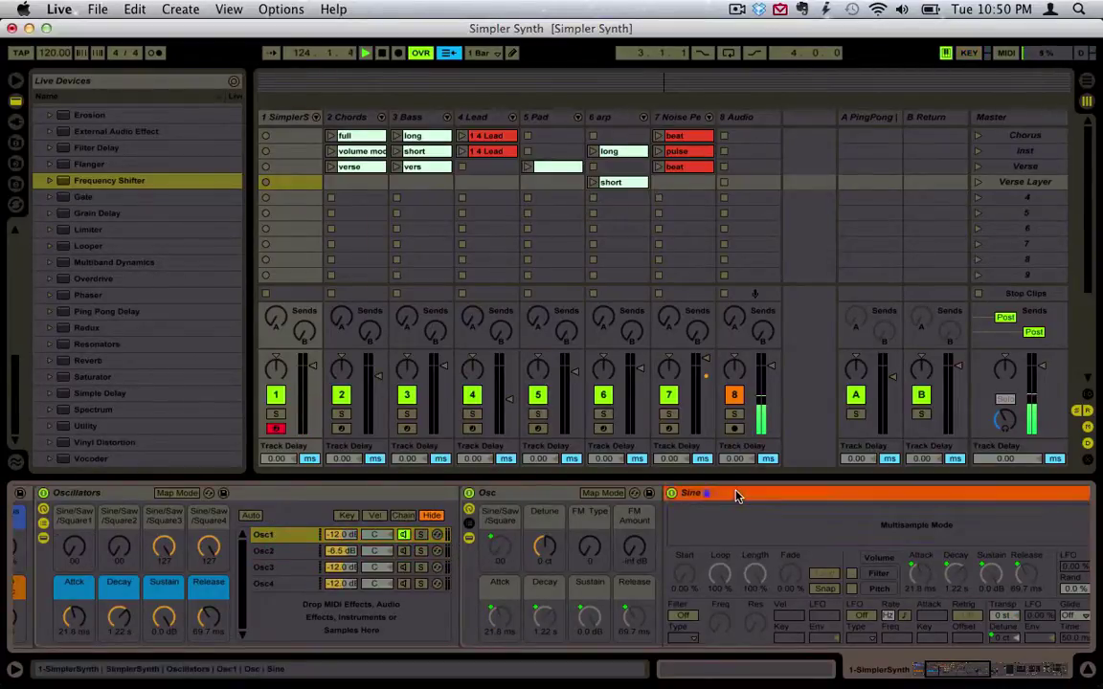
{"action": "left_click", "coordinate": [593, 553]}
{"action": "scroll", "coordinate": [596, 553], "scroll_direction": "right", "scroll_amount": 5}
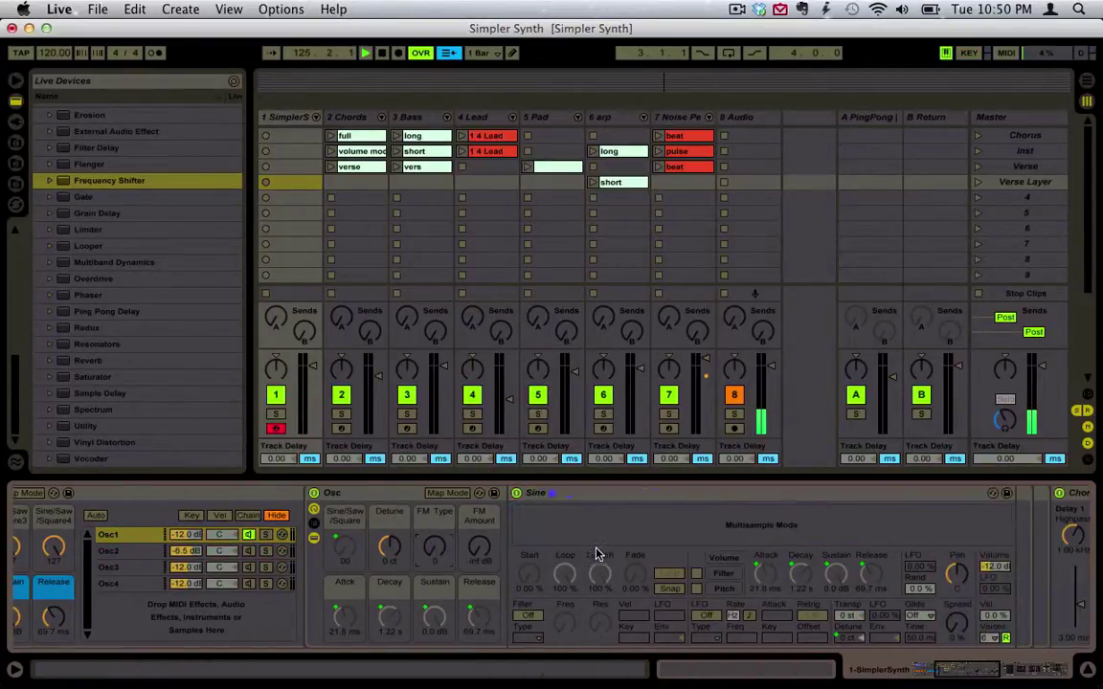
{"action": "left_click", "coordinate": [599, 499]}
{"action": "right_click", "coordinate": [598, 499]}
{"action": "left_click", "coordinate": [627, 486]}
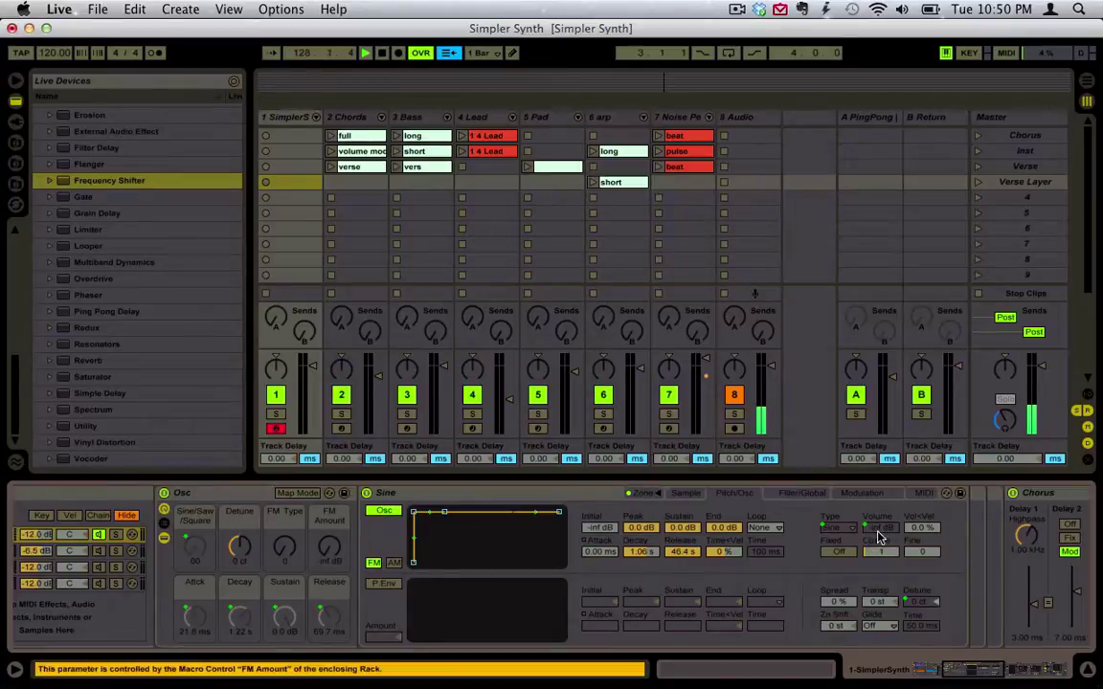
Convert Osc1's Sine Sampler back to a Simpler and play a few test notes
{"action": "right_click", "coordinate": [575, 498]}
{"action": "left_click", "coordinate": [598, 486]}
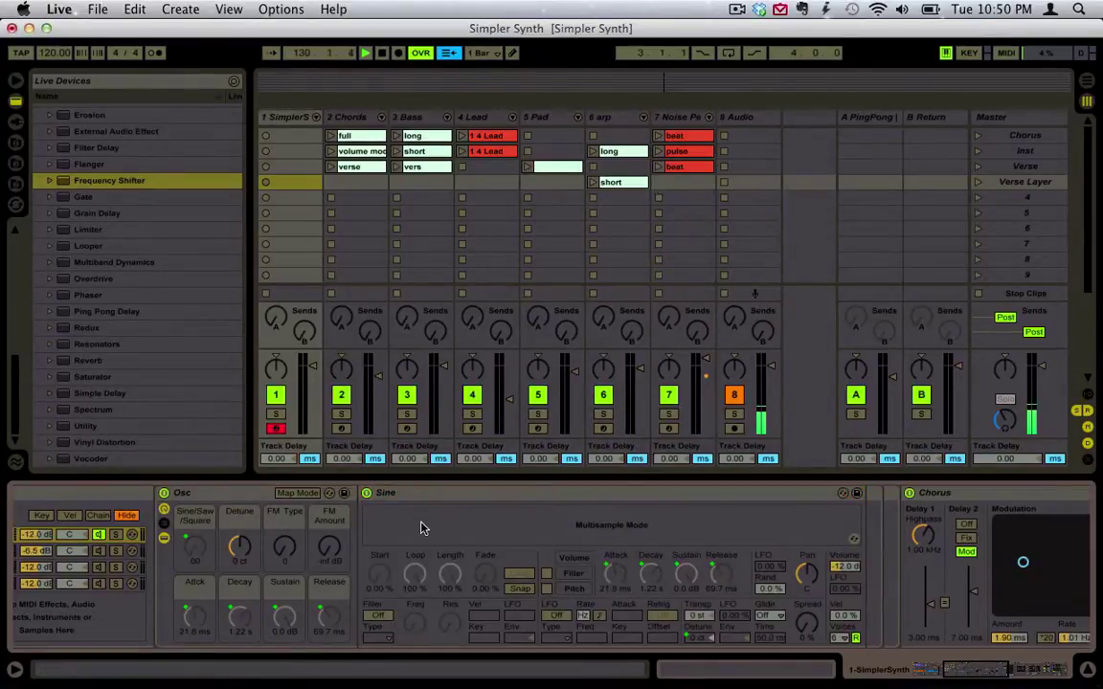
{"action": "scroll", "coordinate": [369, 542], "scroll_direction": "left", "scroll_amount": 4}
{"action": "key", "text": "a"}
{"action": "key", "text": "a"}
{"action": "key", "text": "a"}
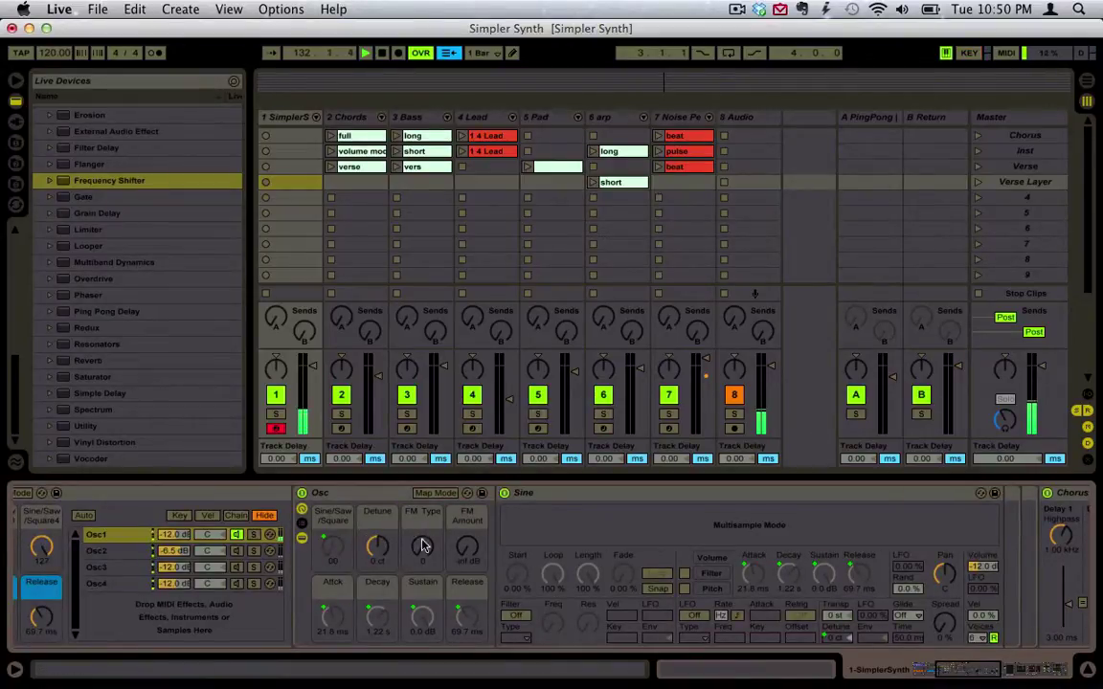
Sweep Osc1's FM Amount, settling at about -36 dB, and raise its FM Type to about 124
{"action": "mouse_move", "coordinate": [469, 549]}
{"action": "left_mouse_down"}
{"action": "mouse_move", "coordinate": [469, 523]}
{"action": "mouse_move", "coordinate": [470, 565]}
{"action": "left_mouse_up"}
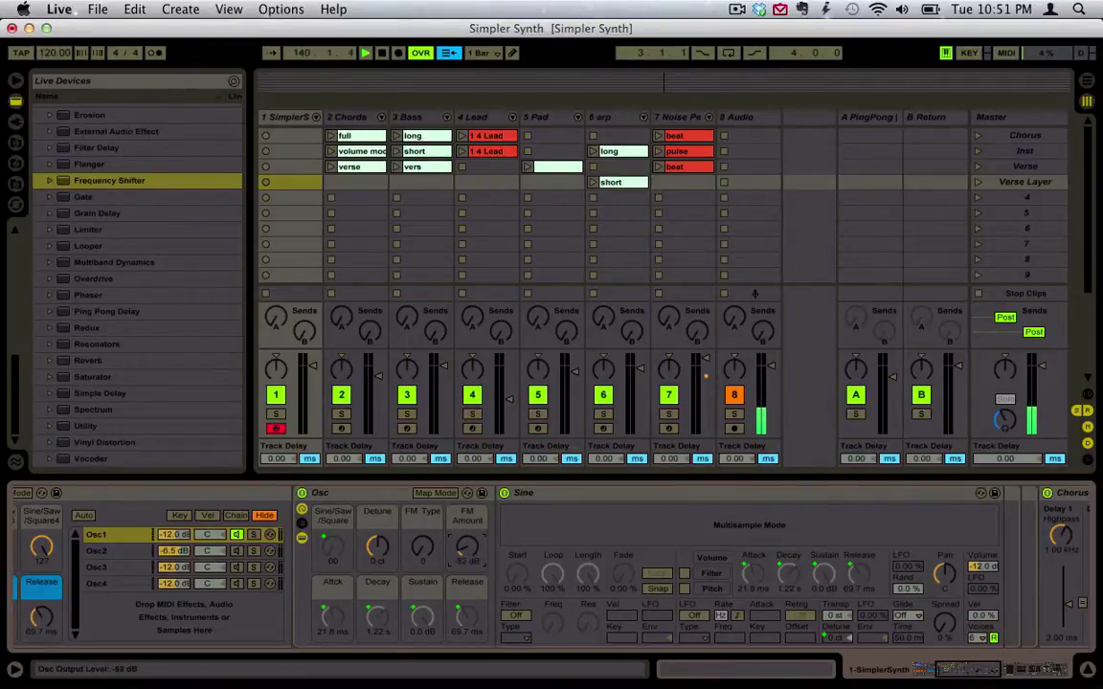
{"action": "left_click_drag", "start_coordinate": [467, 548], "coordinate": [467, 517]}
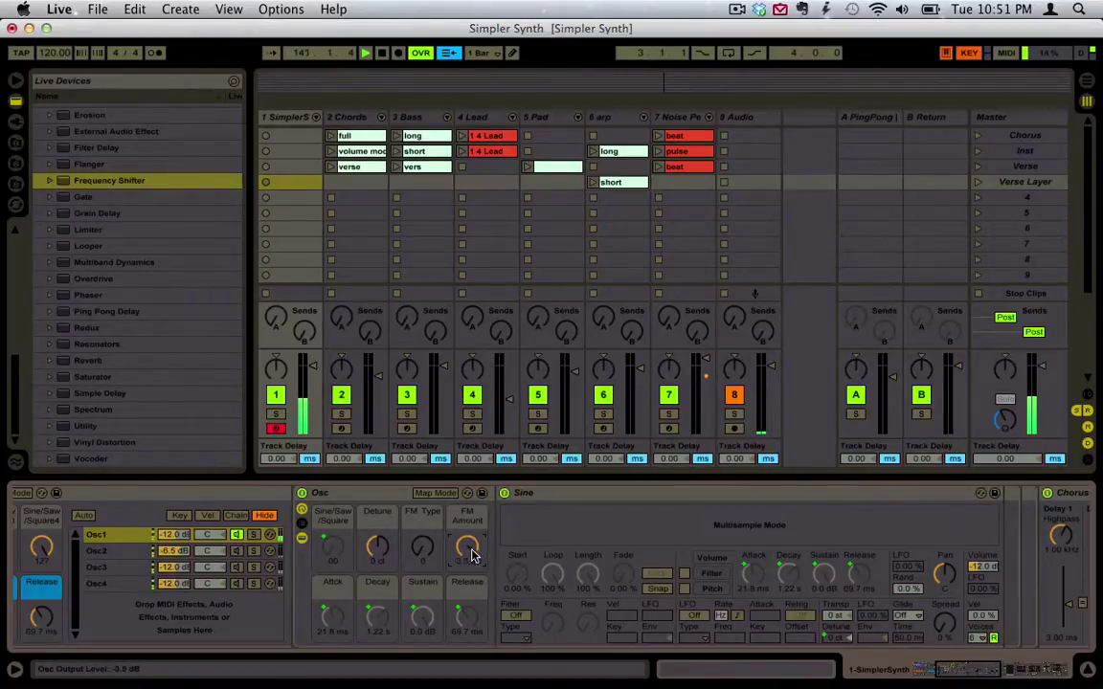
{"action": "left_click", "coordinate": [418, 561]}
{"action": "left_click_drag", "start_coordinate": [422, 551], "coordinate": [422, 519]}
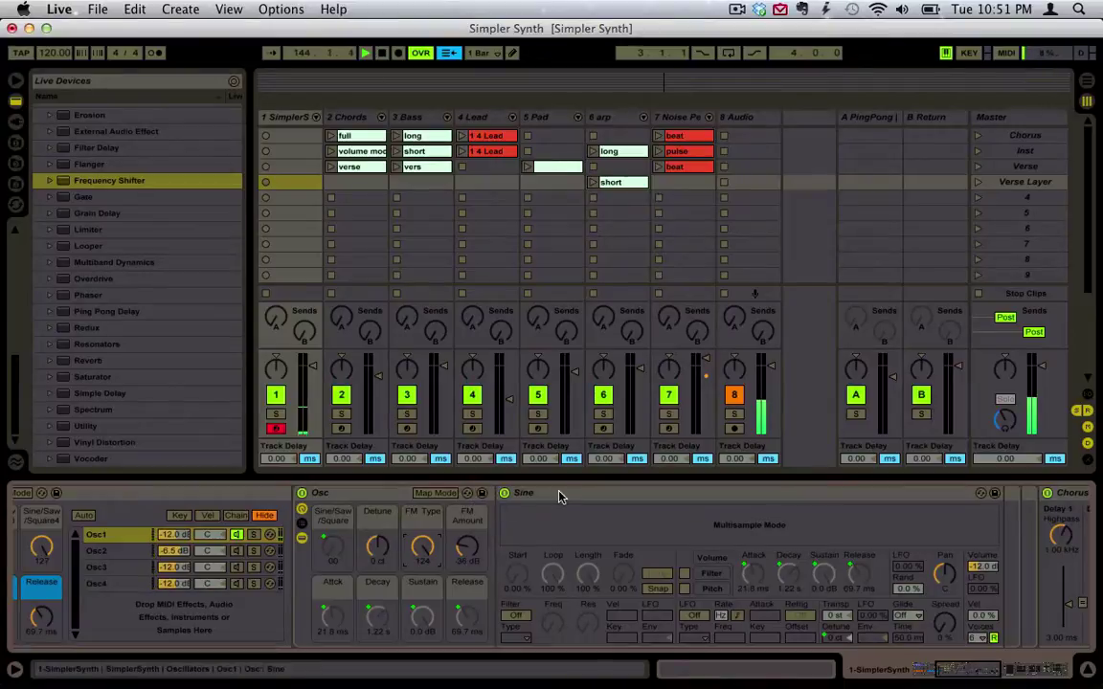
Convert Osc1's Sine Simpler to a Sampler again and check the oscillator Type driven by the FM Type macro
{"action": "right_click", "coordinate": [552, 496]}
{"action": "left_click", "coordinate": [594, 483]}
{"action": "scroll", "coordinate": [617, 542], "scroll_direction": "right", "scroll_amount": 4}
{"action": "left_click", "coordinate": [801, 531]}
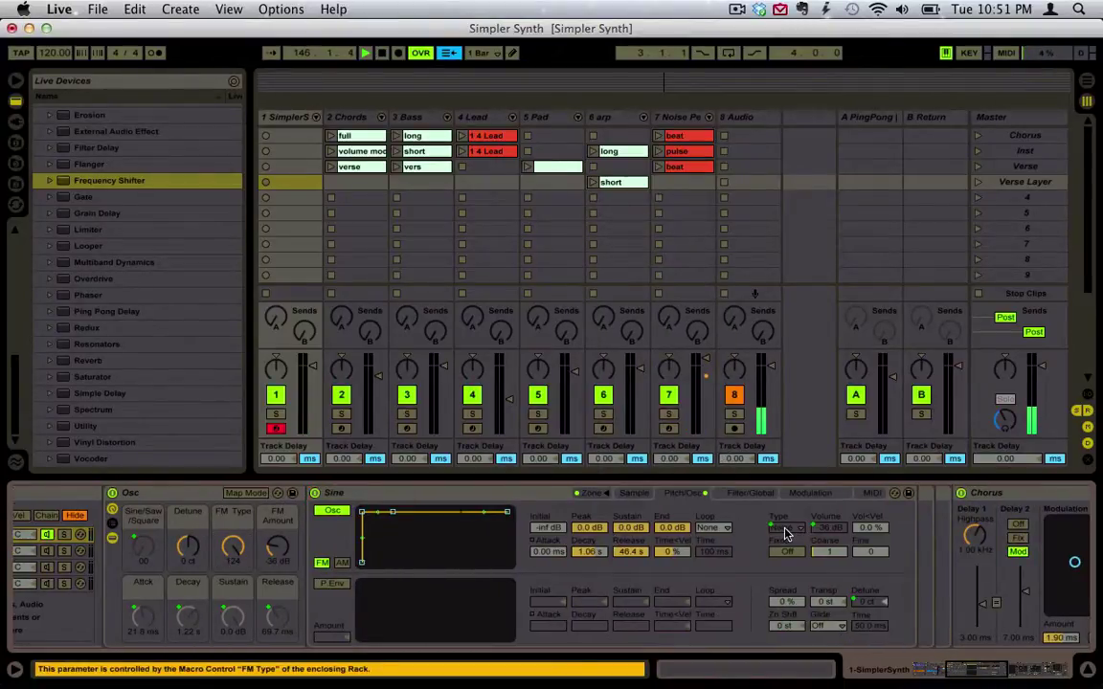
Reset Osc1's FM Type to 0 and FM Amount to -inf dB, and convert the Sampler back to a Simpler
{"action": "left_click_drag", "start_coordinate": [224, 548], "coordinate": [224, 572]}
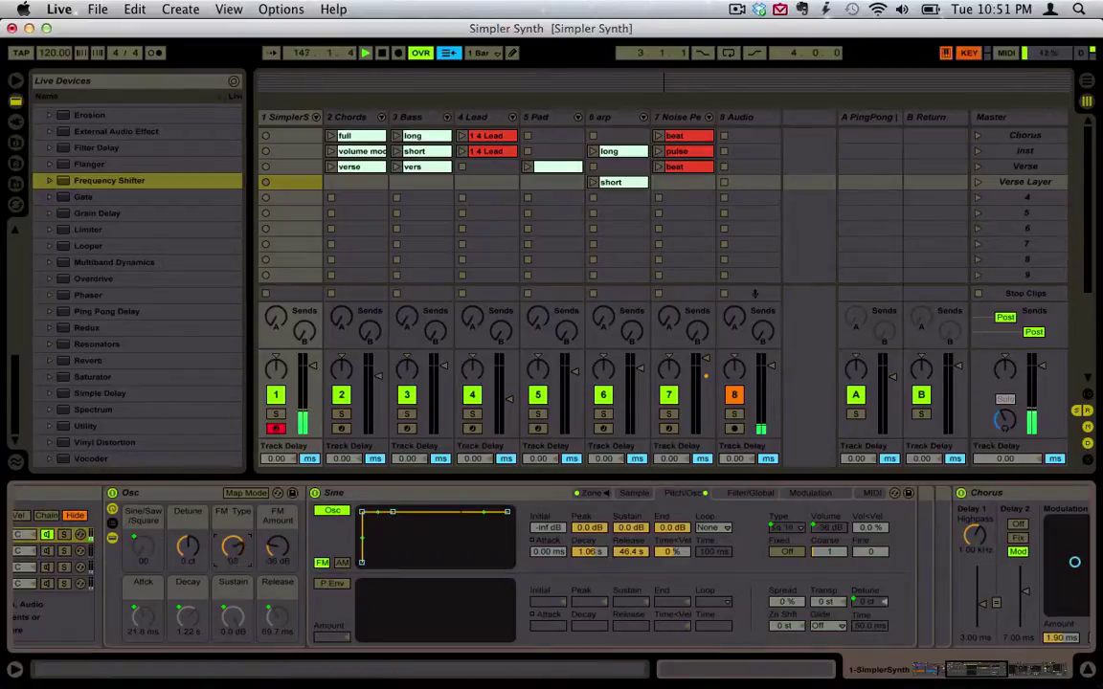
{"action": "left_click_drag", "start_coordinate": [277, 548], "coordinate": [277, 565]}
{"action": "right_click", "coordinate": [357, 491]}
{"action": "left_click", "coordinate": [348, 513]}
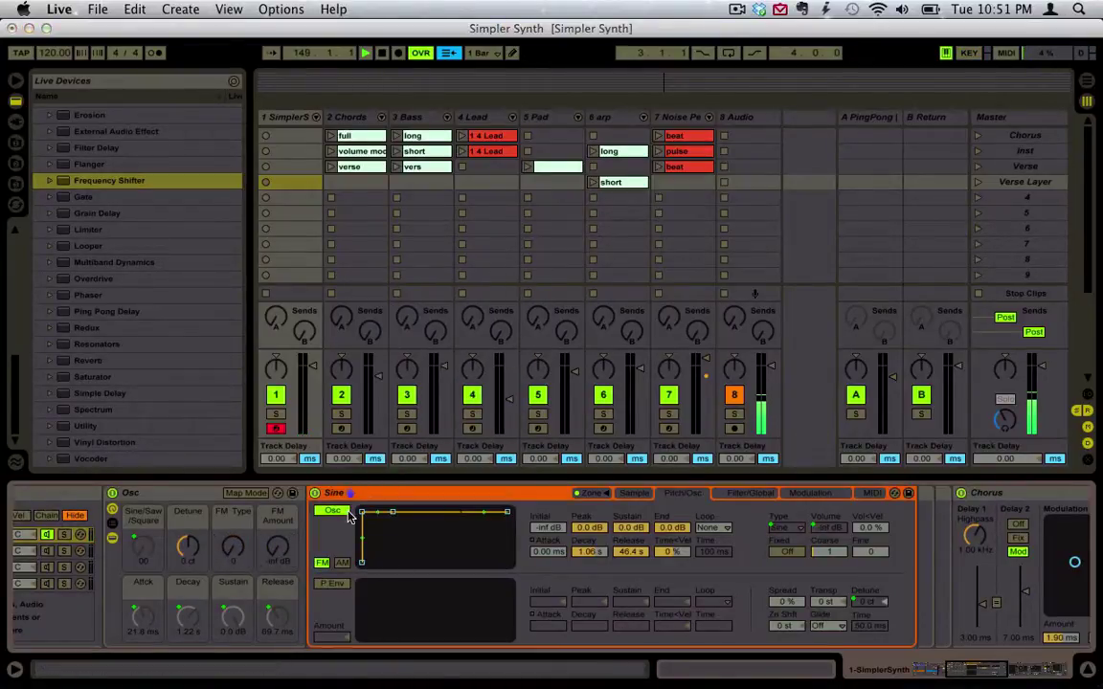
Set Osc1's FM Amount macro to about -62 dB
{"action": "scroll", "coordinate": [305, 533], "scroll_direction": "left", "scroll_amount": 4}
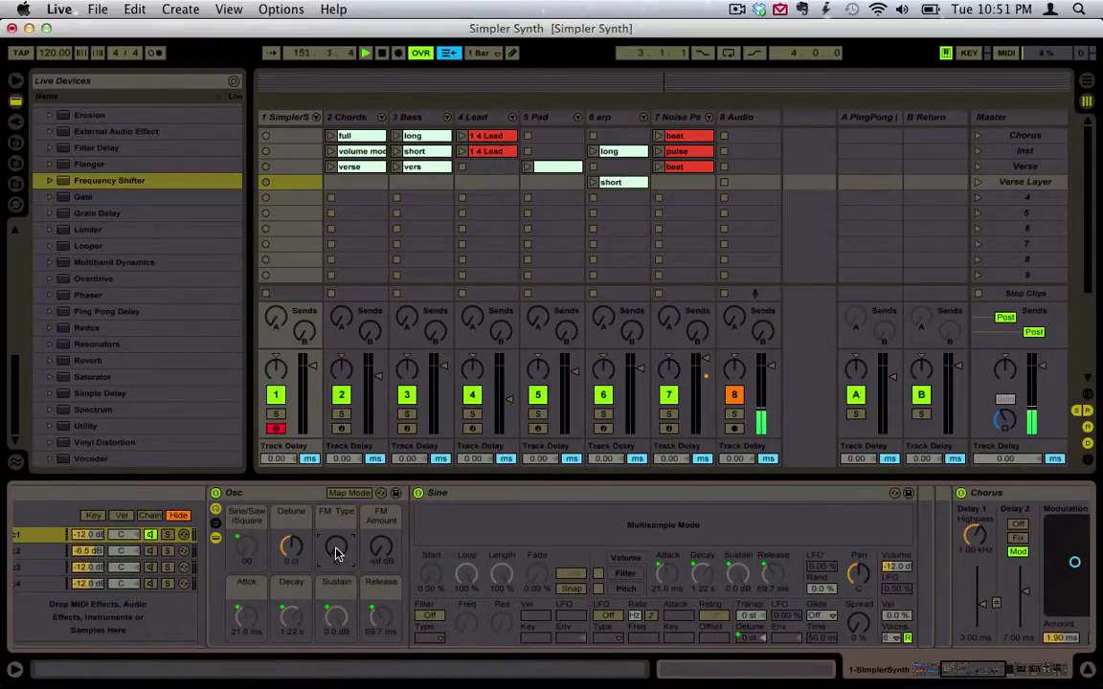
{"action": "left_click_drag", "start_coordinate": [381, 547], "coordinate": [381, 534]}
{"action": "scroll", "coordinate": [376, 562], "scroll_direction": "left", "scroll_amount": 5}
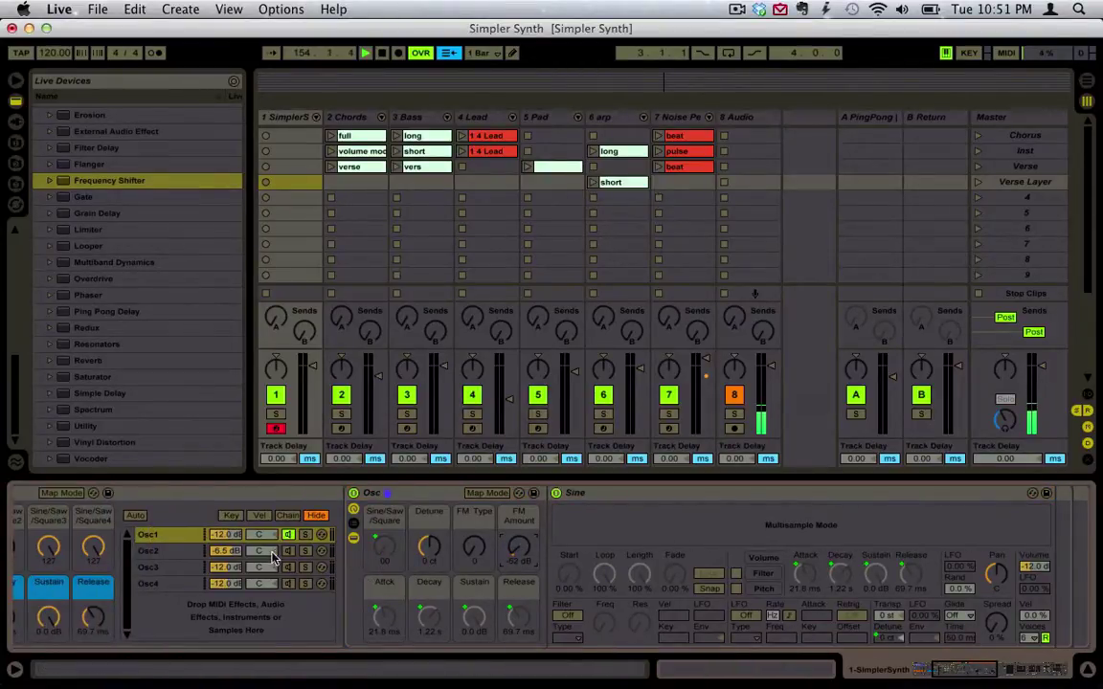
Lower the Osc2 chain volume to -8.0 dB and select its Sine Simpler
{"action": "left_click", "coordinate": [214, 552]}
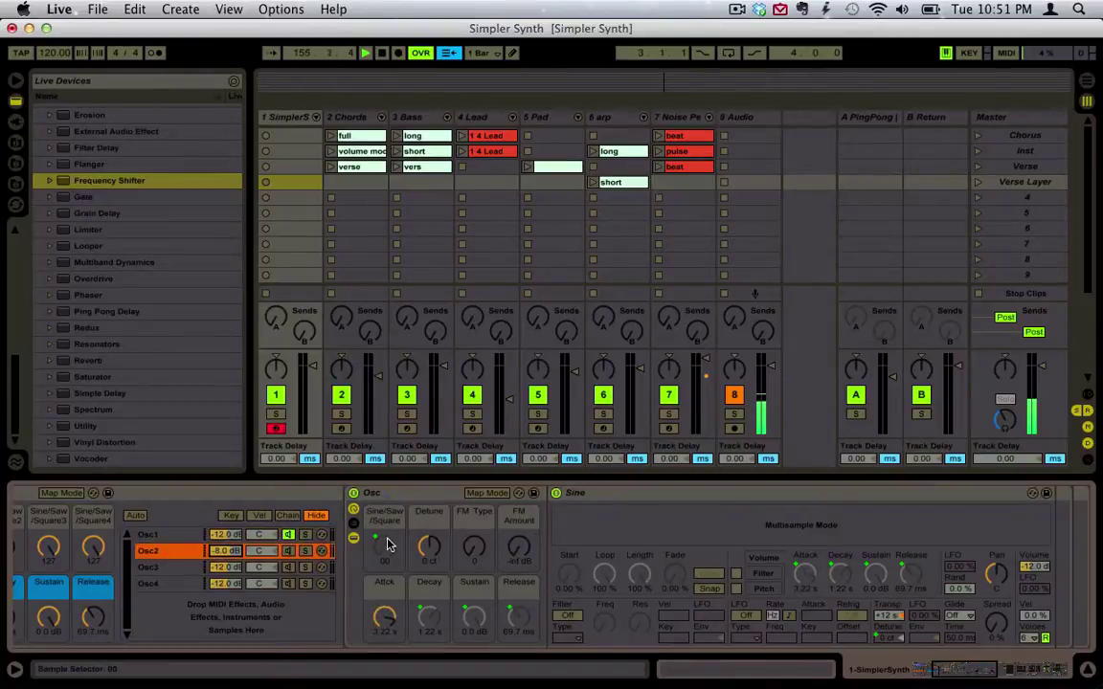
{"action": "scroll", "coordinate": [388, 542], "scroll_direction": "left", "scroll_amount": 1}
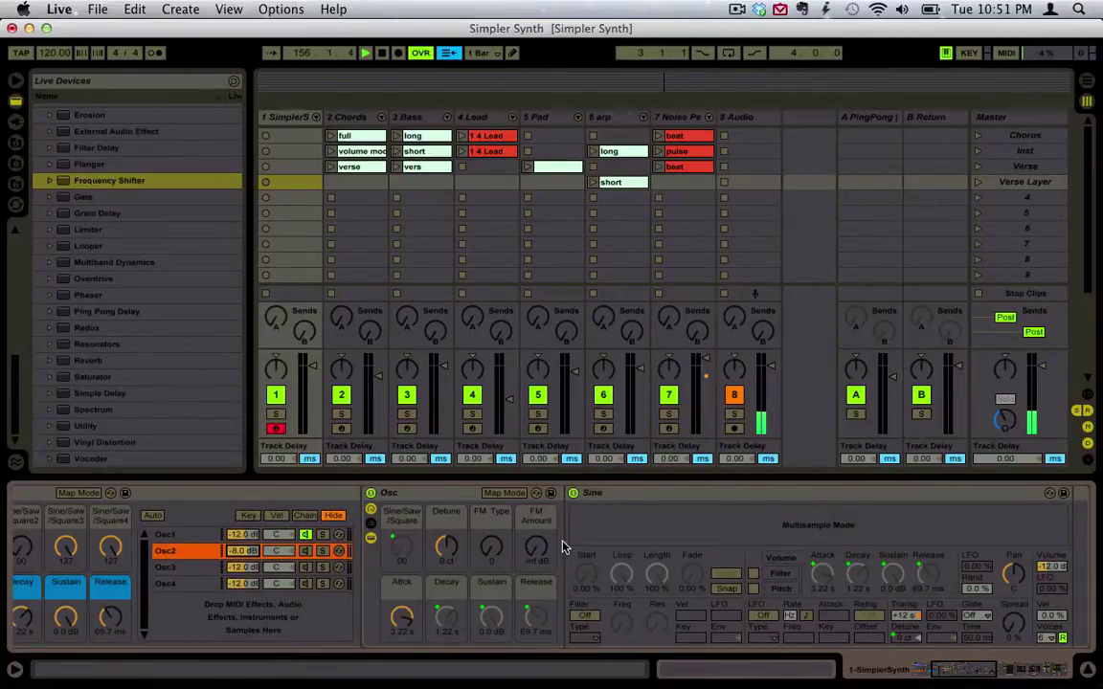
{"action": "left_click", "coordinate": [600, 494]}
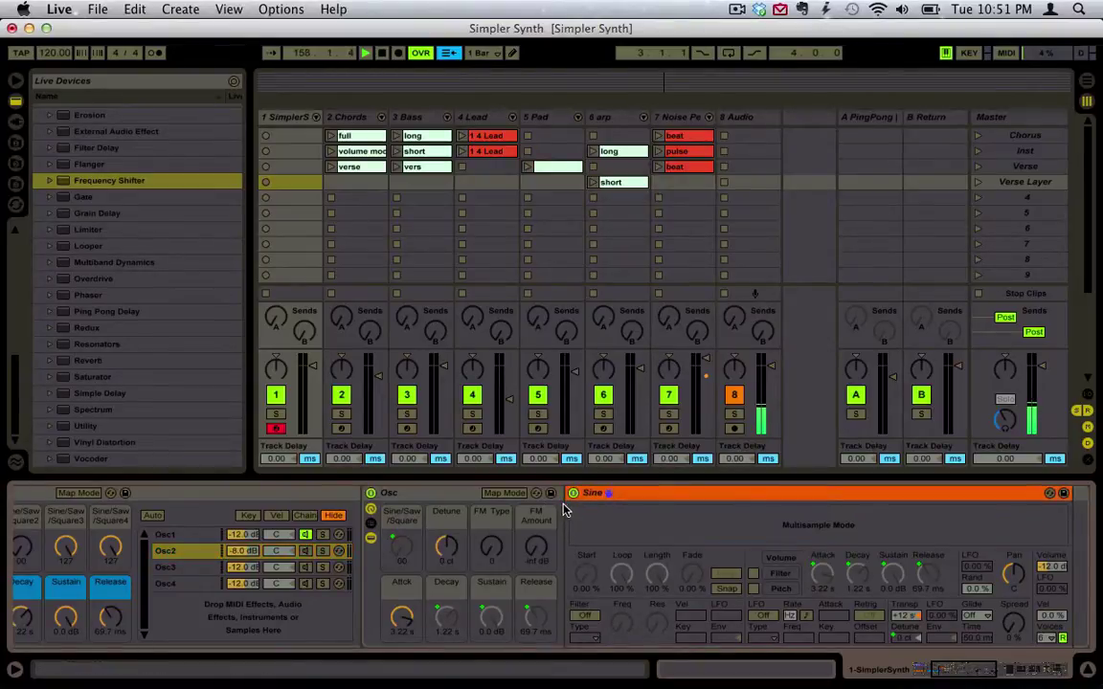
Select the Osc1 chain and review its Osc macros and Sine Simpler controls
{"action": "scroll", "coordinate": [563, 510], "scroll_direction": "left", "scroll_amount": 5}
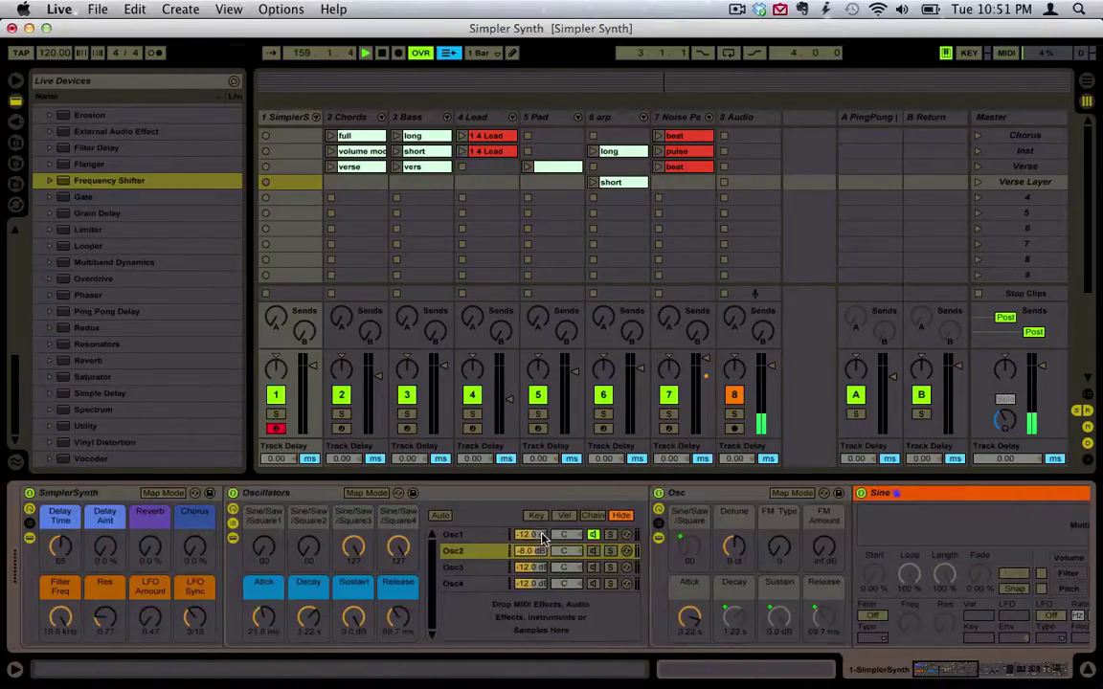
{"action": "scroll", "coordinate": [498, 574], "scroll_direction": "right", "scroll_amount": 1}
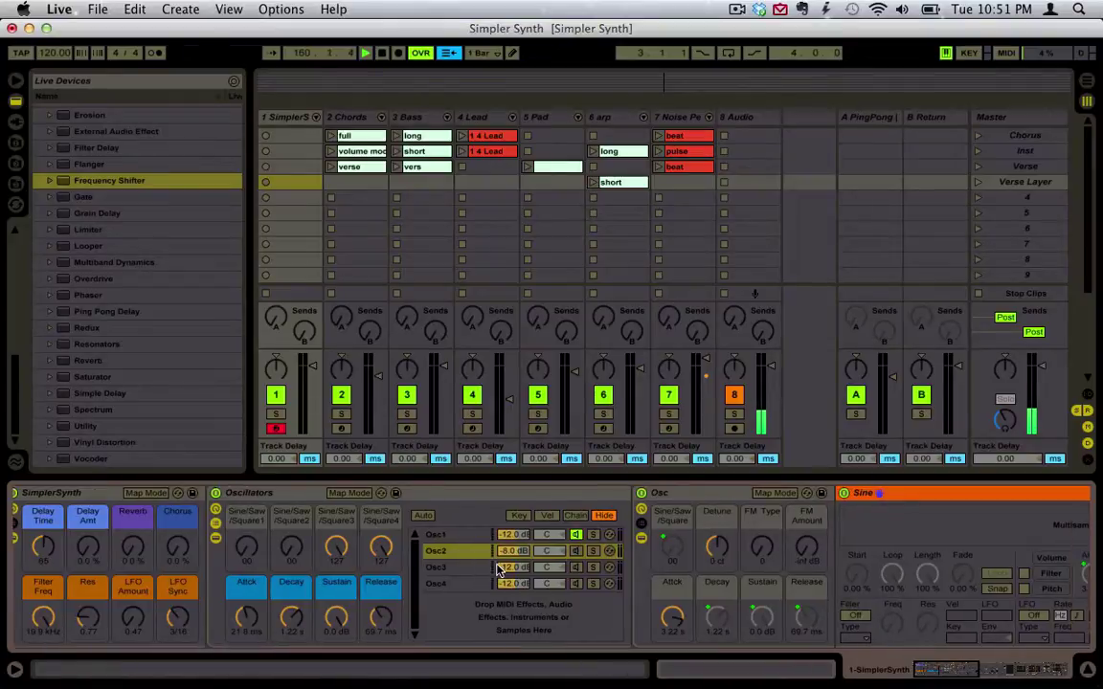
{"action": "left_click", "coordinate": [455, 537]}
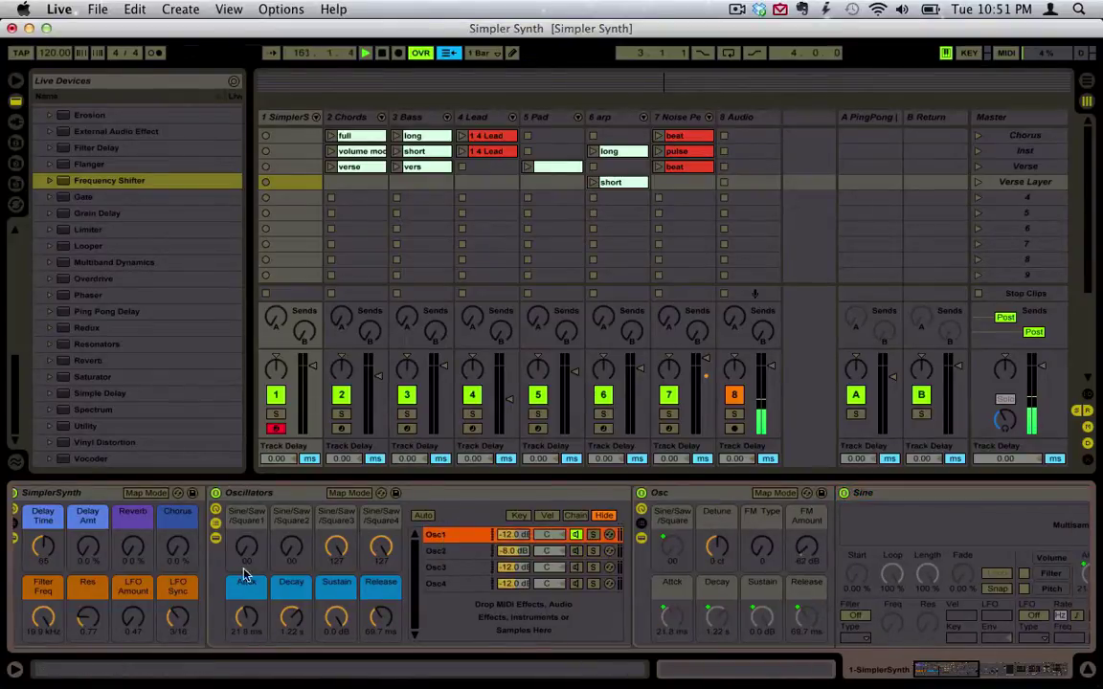
{"action": "scroll", "coordinate": [479, 555], "scroll_direction": "right", "scroll_amount": 4}
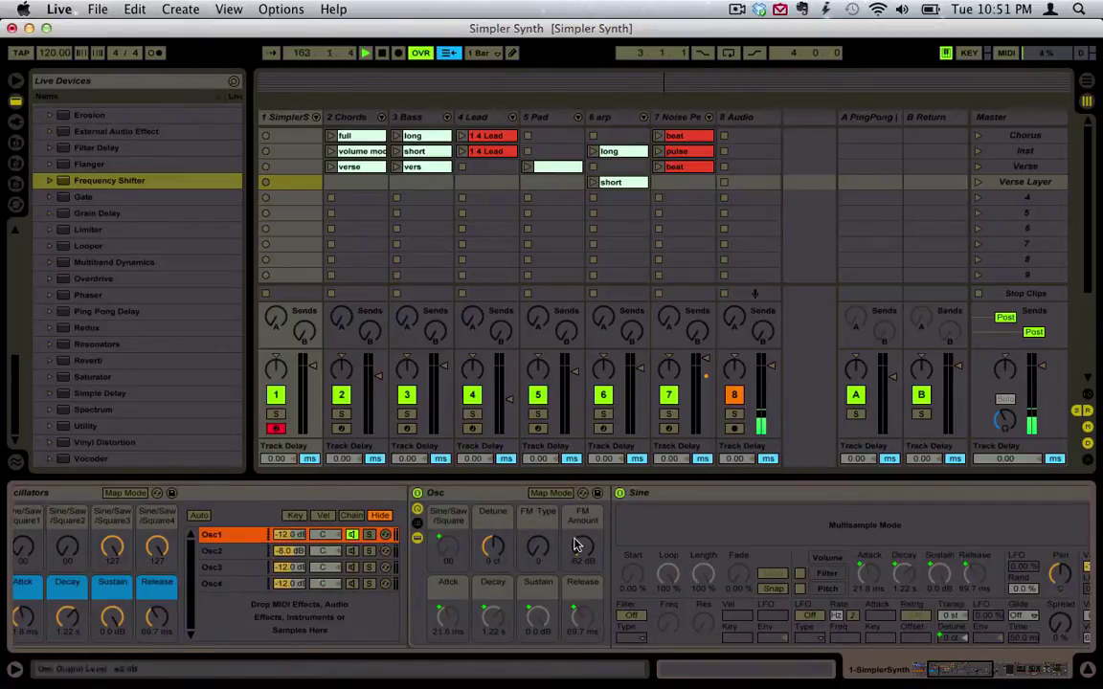
{"action": "scroll", "coordinate": [574, 543], "scroll_direction": "right", "scroll_amount": 1}
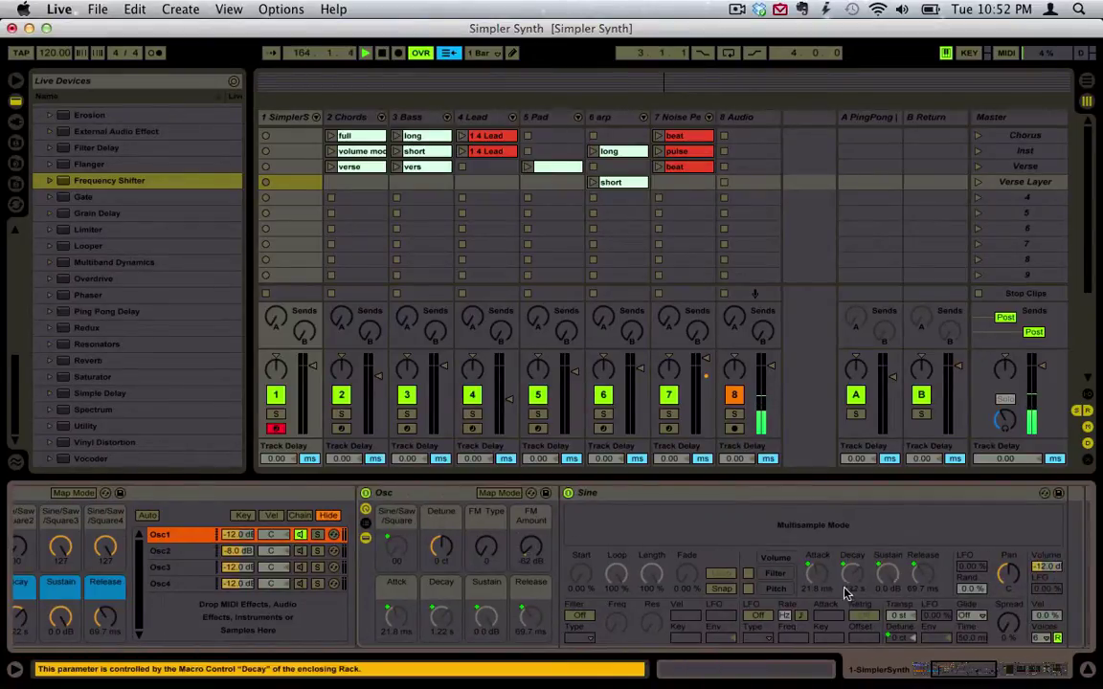
{"action": "scroll", "coordinate": [777, 584], "scroll_direction": "right", "scroll_amount": 2}
{"action": "scroll", "coordinate": [777, 593], "scroll_direction": "right", "scroll_amount": 1}
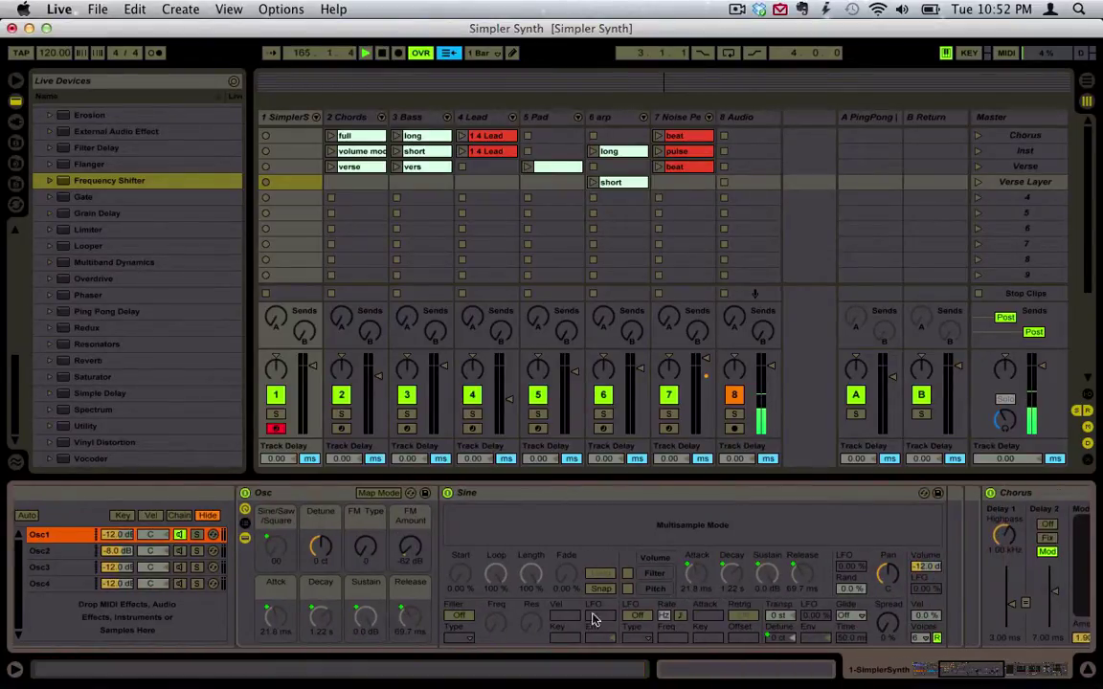
Turn on the filter in Osc1's Simpler at 1.01 kHz and set the Sine/Saw/Square1 macro to 127
{"action": "left_click", "coordinate": [459, 616]}
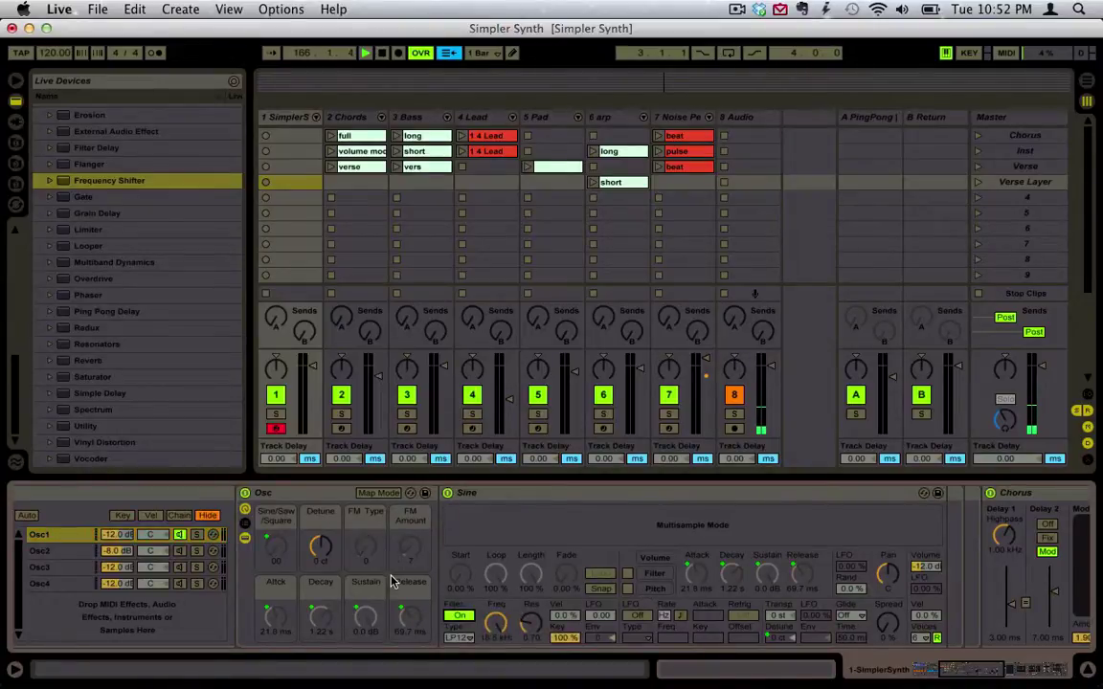
{"action": "scroll", "coordinate": [391, 581], "scroll_direction": "left", "scroll_amount": 3}
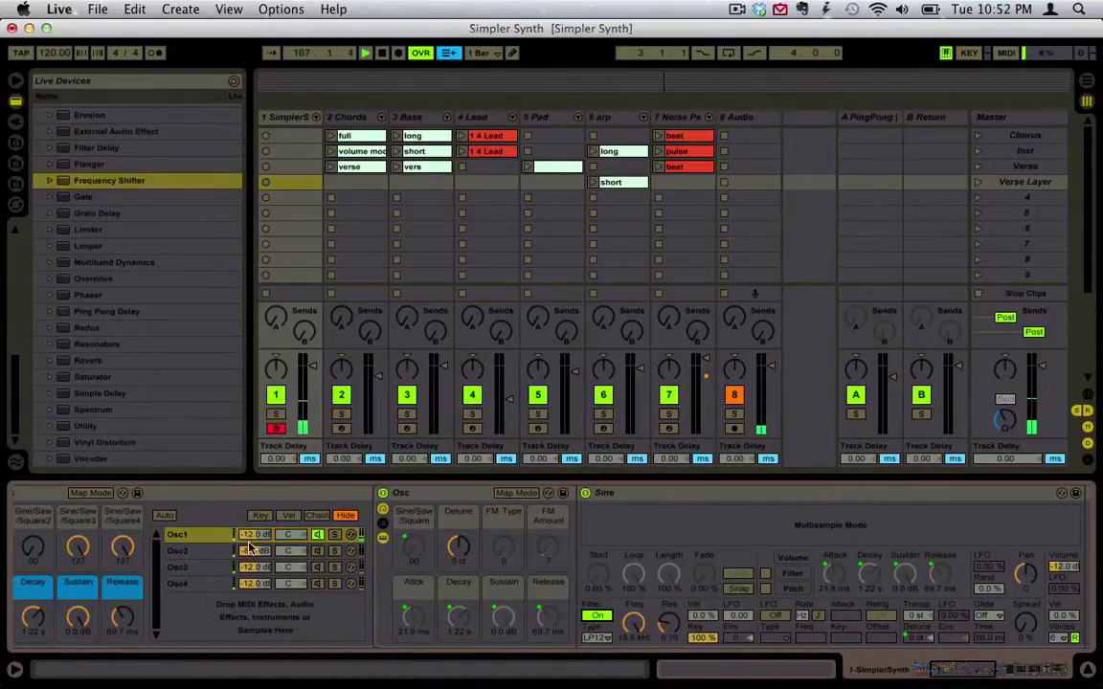
{"action": "scroll", "coordinate": [251, 547], "scroll_direction": "left", "scroll_amount": 1}
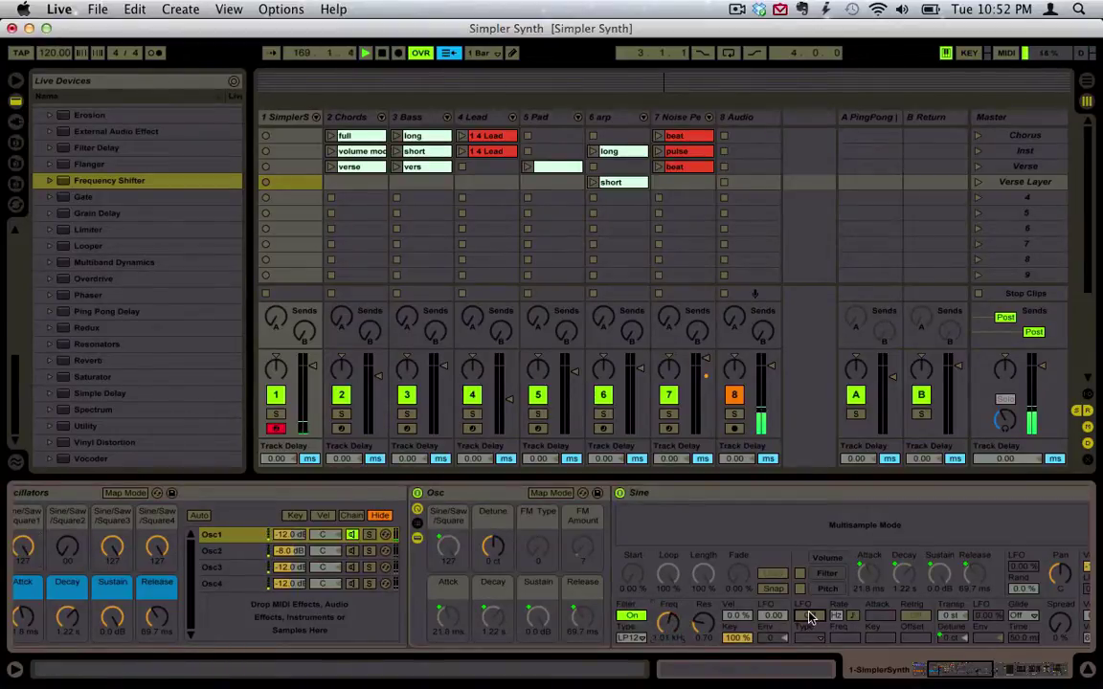
Enable Osc1's Simpler LFO as a square wave synced to 1/16, with filter LFO amount 24.0 and filter frequency about 708 Hz
{"action": "left_click", "coordinate": [809, 616]}
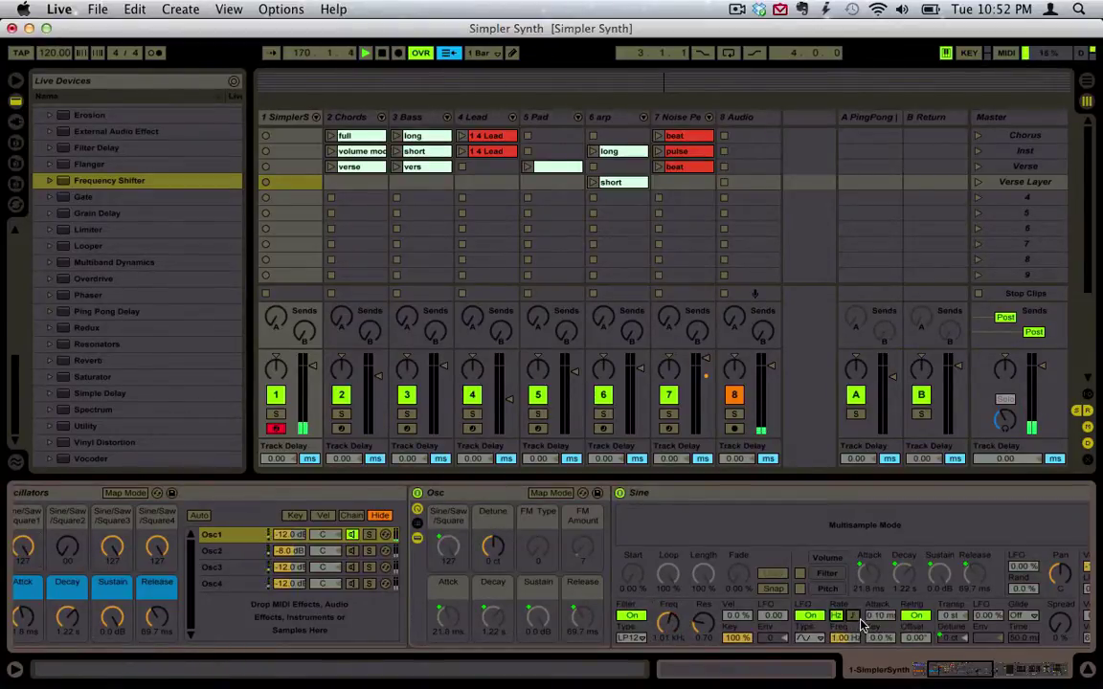
{"action": "left_click", "coordinate": [808, 638]}
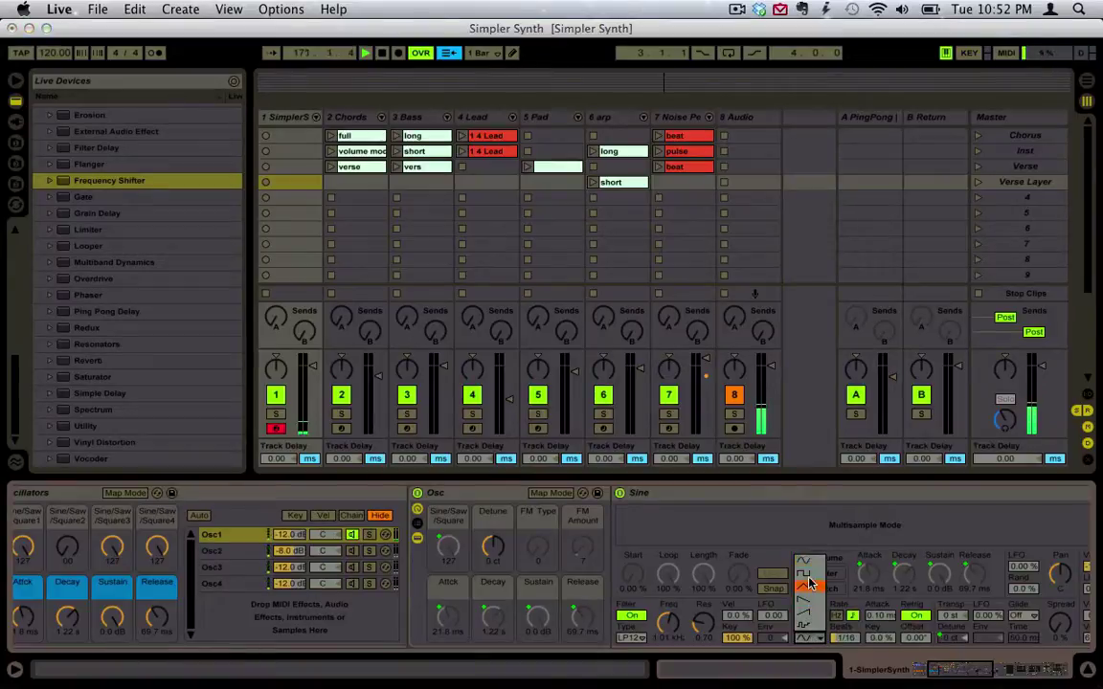
{"action": "left_click", "coordinate": [808, 574]}
{"action": "left_click_drag", "start_coordinate": [765, 616], "coordinate": [766, 565]}
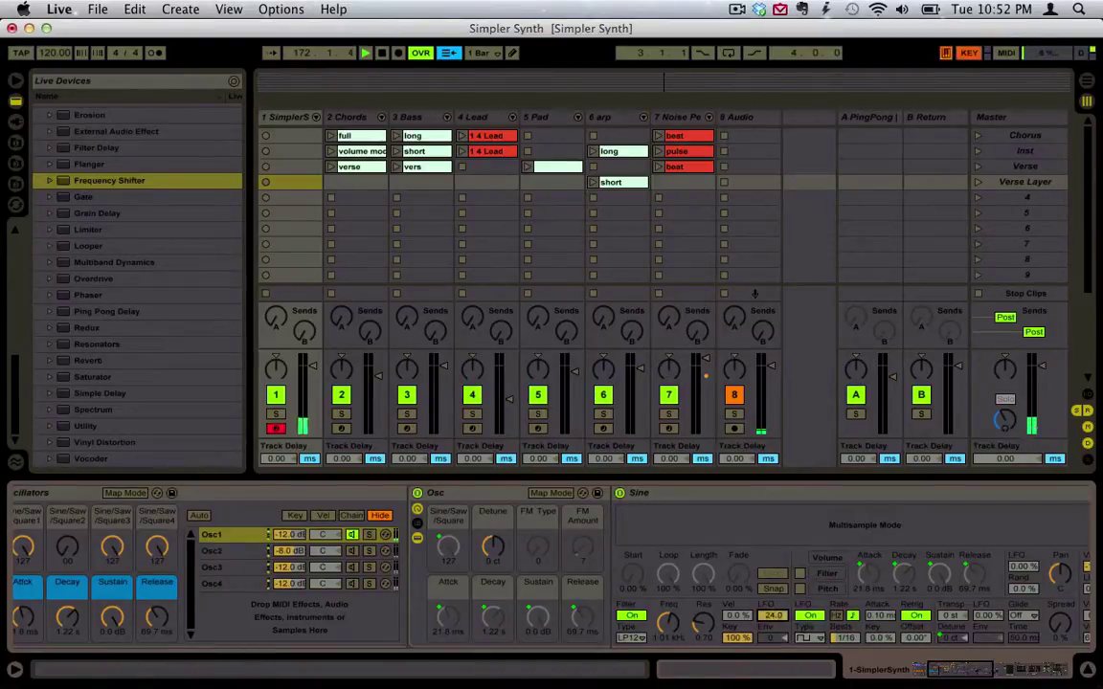
{"action": "left_click_drag", "start_coordinate": [665, 625], "coordinate": [665, 640]}
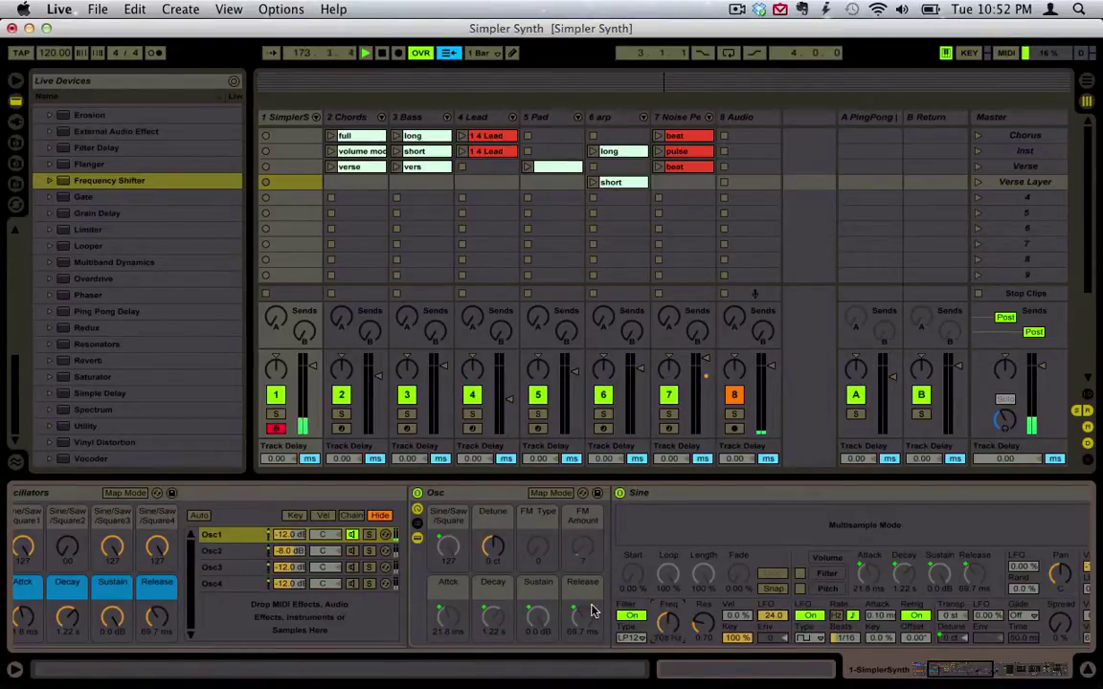
Activate and select the Osc2 chain, and set the LFO rate of Osc3's Simpler to 1/12
{"action": "left_click", "coordinate": [234, 552]}
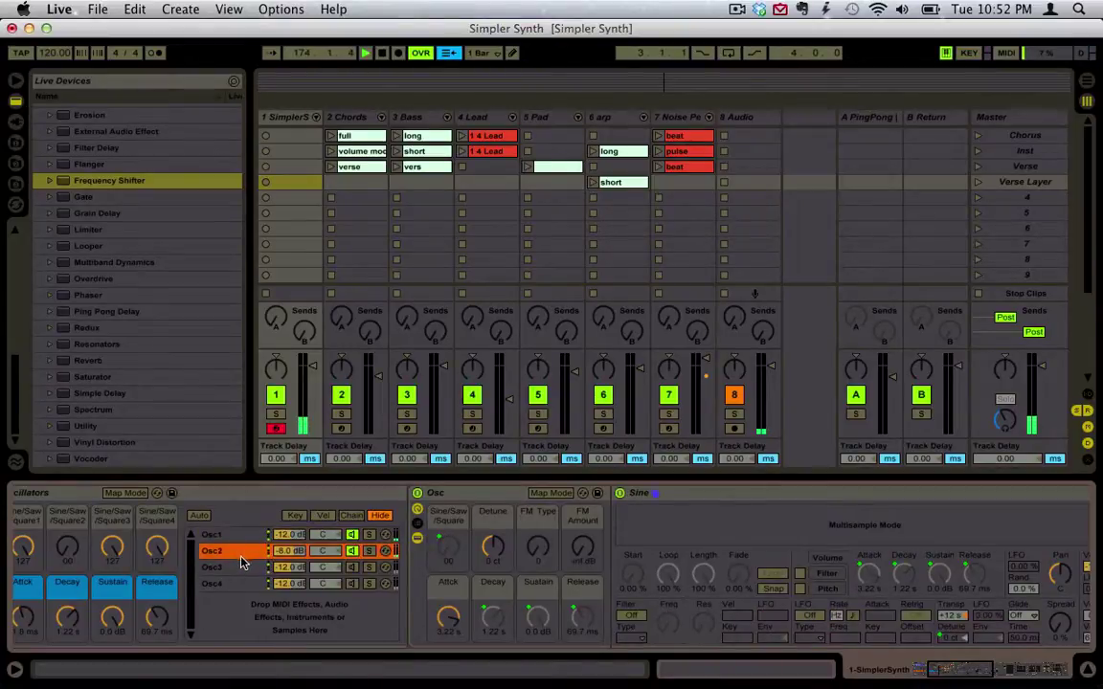
{"action": "scroll", "coordinate": [245, 563], "scroll_direction": "left", "scroll_amount": 3}
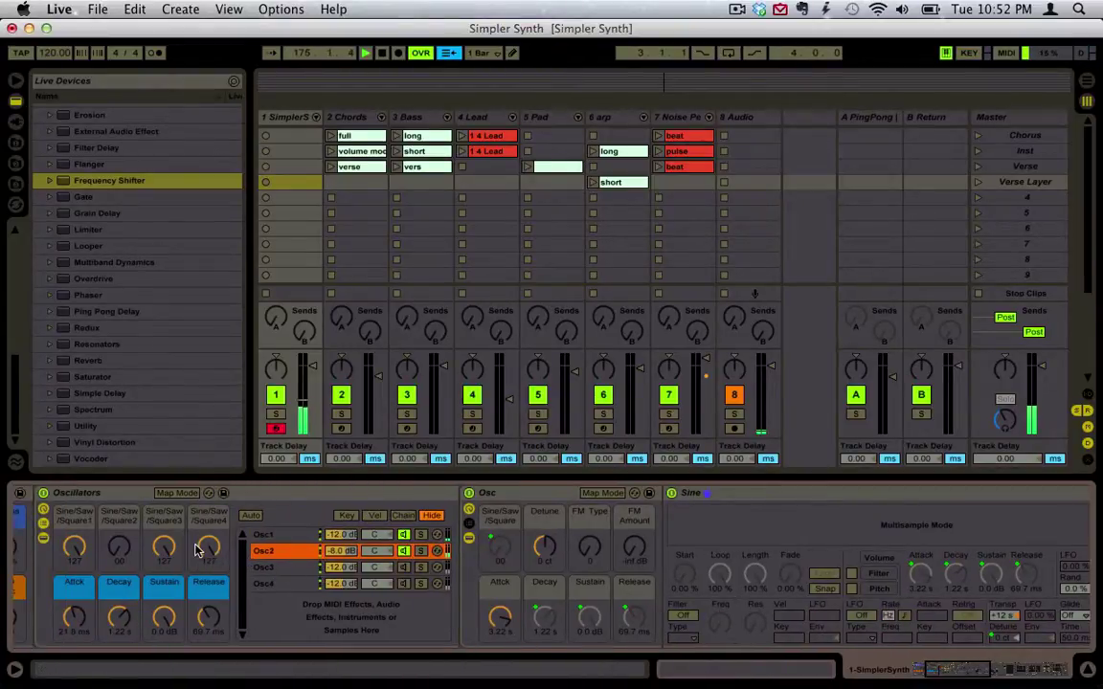
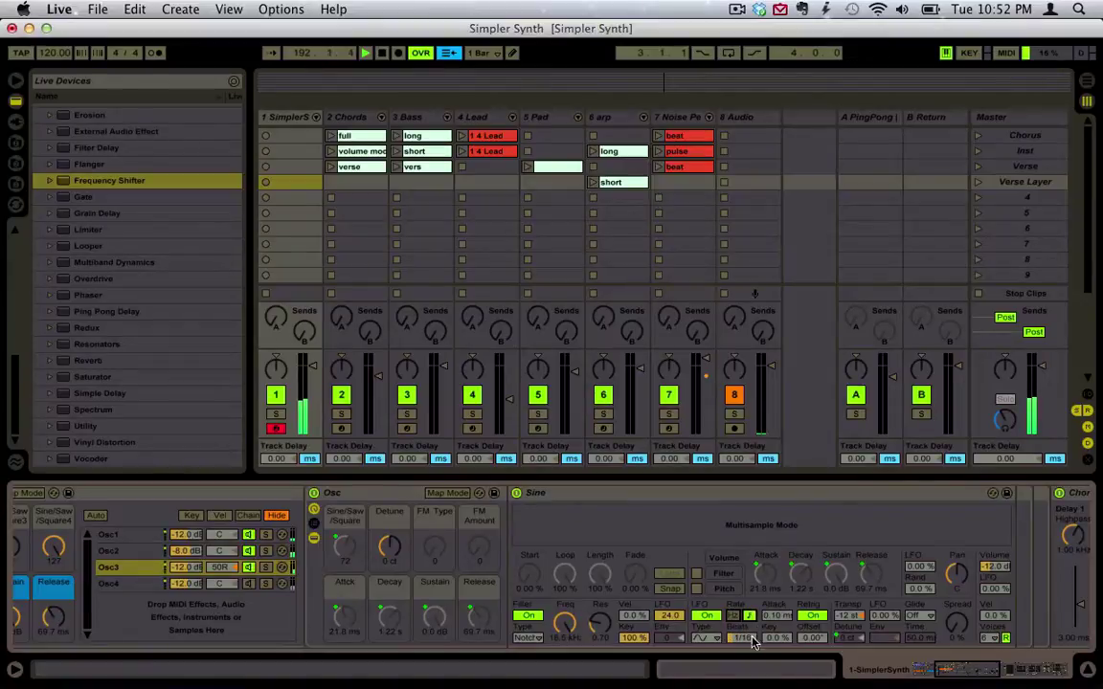
{"action": "left_click_drag", "start_coordinate": [743, 640], "coordinate": [744, 627]}
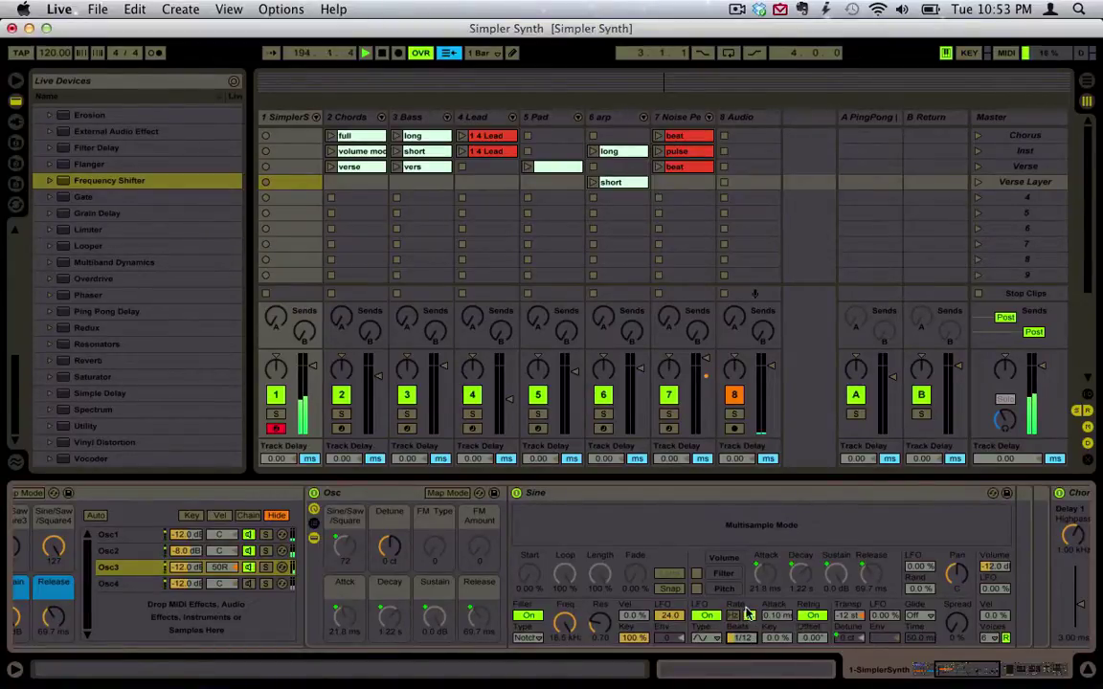
Select the Osc4 chain and pan it to 50L
{"action": "left_click", "coordinate": [153, 584]}
{"action": "left_click_drag", "start_coordinate": [218, 585], "coordinate": [218, 537]}
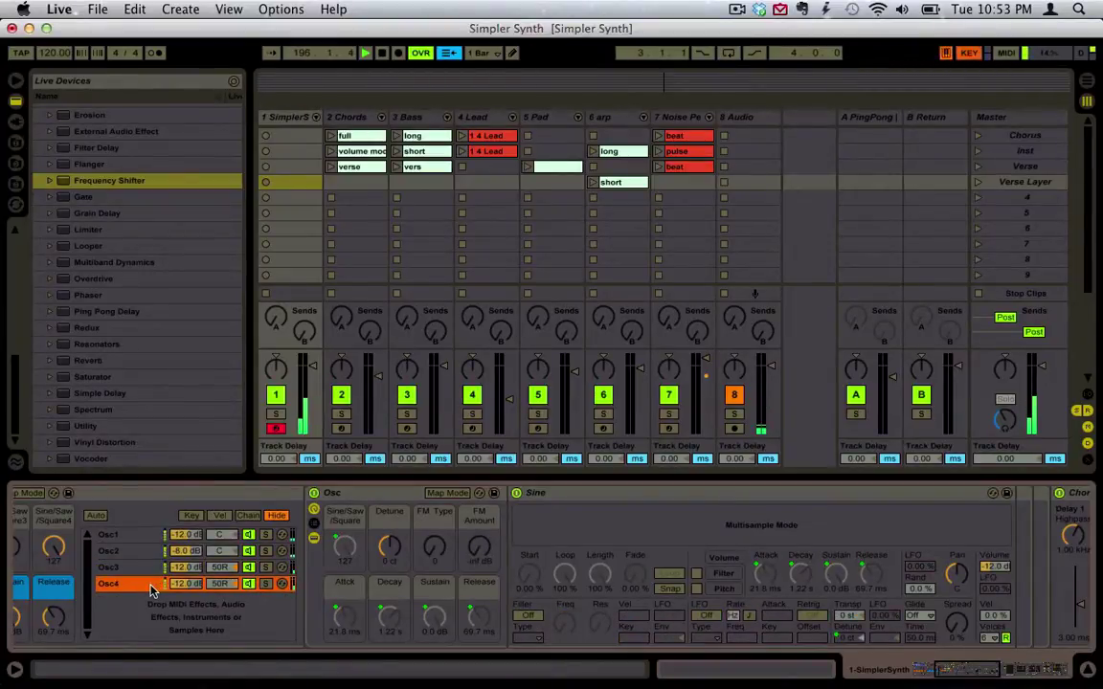
{"action": "left_click_drag", "start_coordinate": [218, 584], "coordinate": [219, 670]}
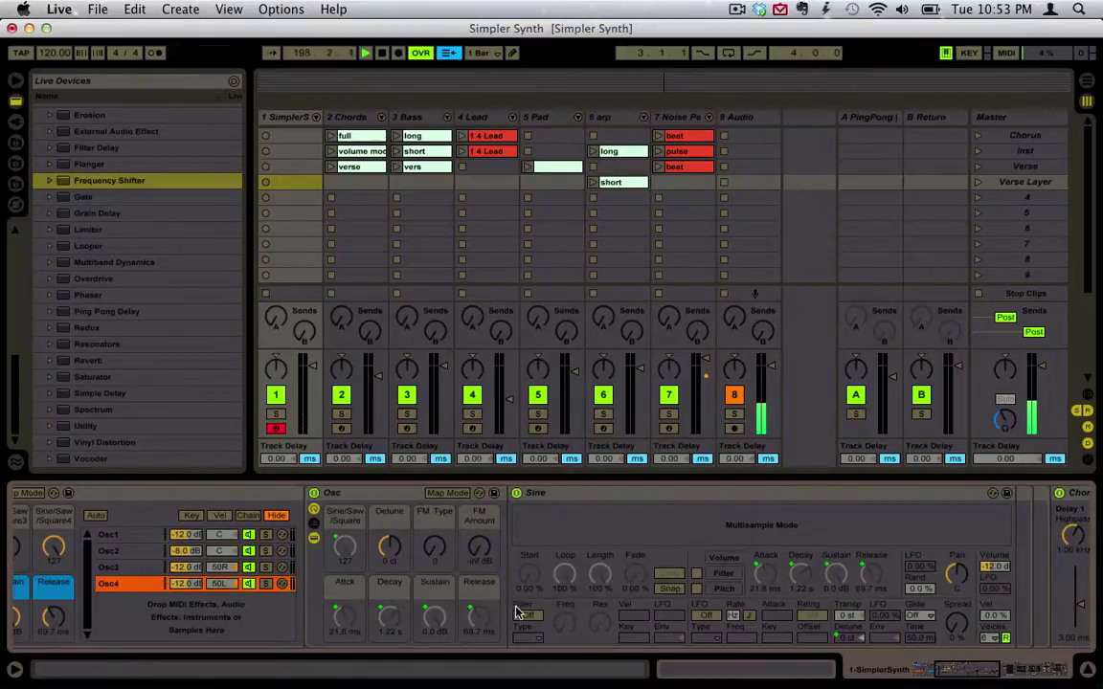
Enable the pitch envelope in Osc4's Simpler with transposition +12 st, envelope amount +48 st and attack about 1.46 s
{"action": "left_click", "coordinate": [722, 576]}
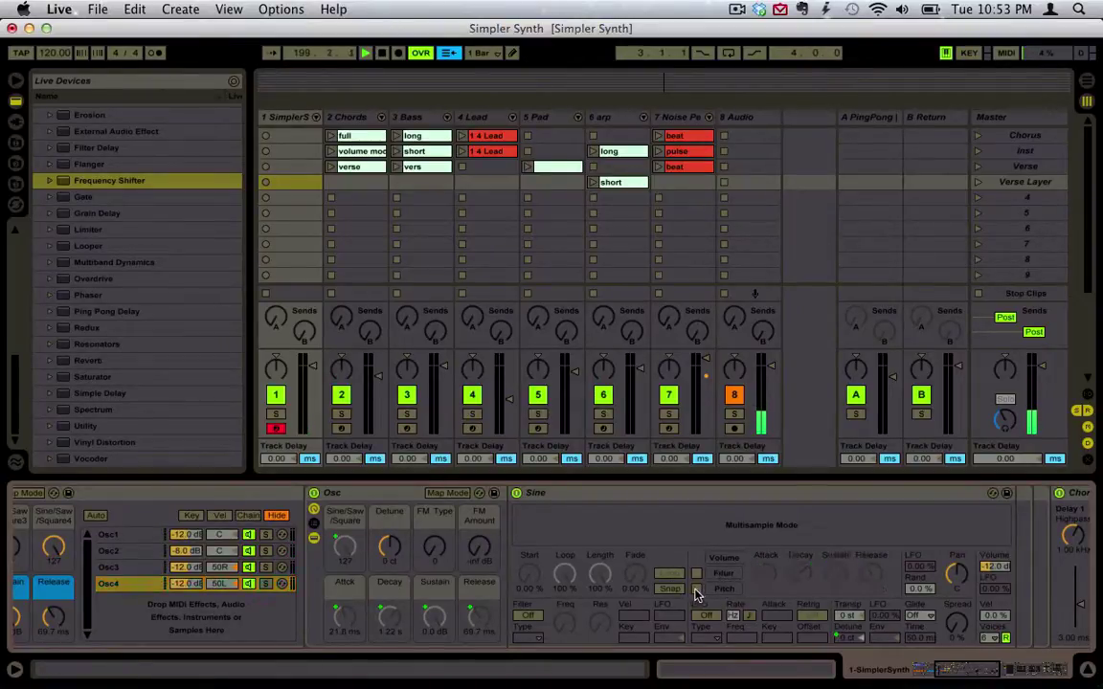
{"action": "left_click", "coordinate": [721, 591]}
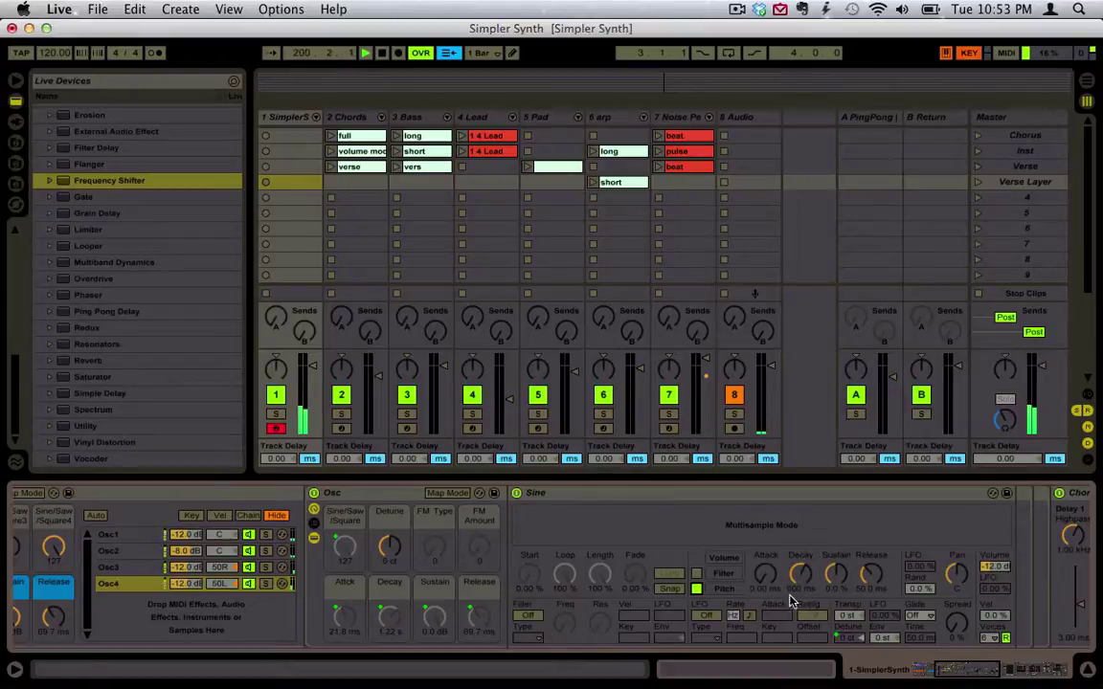
{"action": "left_click_drag", "start_coordinate": [773, 582], "coordinate": [774, 565]}
{"action": "left_click_drag", "start_coordinate": [848, 617], "coordinate": [848, 595]}
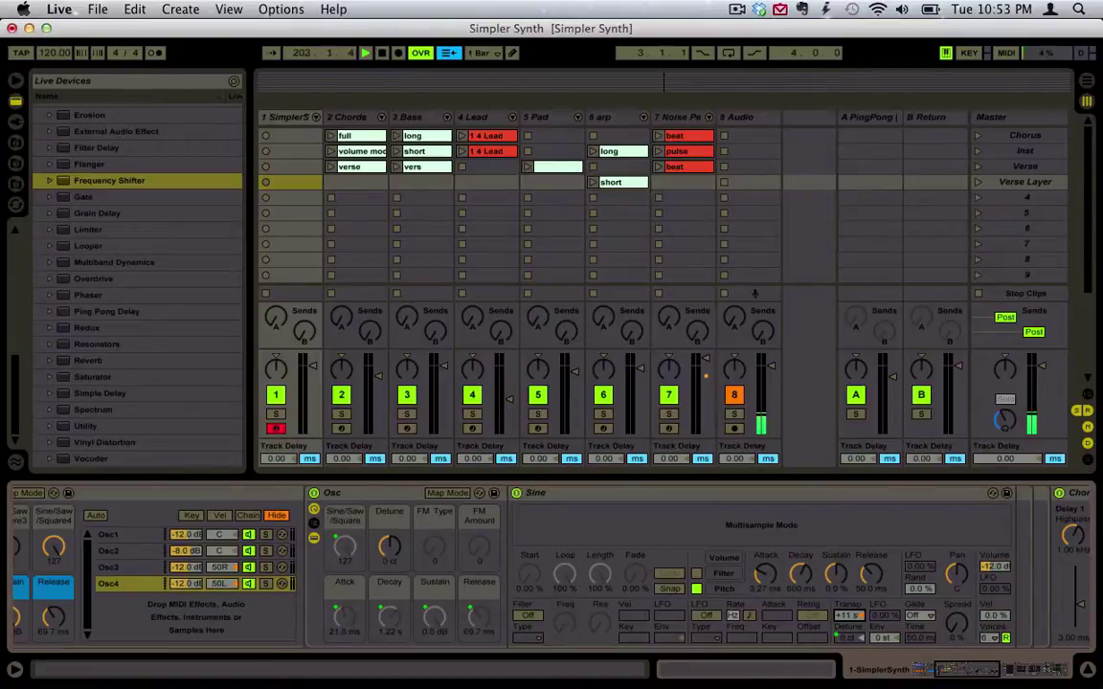
{"action": "left_click_drag", "start_coordinate": [849, 618], "coordinate": [885, 575]}
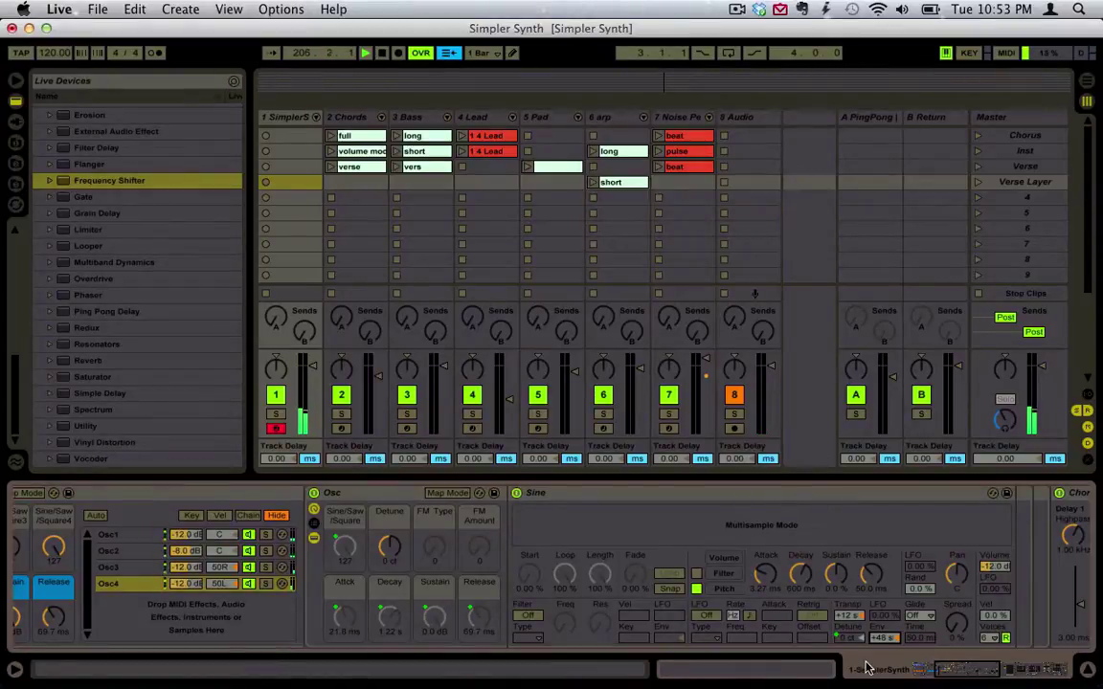
{"action": "left_click_drag", "start_coordinate": [763, 576], "coordinate": [763, 548]}
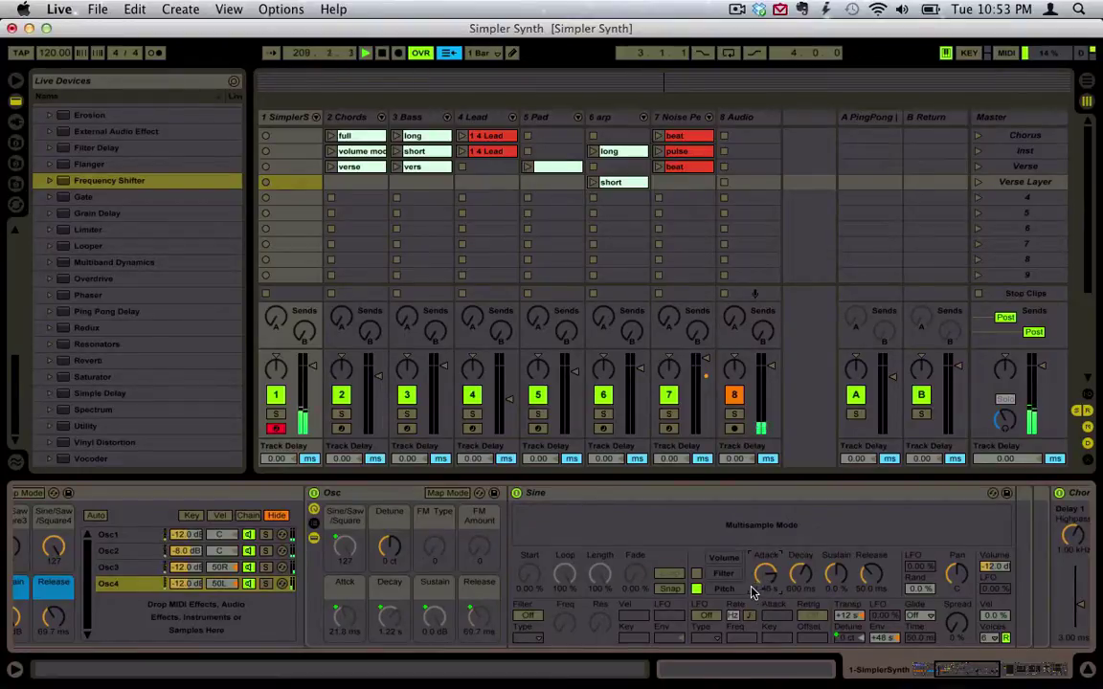
Unmap Osc4's Attck macro from the Oscillators rack's Attck macro and raise it to about 2.7 s
{"action": "scroll", "coordinate": [552, 591], "scroll_direction": "left", "scroll_amount": 5}
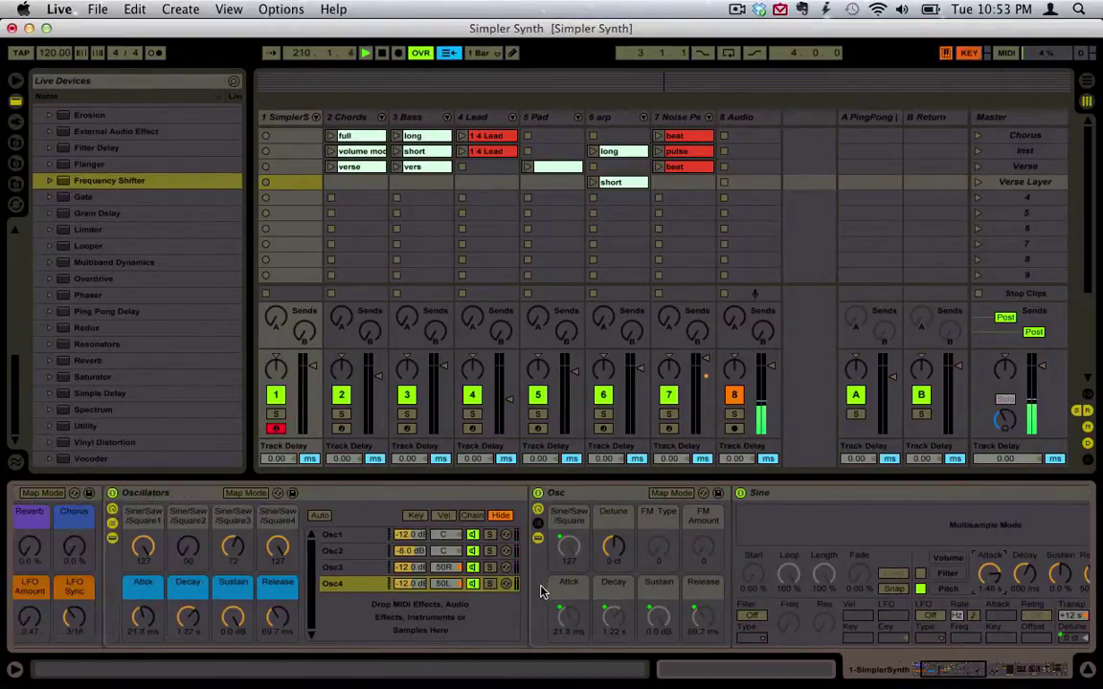
{"action": "left_click", "coordinate": [353, 584]}
{"action": "scroll", "coordinate": [355, 585], "scroll_direction": "right", "scroll_amount": 8}
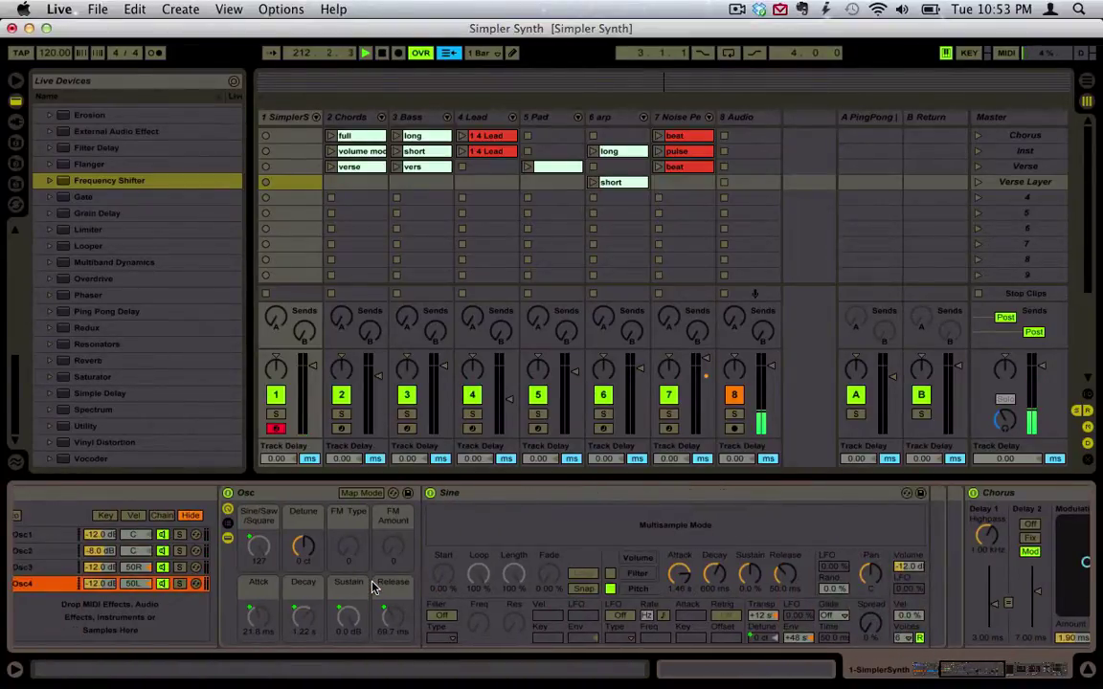
{"action": "scroll", "coordinate": [373, 587], "scroll_direction": "left", "scroll_amount": 3}
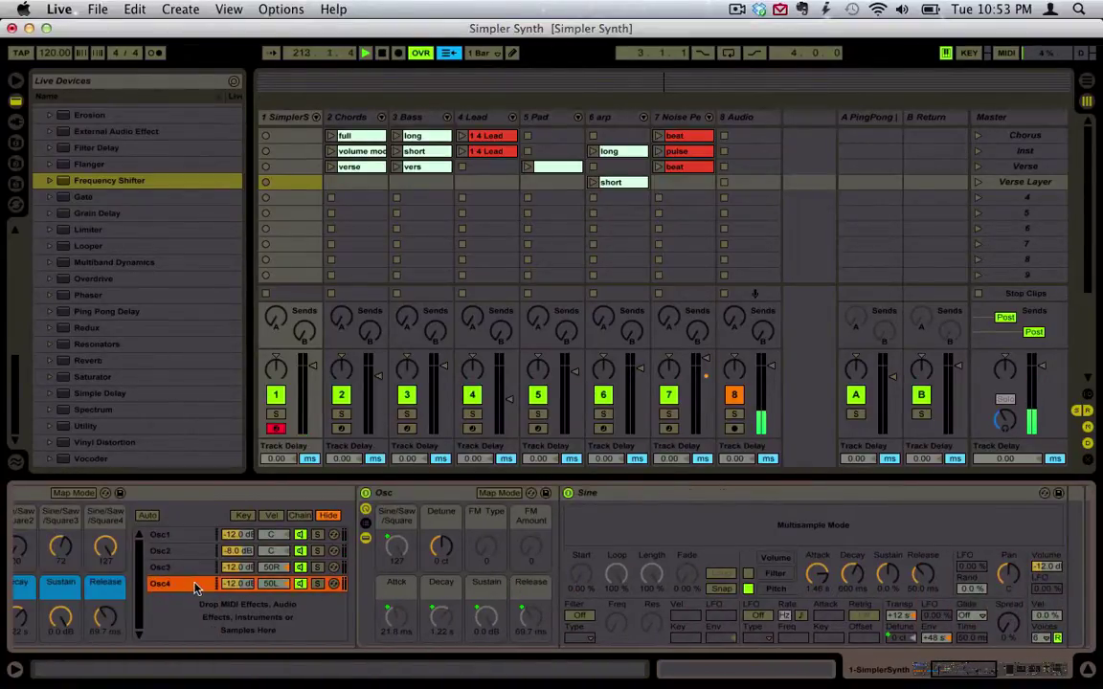
{"action": "right_click", "coordinate": [396, 611]}
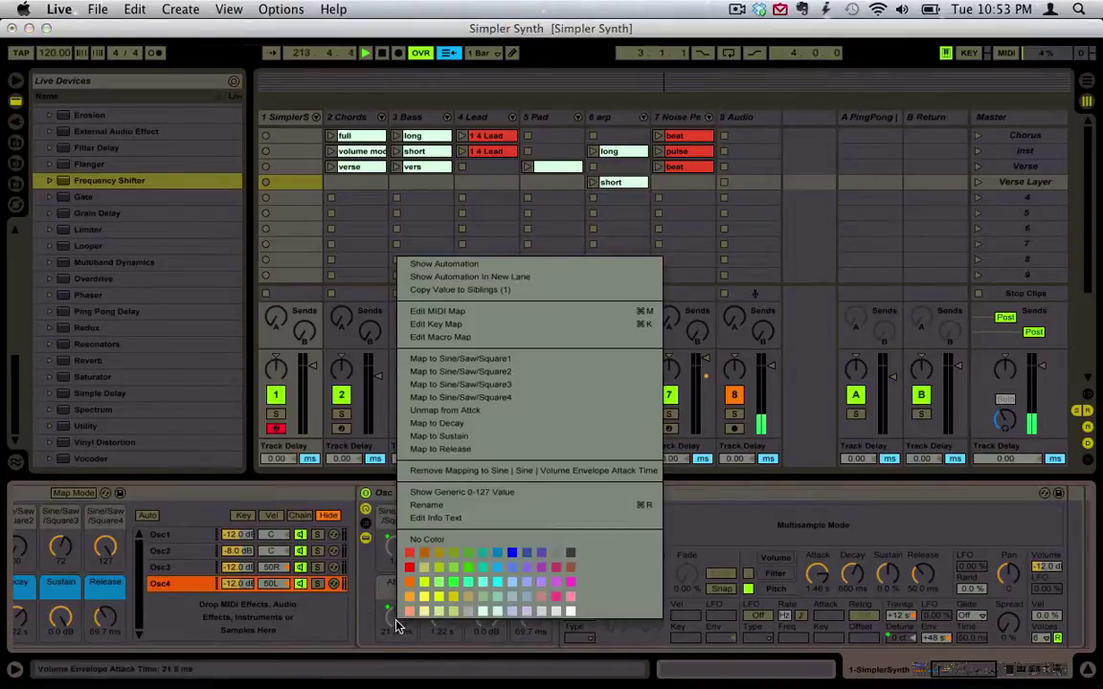
{"action": "left_click", "coordinate": [491, 412]}
{"action": "left_click_drag", "start_coordinate": [396, 620], "coordinate": [396, 560]}
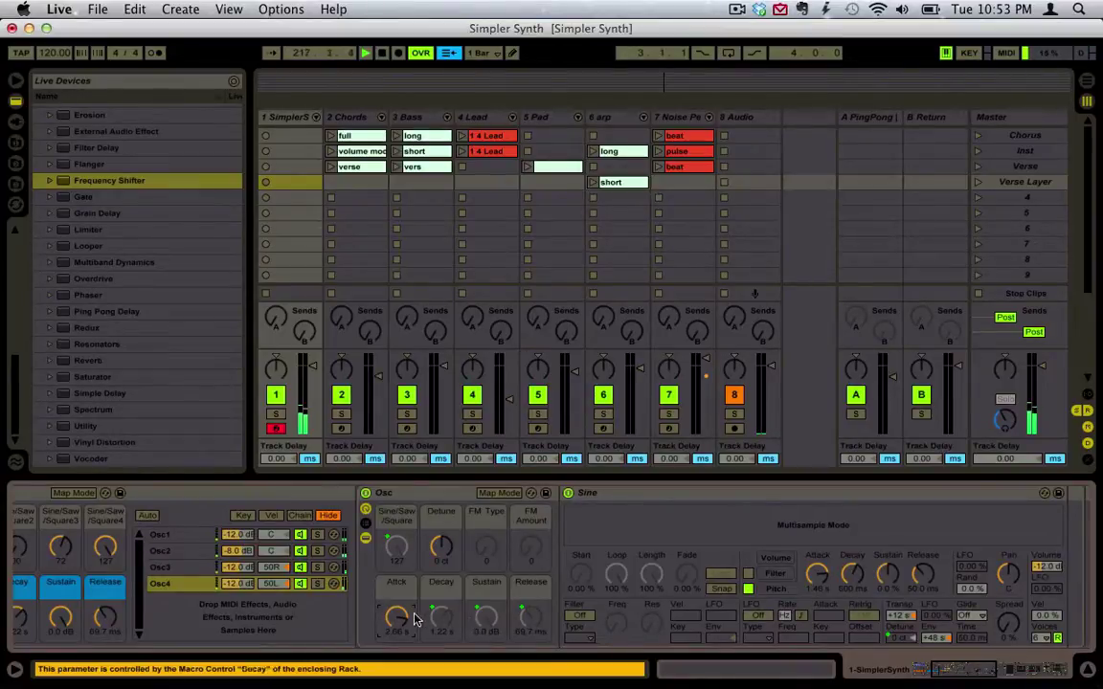
Add a Ping Pong Delay to the Osc4 chain and pan the chain to center
{"action": "left_click_drag", "start_coordinate": [119, 311], "coordinate": [192, 584]}
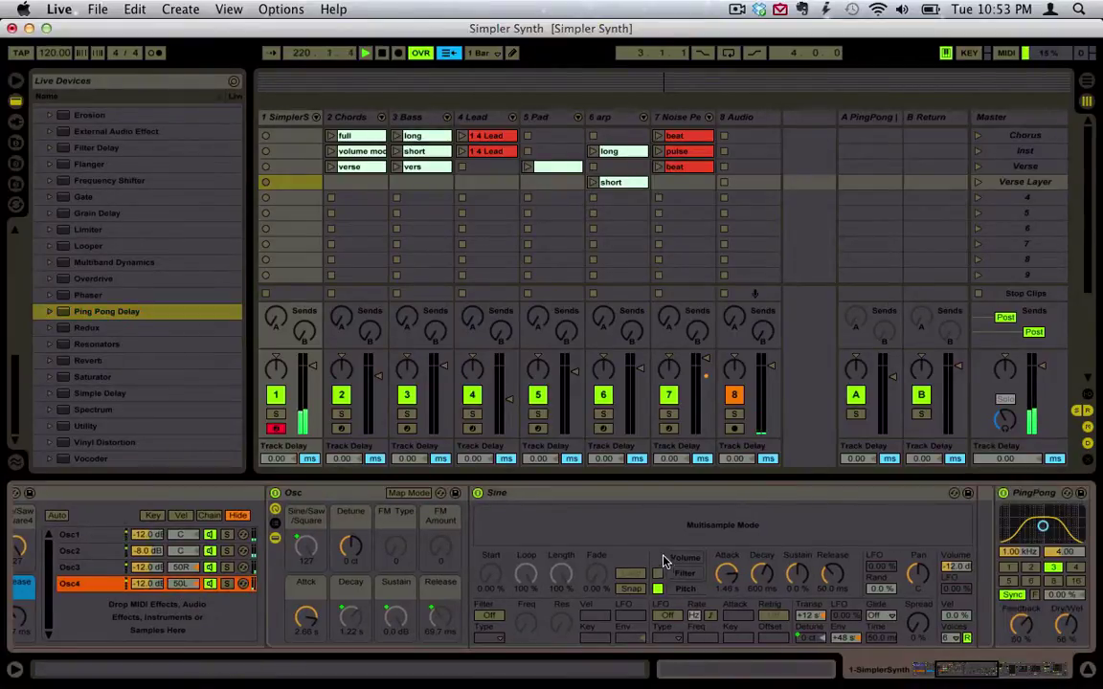
{"action": "scroll", "coordinate": [443, 556], "scroll_direction": "left", "scroll_amount": 4}
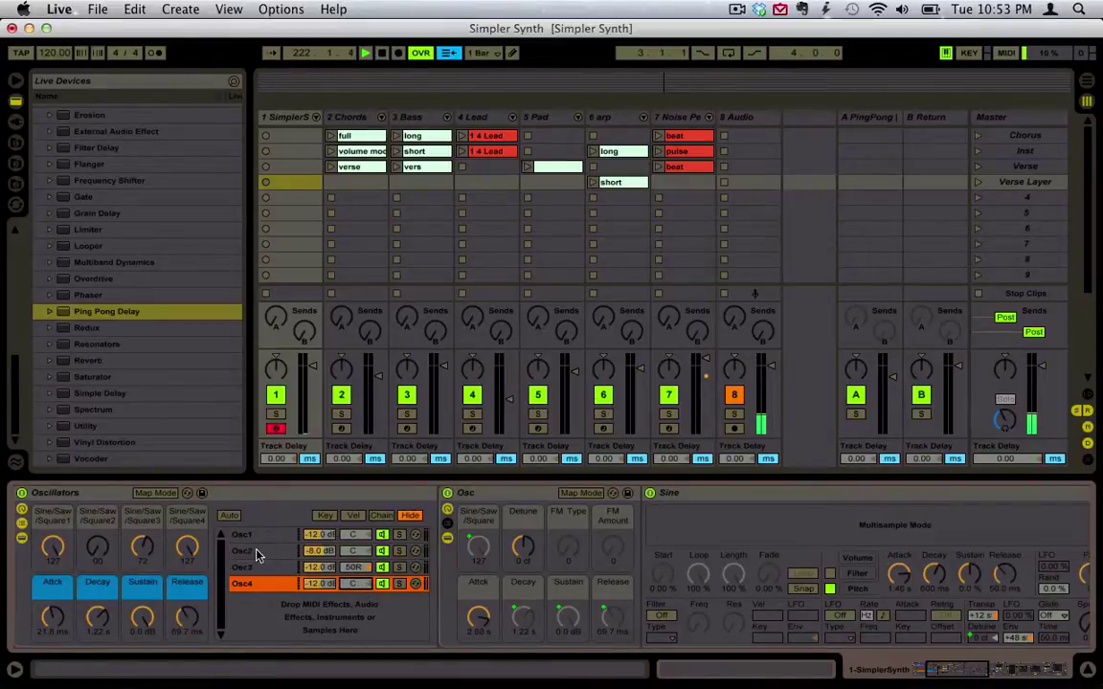
Pan the Osc2 chain to 50R and the Osc3 chain to 50L
{"action": "left_click", "coordinate": [257, 553]}
{"action": "left_click", "coordinate": [354, 567]}
{"action": "left_click_drag", "start_coordinate": [353, 572], "coordinate": [355, 661]}
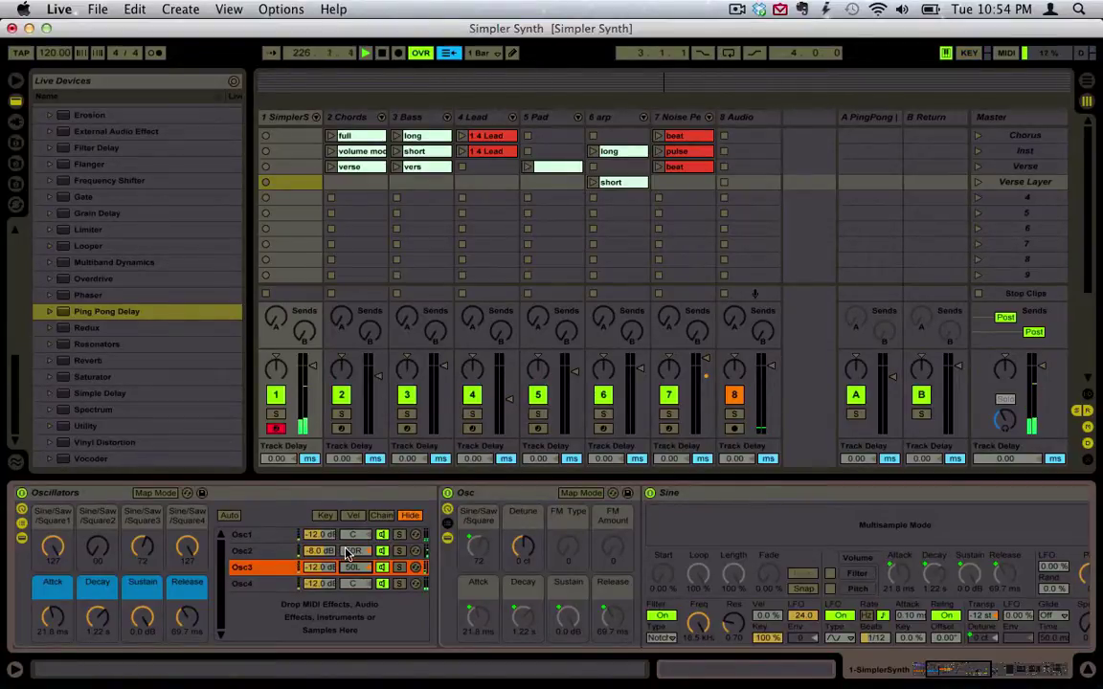
Hide the Oscillators rack's chains and review the SimplerSynth macros and the Chorus, Reverb, Simple Delay and Auto Filter effects
{"action": "scroll", "coordinate": [305, 553], "scroll_direction": "left", "scroll_amount": 4}
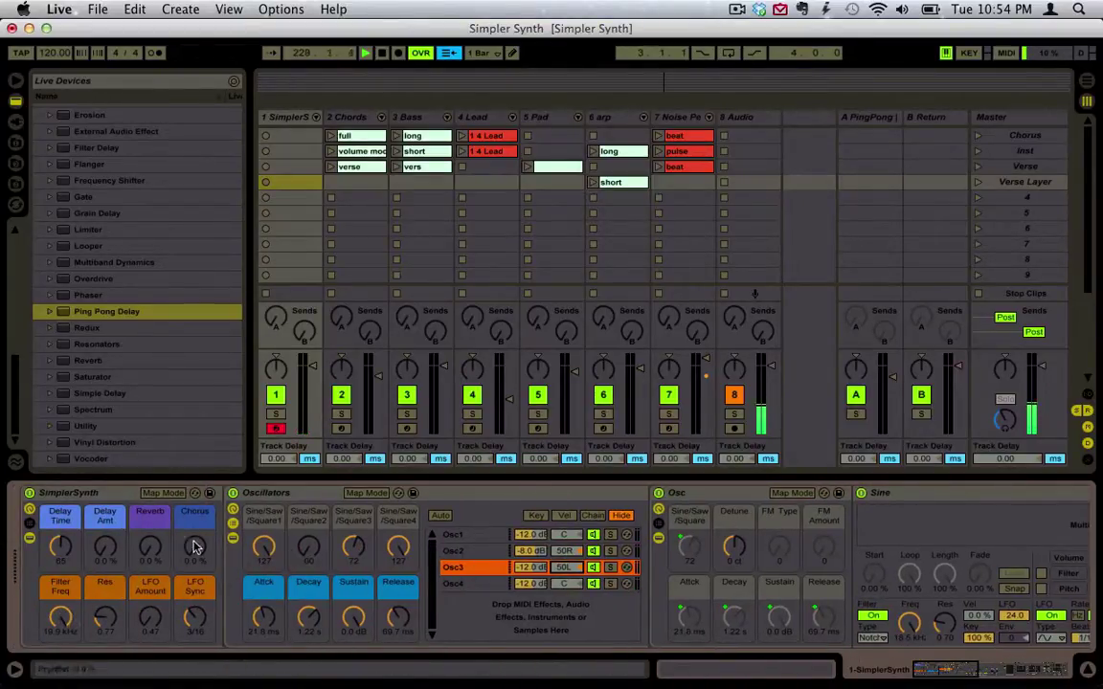
{"action": "left_click", "coordinate": [232, 529]}
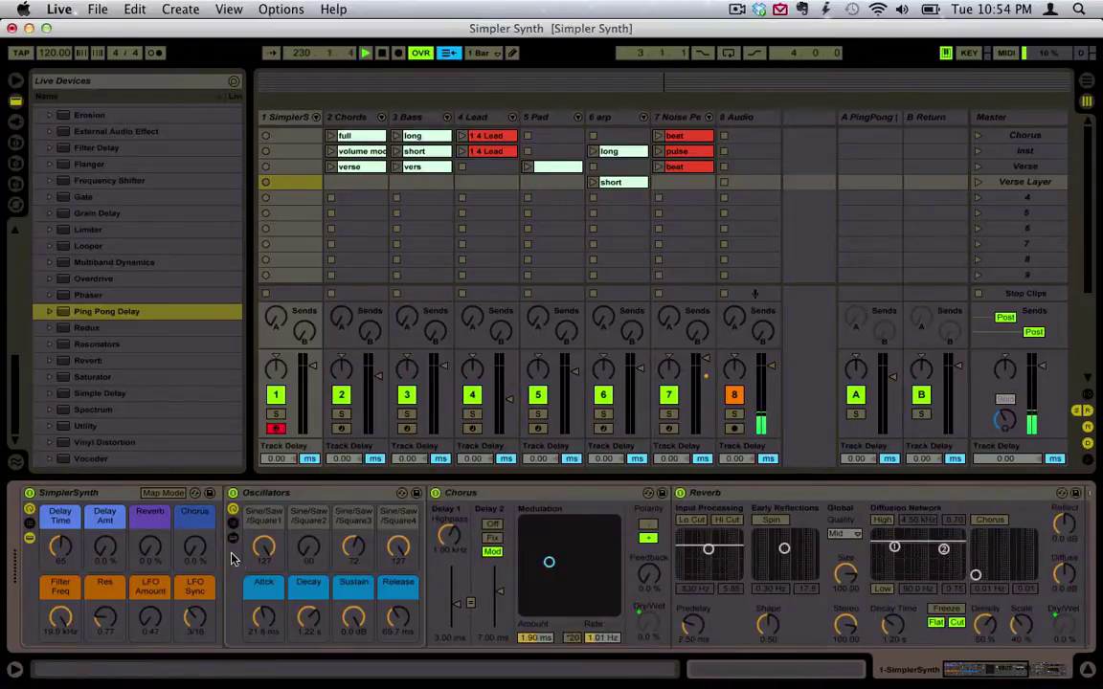
{"action": "mouse_move", "coordinate": [61, 617]}
{"action": "left_mouse_down"}
{"action": "mouse_move", "coordinate": [62, 657]}
{"action": "mouse_move", "coordinate": [59, 608]}
{"action": "left_mouse_up"}
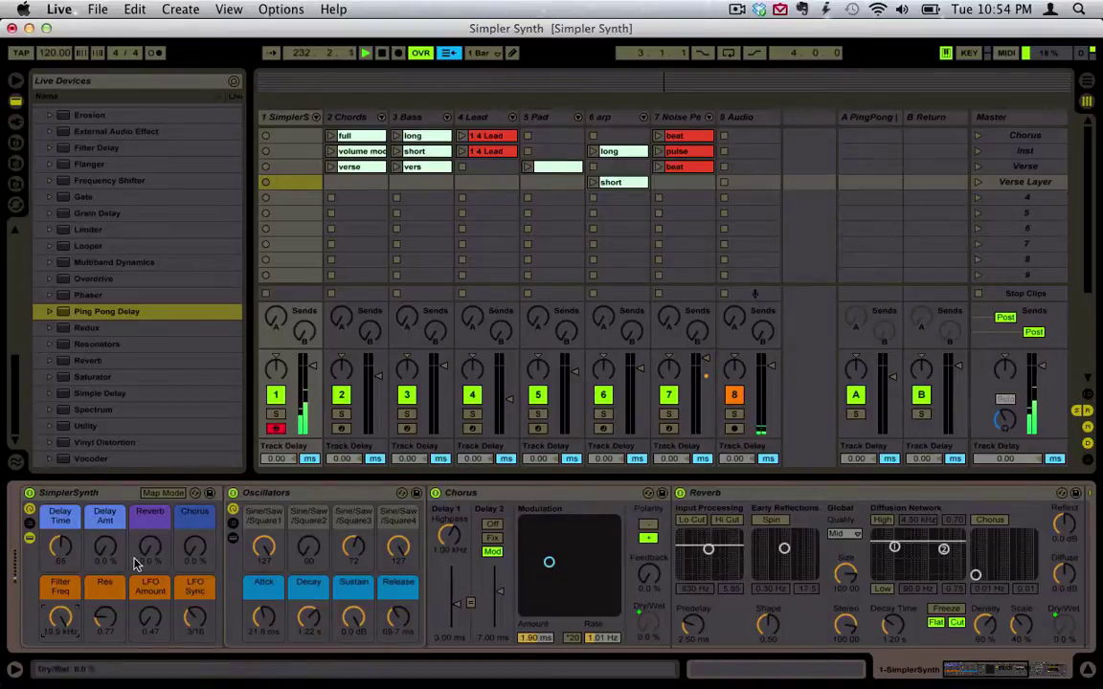
{"action": "scroll", "coordinate": [107, 583], "scroll_direction": "right", "scroll_amount": 10}
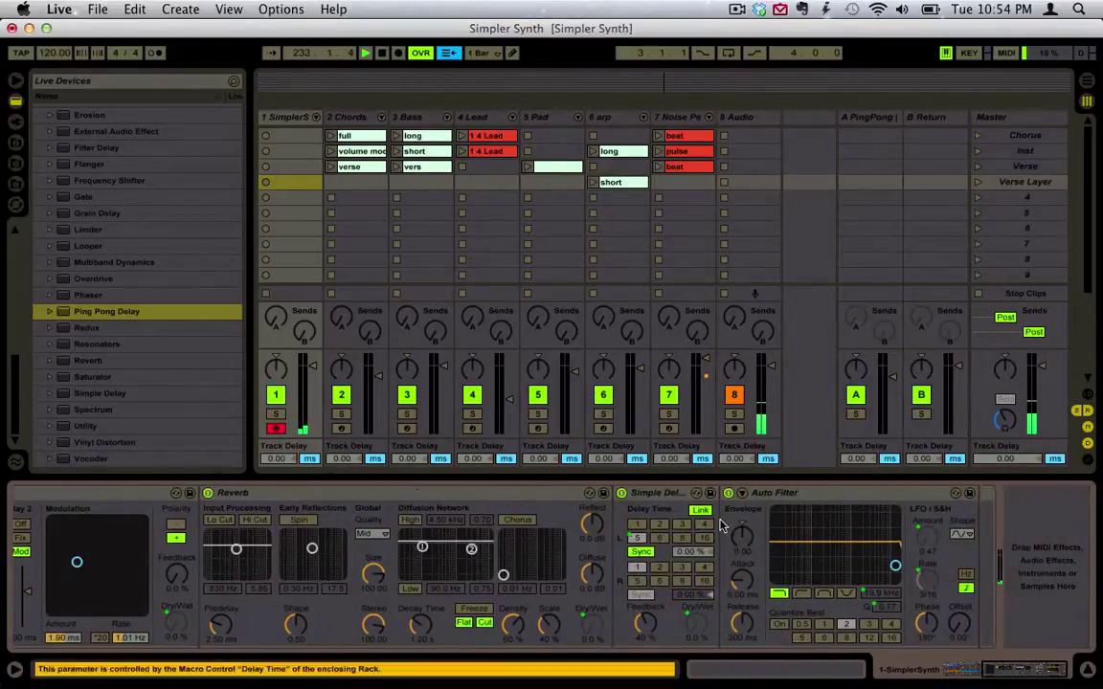
Set the SimplerSynth macros to Filter Freq 3.93 kHz, Res 1.30, LFO Amount 16.8, LFO Sync 3/8, Chorus 39%, Reverb 44% and Delay Amt 35%
{"action": "scroll", "coordinate": [107, 584], "scroll_direction": "left", "scroll_amount": 10}
{"action": "left_click_drag", "start_coordinate": [114, 622], "coordinate": [70, 646]}
{"action": "left_click_drag", "start_coordinate": [153, 622], "coordinate": [196, 614]}
{"action": "left_click_drag", "start_coordinate": [194, 558], "coordinate": [151, 517]}
{"action": "left_click_drag", "start_coordinate": [96, 555], "coordinate": [95, 534]}
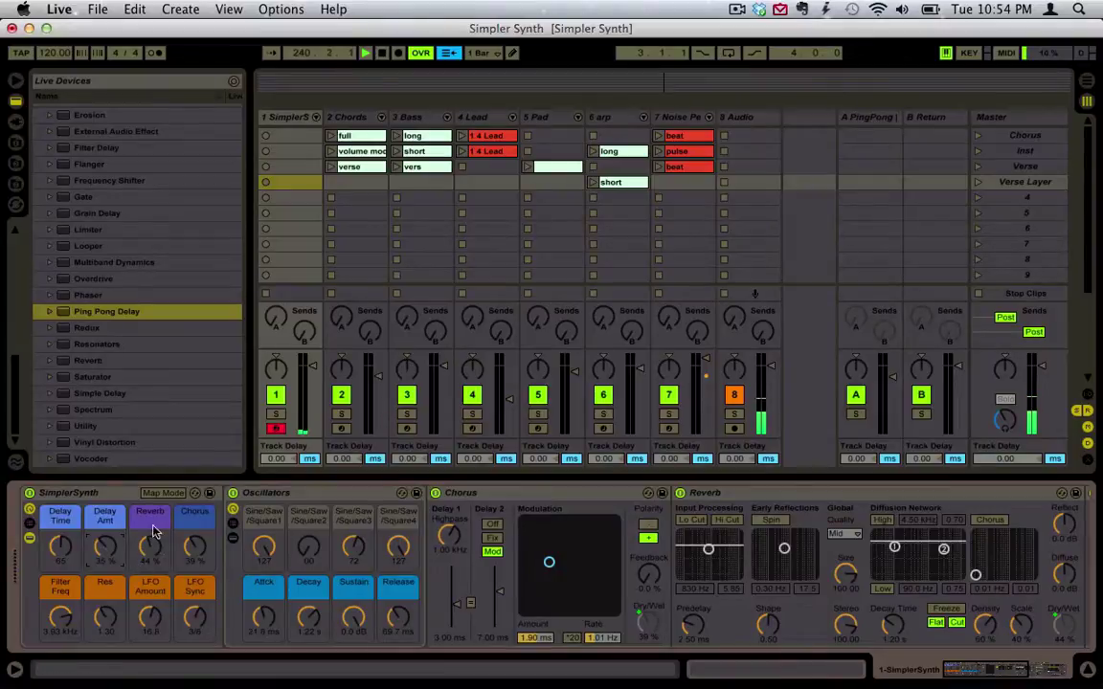
Select the Oscillators rack and show the chain lists of both the SimplerSynth and Oscillators racks
{"action": "left_click", "coordinate": [101, 494]}
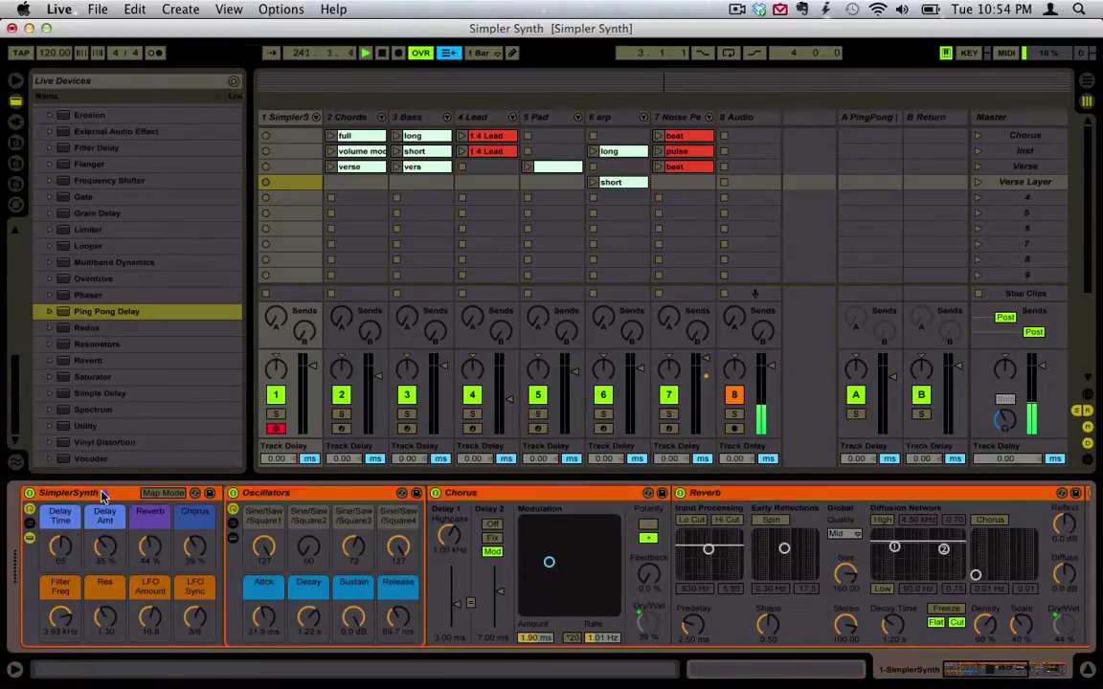
{"action": "left_click", "coordinate": [287, 492]}
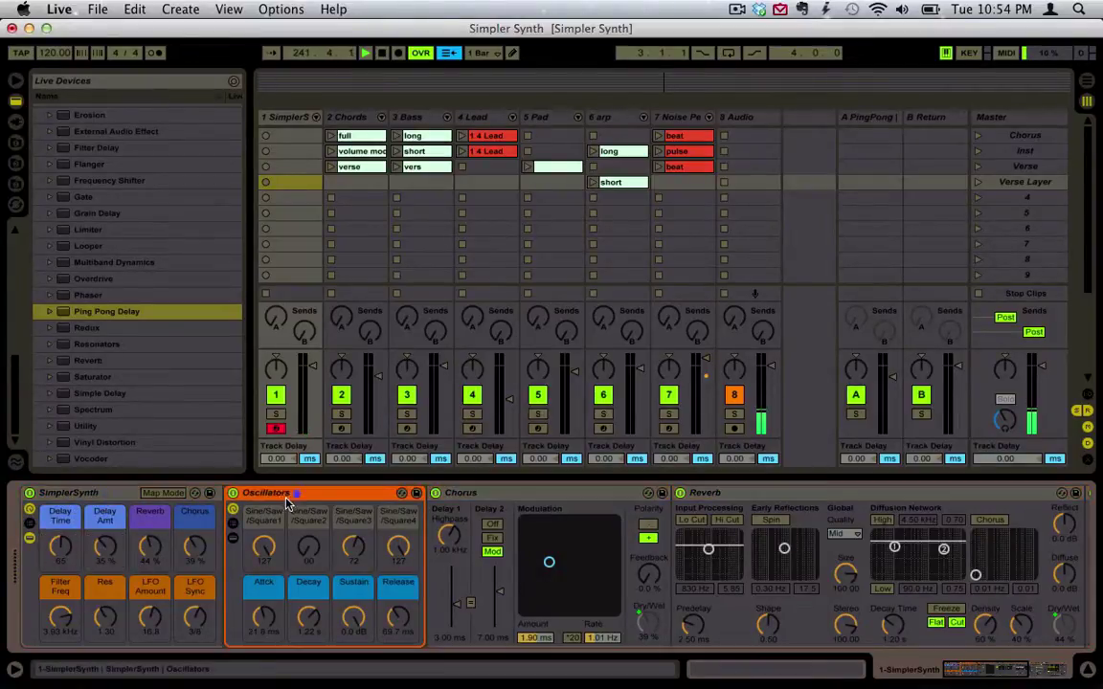
{"action": "left_click", "coordinate": [30, 524]}
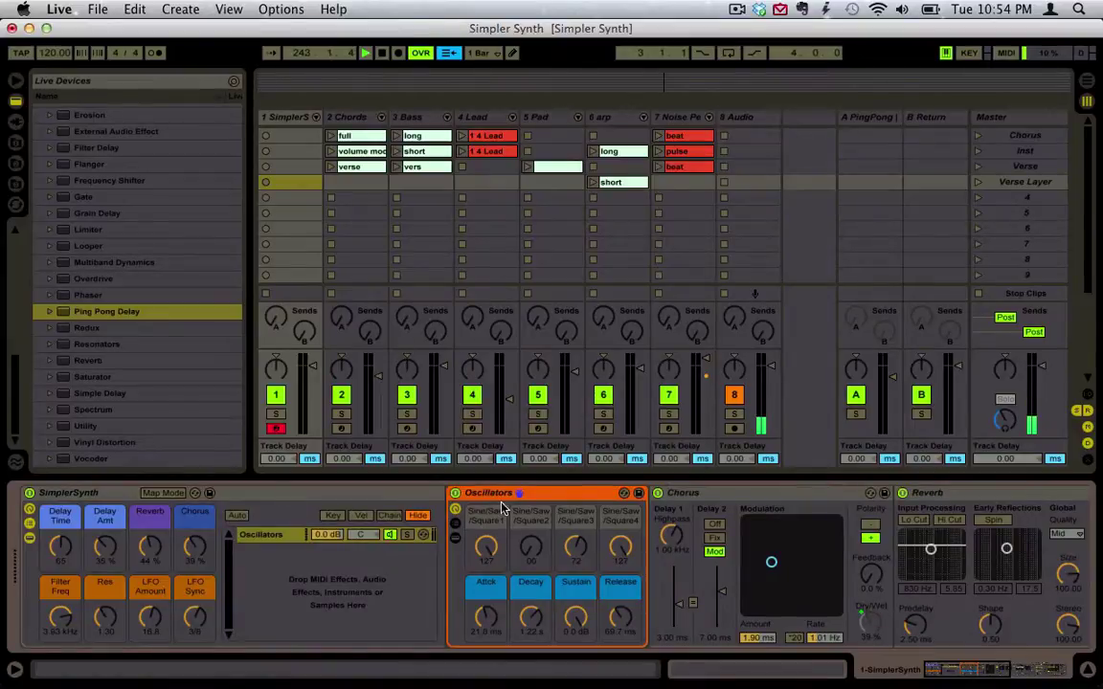
{"action": "left_click", "coordinate": [455, 523]}
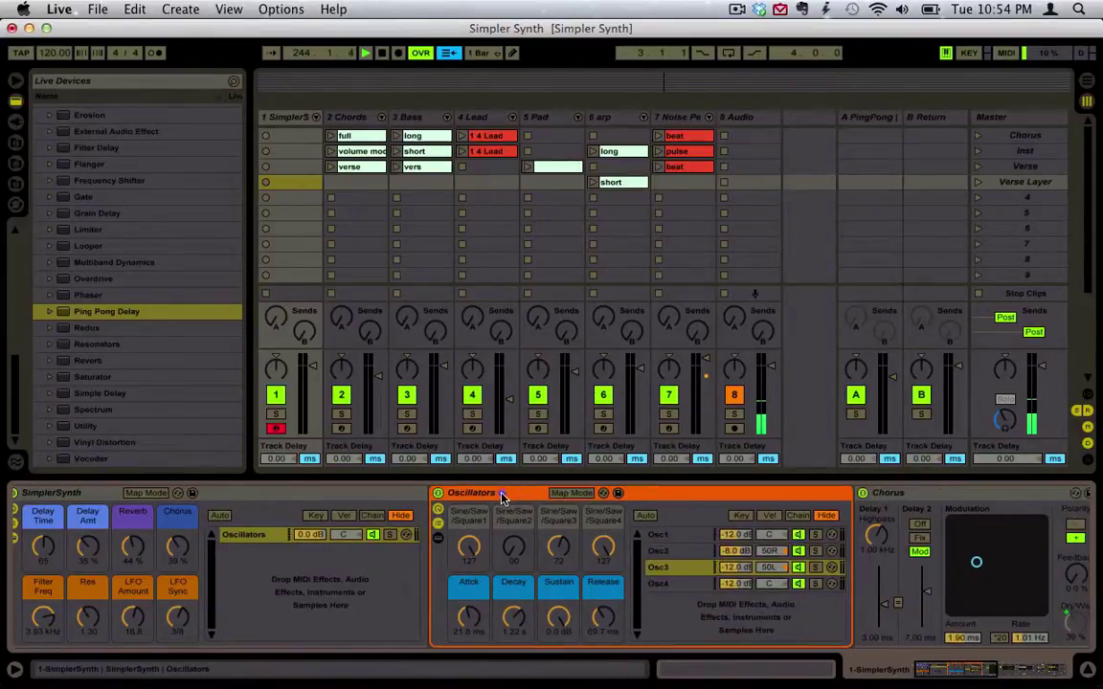
{"action": "right_click", "coordinate": [493, 497]}
{"action": "left_click", "coordinate": [476, 497]}
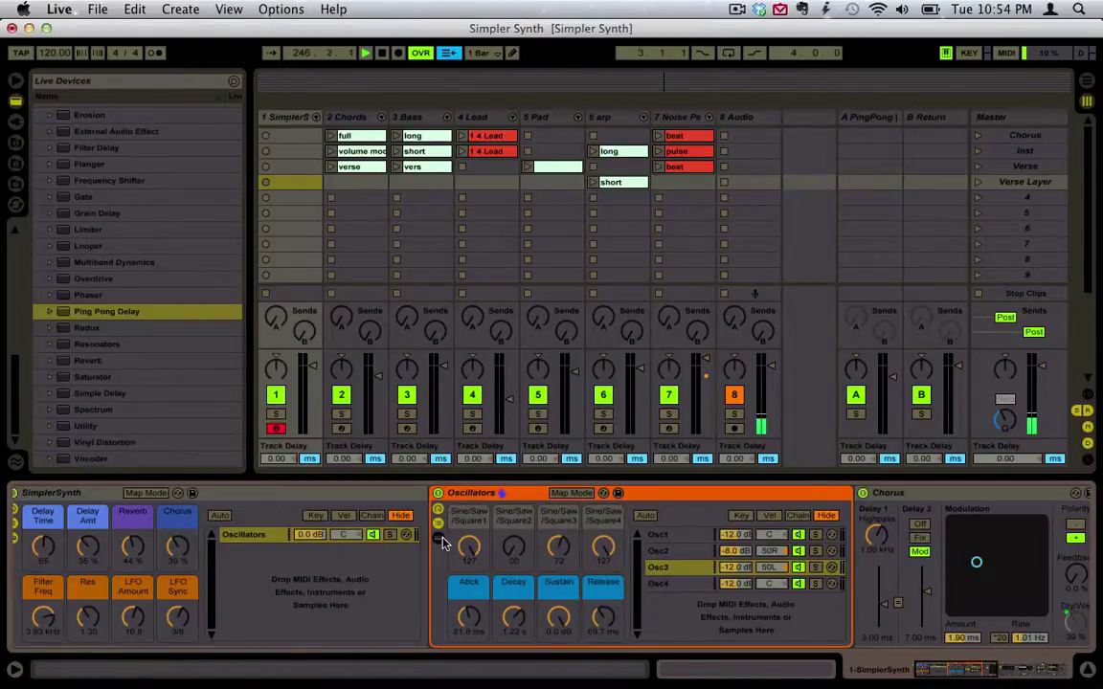
{"action": "left_click", "coordinate": [90, 316]}
{"action": "scroll", "coordinate": [91, 317], "scroll_direction": "up", "scroll_amount": 12}
{"action": "scroll", "coordinate": [107, 337], "scroll_direction": "down", "scroll_amount": 12}
{"action": "scroll", "coordinate": [277, 436], "scroll_direction": "down", "scroll_amount": 10}
{"action": "left_click", "coordinate": [286, 448]}
{"action": "left_click_drag", "start_coordinate": [278, 574], "coordinate": [190, 579]}
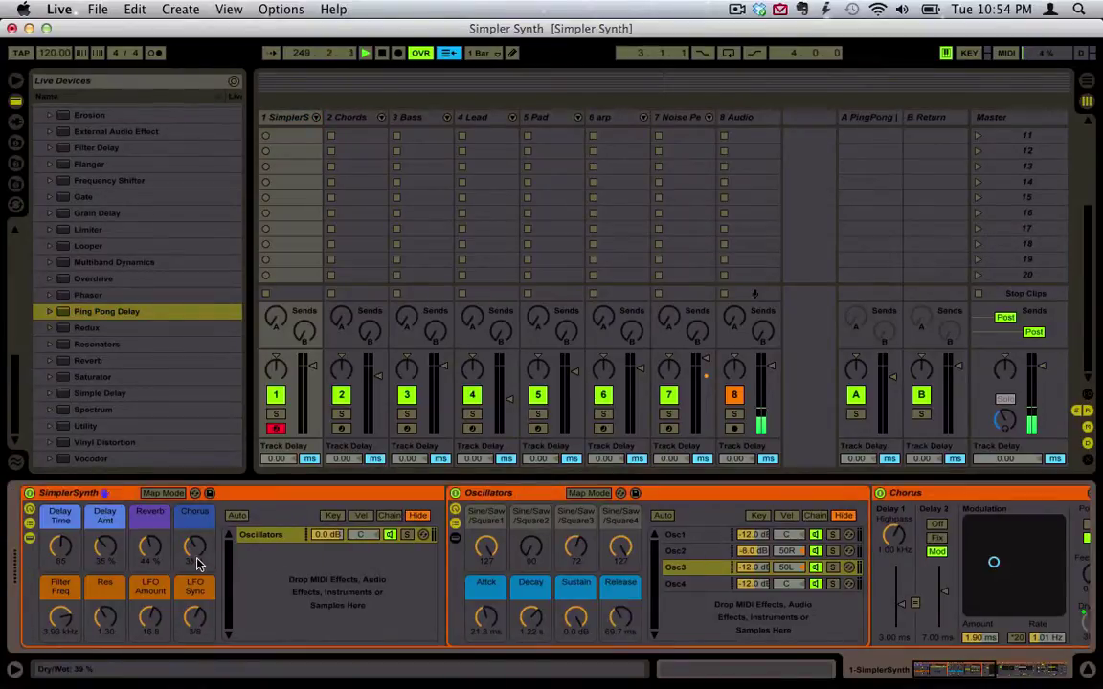
{"action": "left_click", "coordinate": [312, 316]}
{"action": "scroll", "coordinate": [387, 198], "scroll_direction": "up", "scroll_amount": 10}
{"action": "left_click_drag", "start_coordinate": [385, 96], "coordinate": [293, 119]}
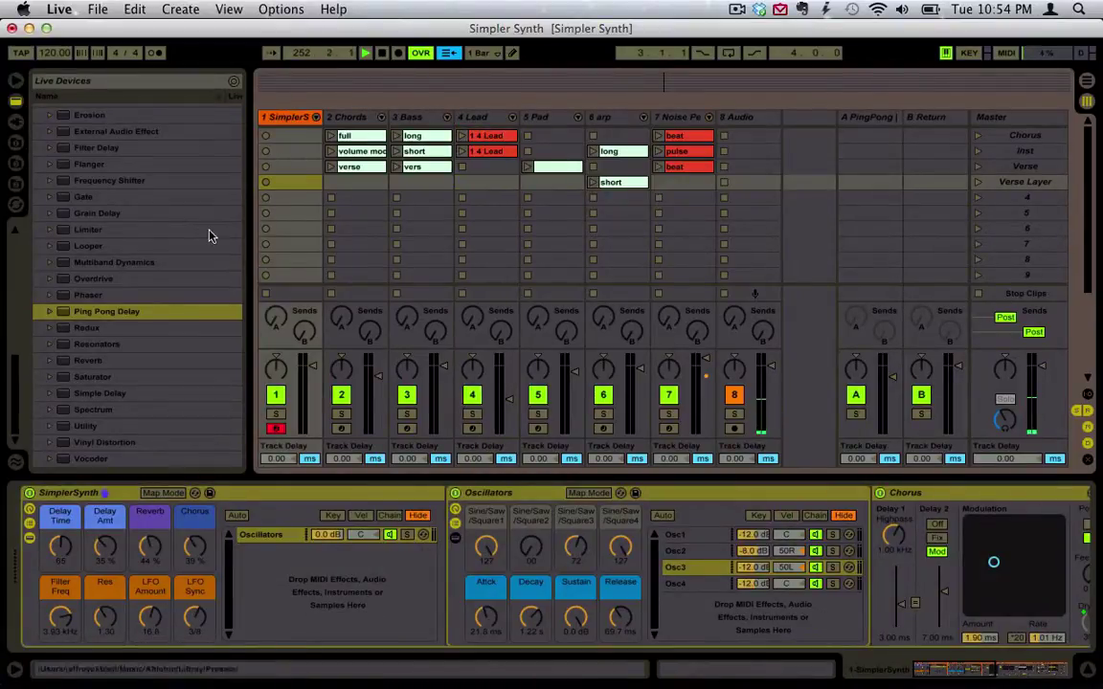
Save the SimplerSynth rack as an Instrument Rack preset named SimplerSynth in the device library
{"action": "left_click", "coordinate": [103, 492]}
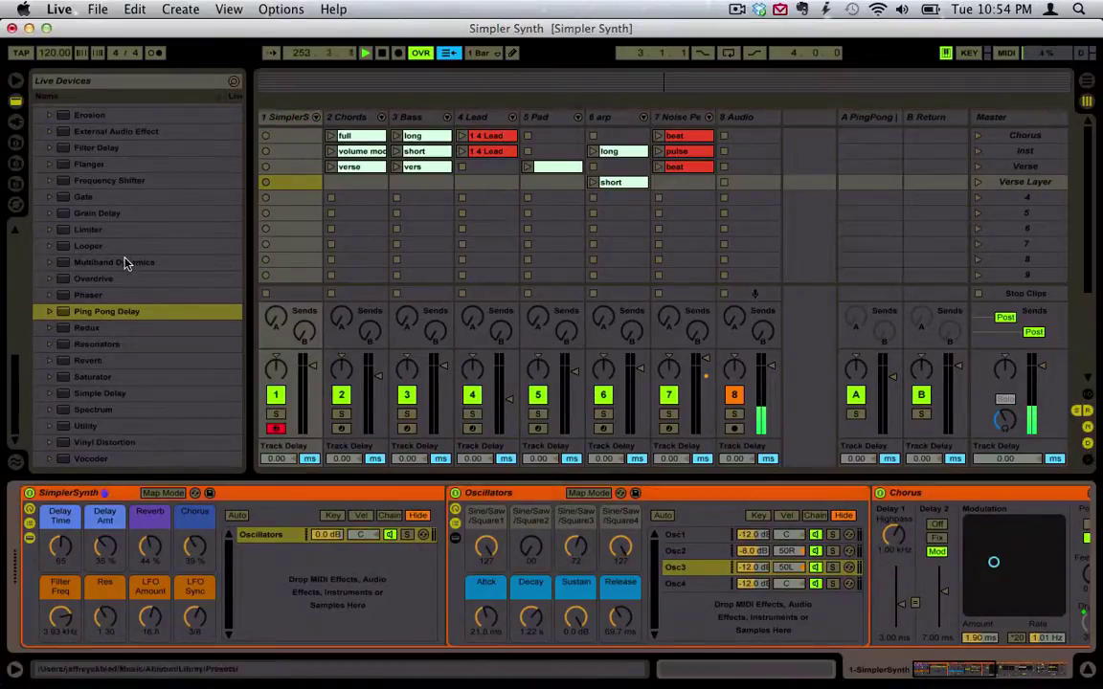
{"action": "left_click_drag", "start_coordinate": [227, 431], "coordinate": [115, 492]}
{"action": "left_click", "coordinate": [116, 315]}
{"action": "scroll", "coordinate": [115, 323], "scroll_direction": "up", "scroll_amount": 12}
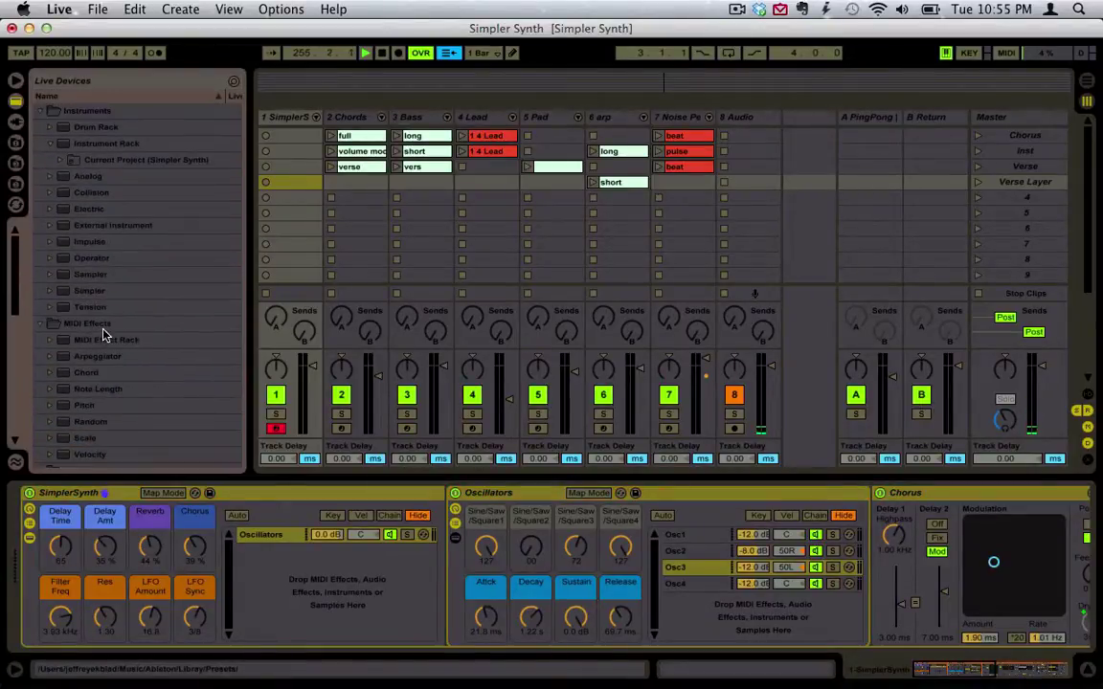
{"action": "left_click", "coordinate": [210, 492]}
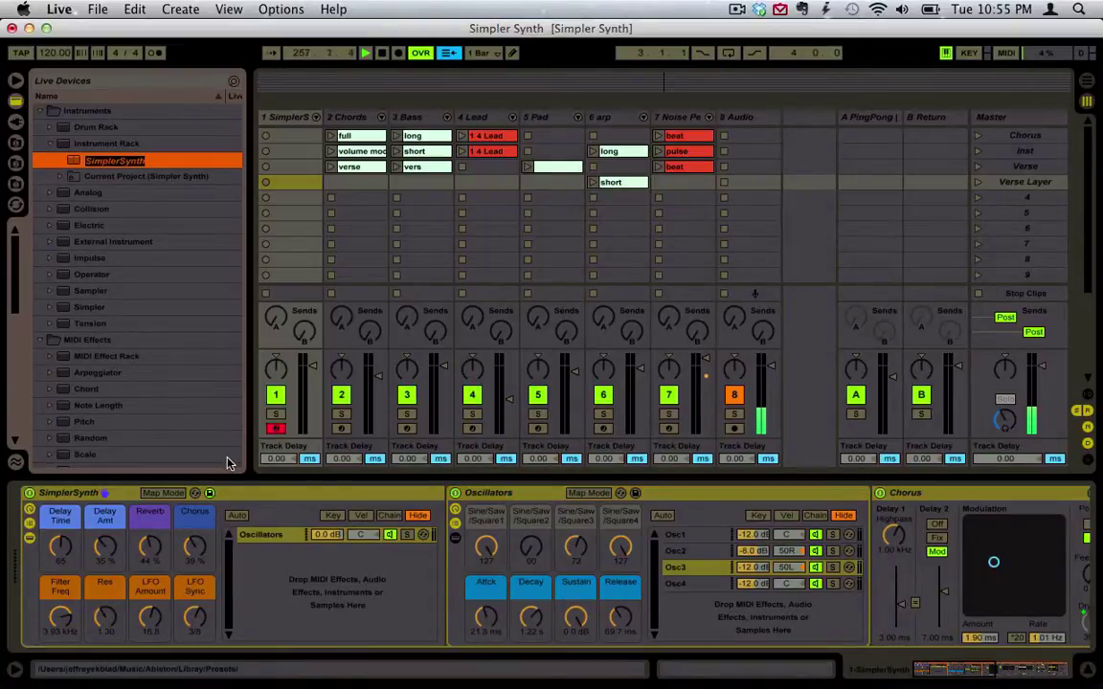
{"action": "key", "text": "Return"}
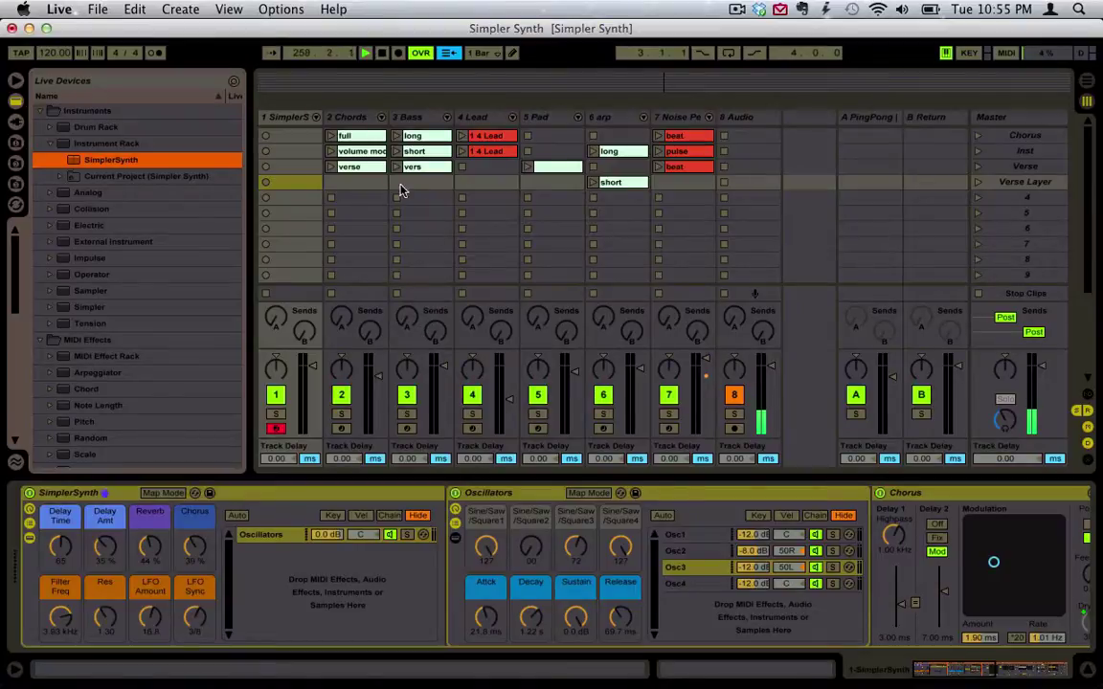
Launch the Chorus scene with the Chords and Audio tracks soloed, and select the SimplerSynth rack on the Chords track
{"action": "left_click", "coordinate": [359, 182]}
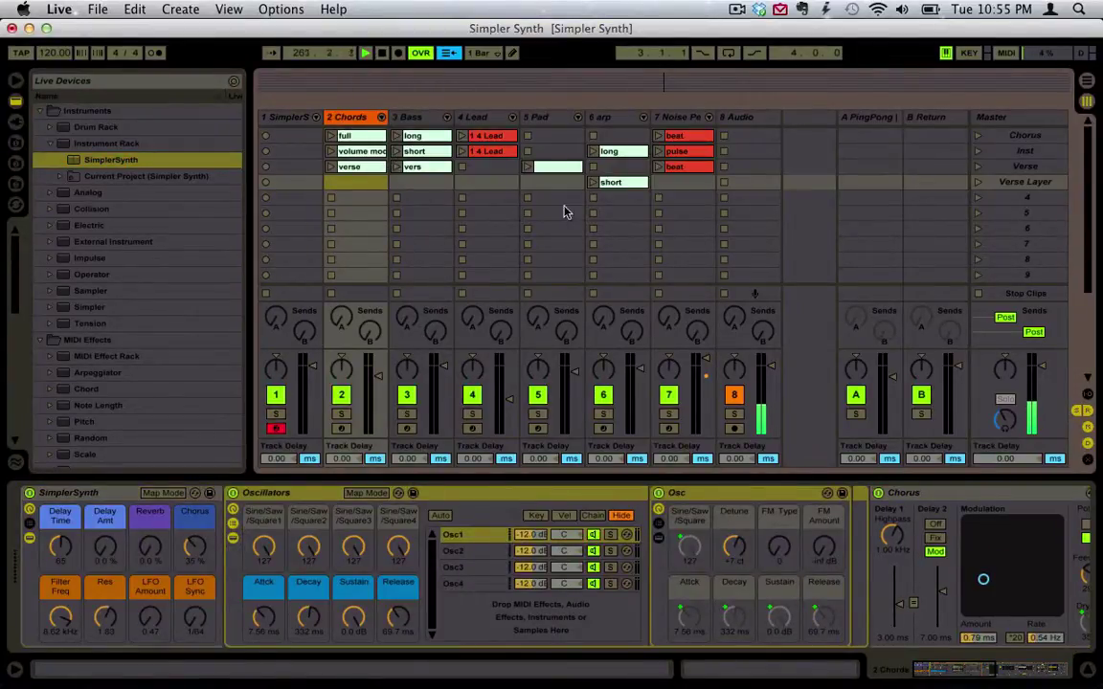
{"action": "left_click", "coordinate": [978, 137]}
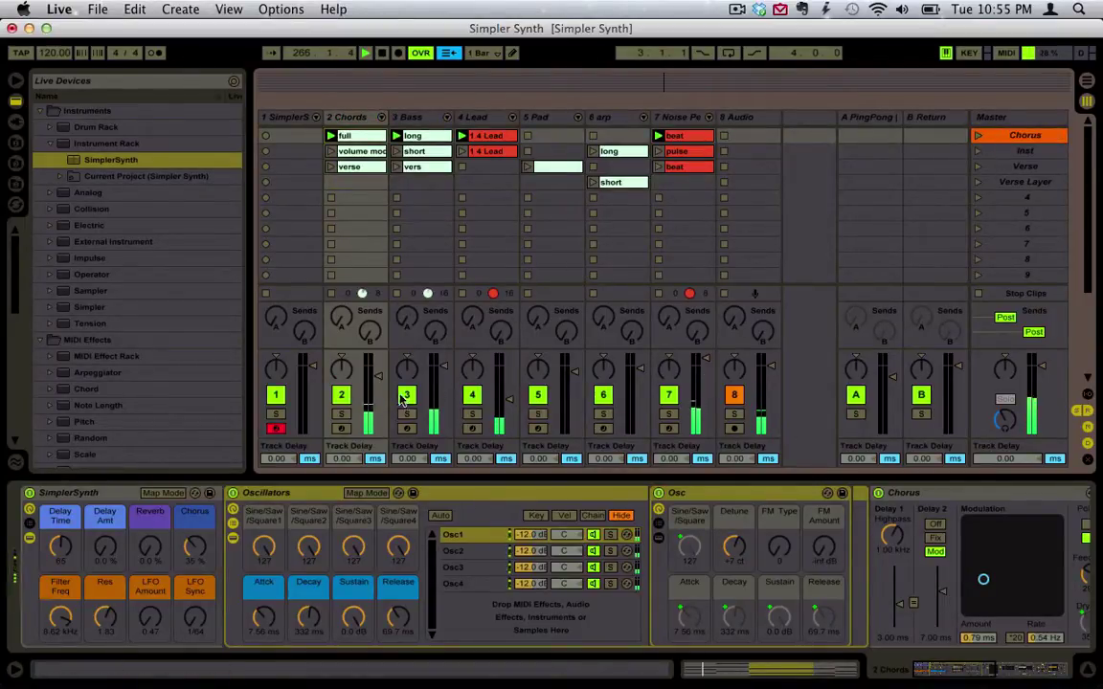
{"action": "left_click", "coordinate": [341, 414]}
{"action": "left_click", "coordinate": [362, 120]}
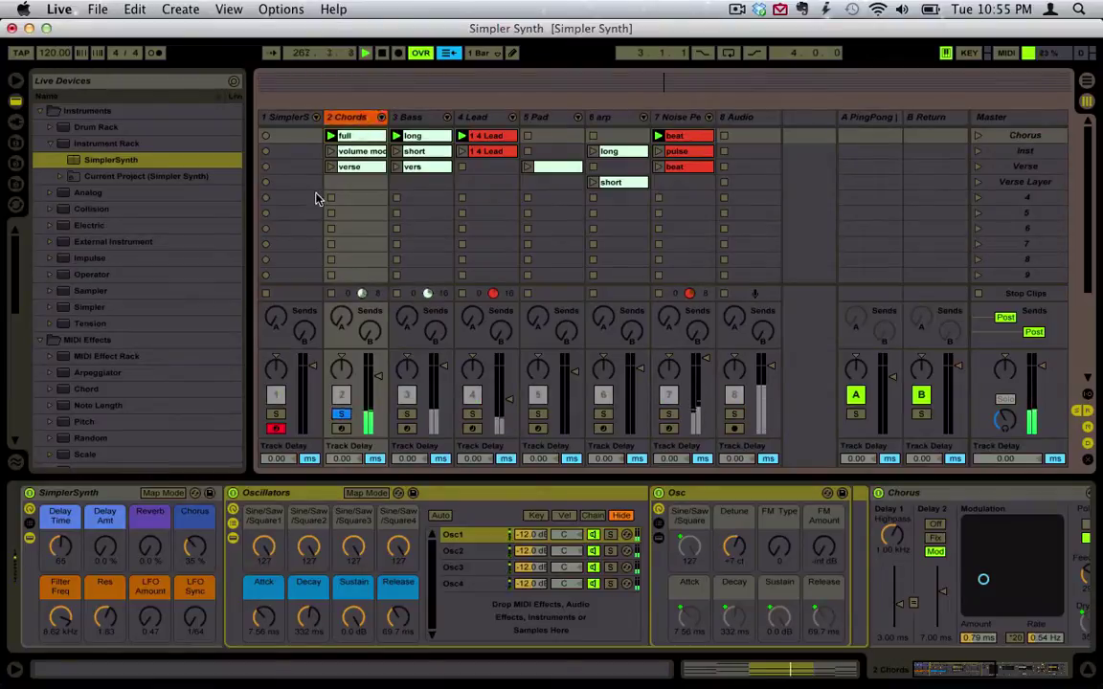
{"action": "left_click", "coordinate": [734, 415], "text": "super"}
{"action": "left_click", "coordinate": [126, 502]}
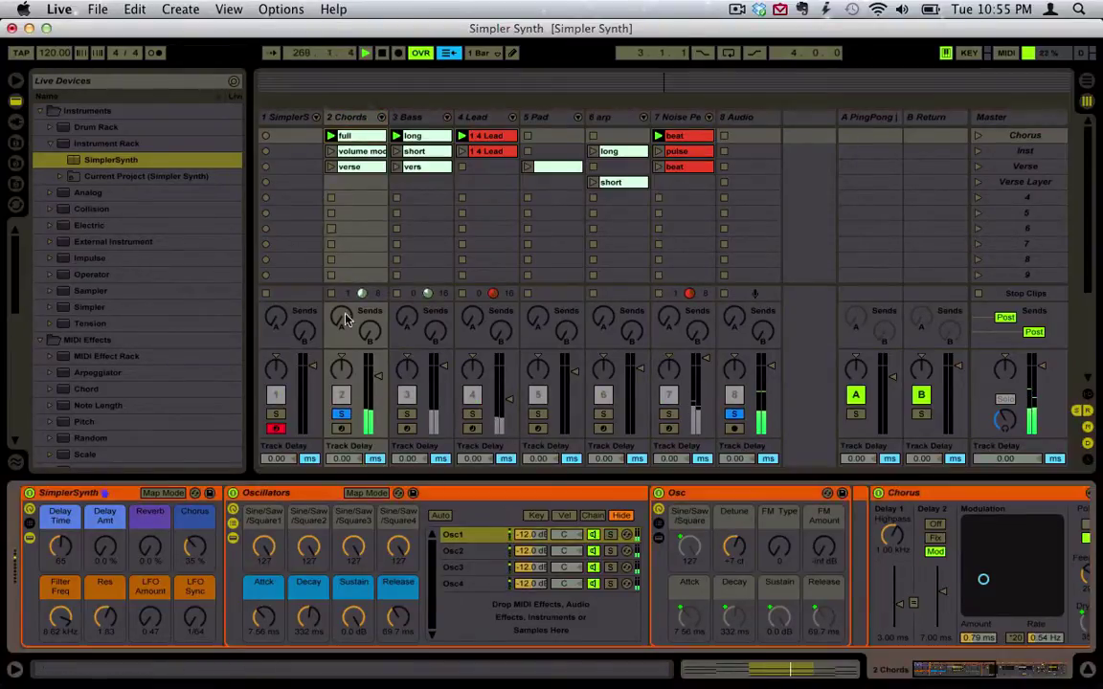
Examine the Osc1 to Osc4 chains and their Osc settings in the Chords track's Oscillators rack
{"action": "left_click", "coordinate": [452, 534]}
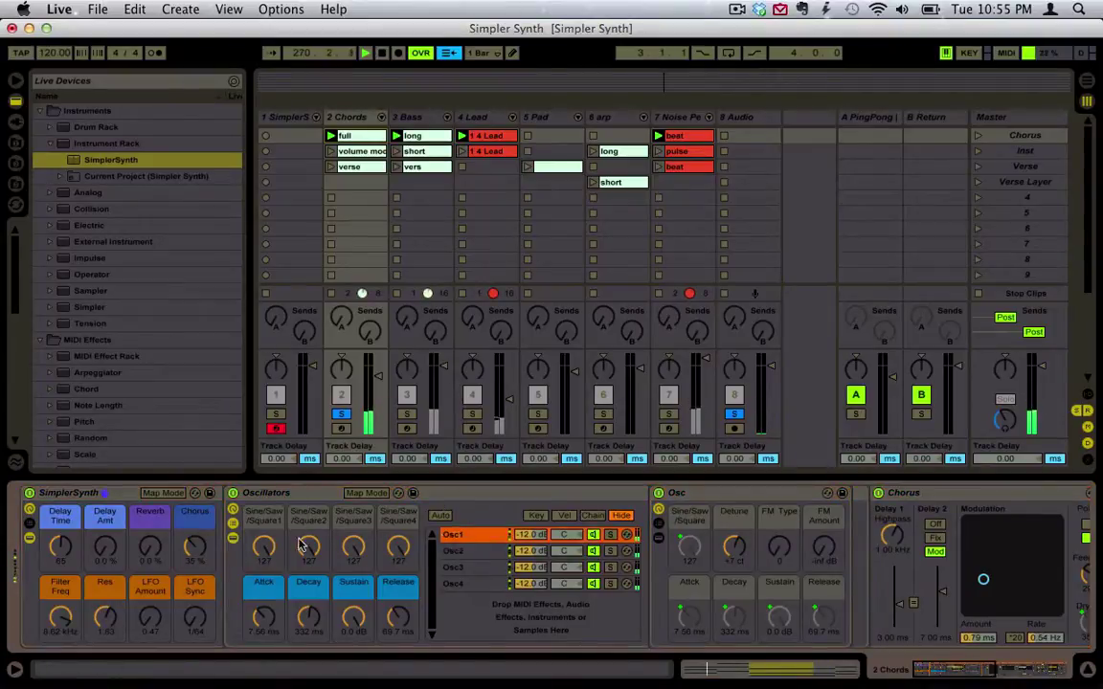
{"action": "left_click", "coordinate": [469, 552]}
{"action": "left_click", "coordinate": [483, 567]}
{"action": "left_click", "coordinate": [457, 583]}
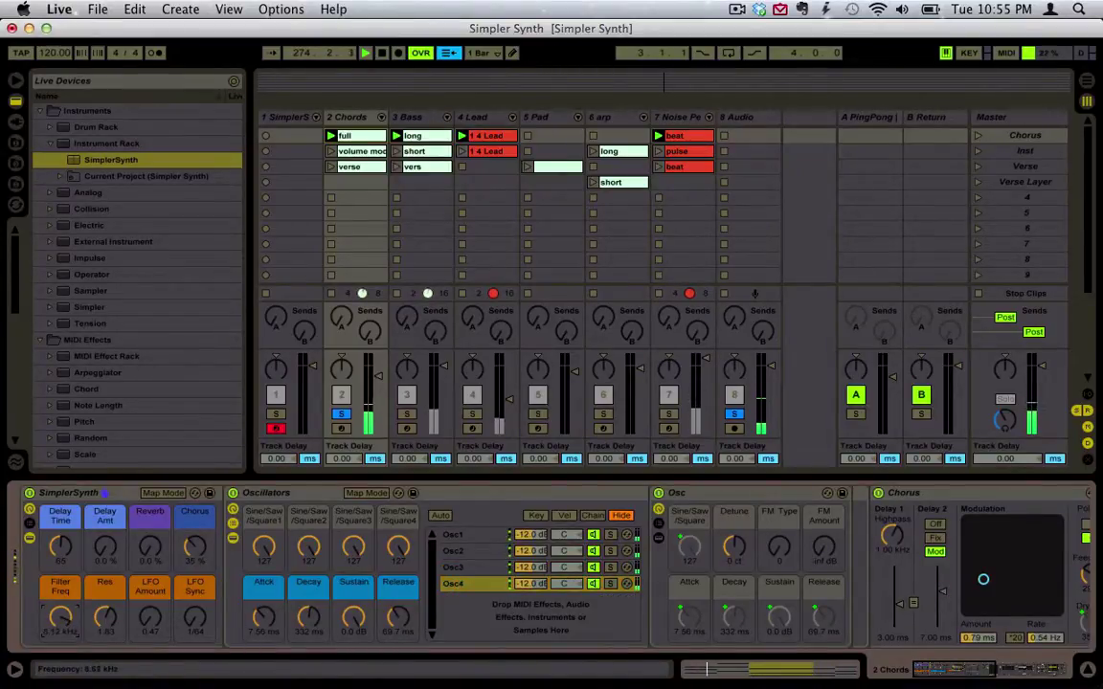
{"action": "scroll", "coordinate": [171, 622], "scroll_direction": "right", "scroll_amount": 5}
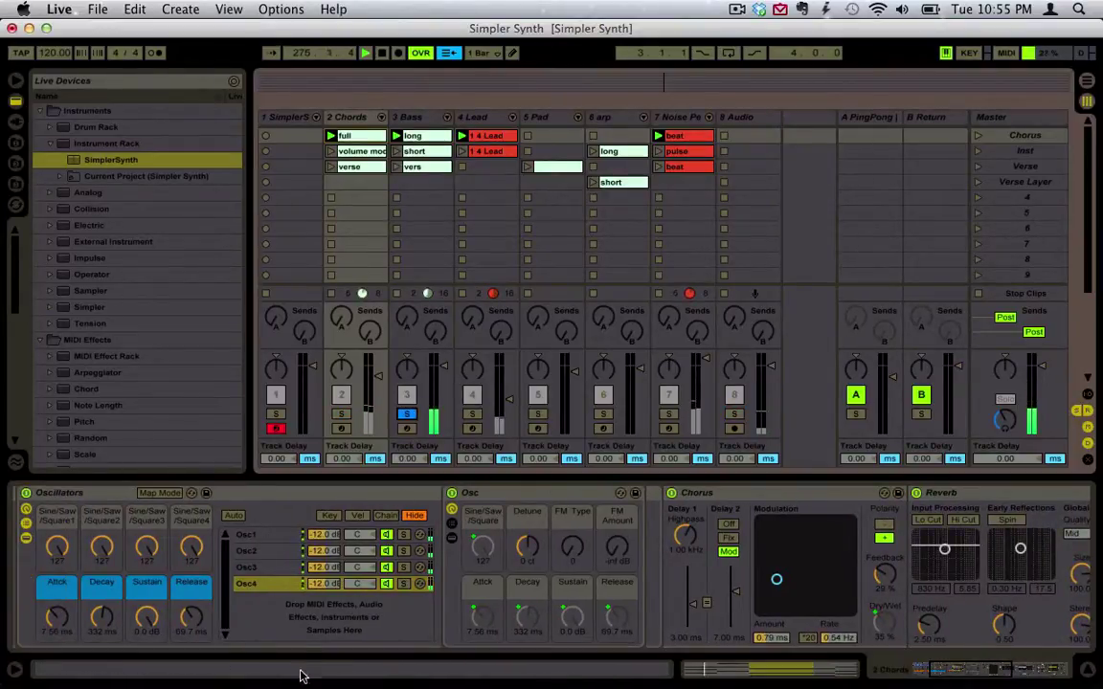
{"action": "left_click", "coordinate": [255, 536]}
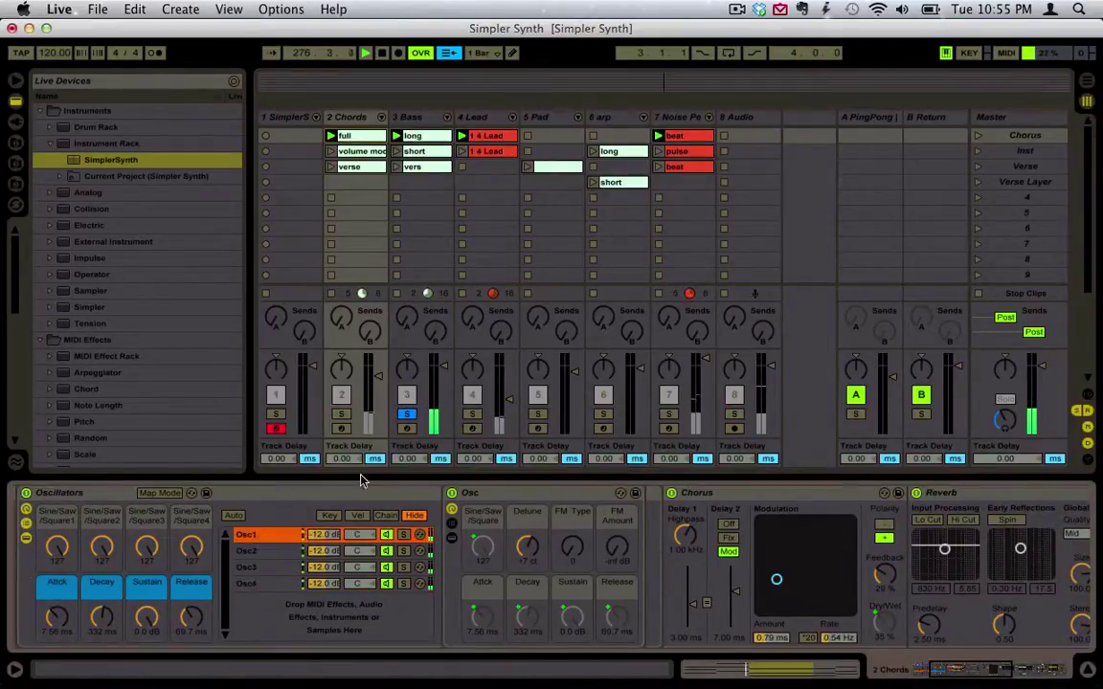
Solo the Bass and Audio tracks and turn off the Osc1 and Osc3 chains in the Bass track's Oscillators rack
{"action": "left_click", "coordinate": [732, 416]}
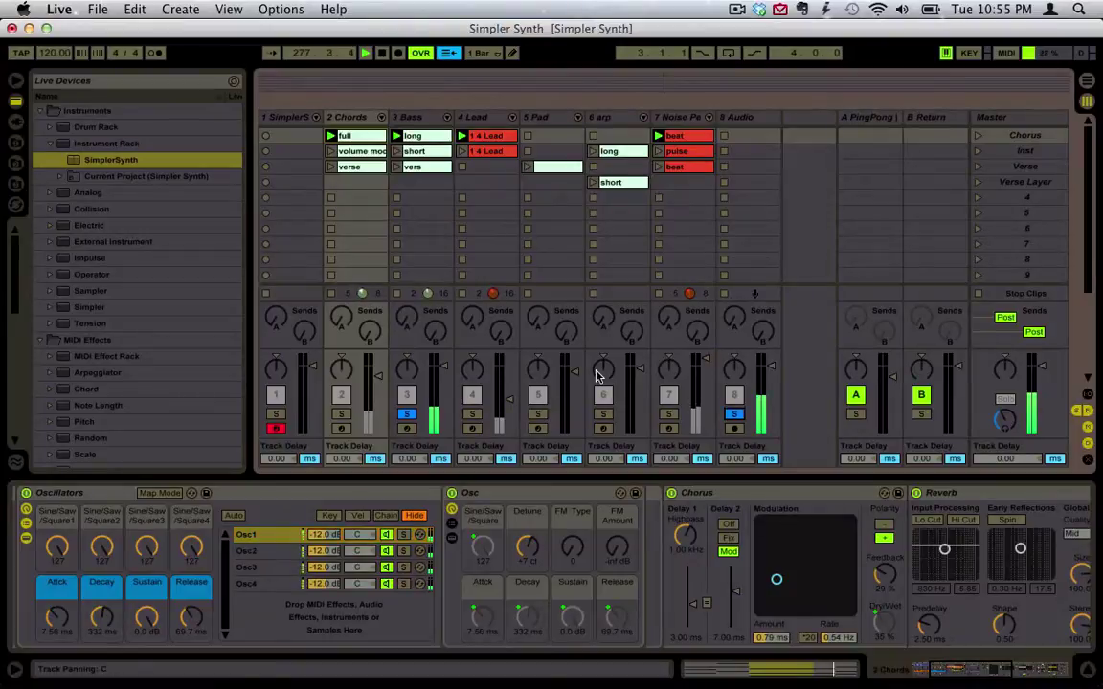
{"action": "left_click", "coordinate": [409, 117]}
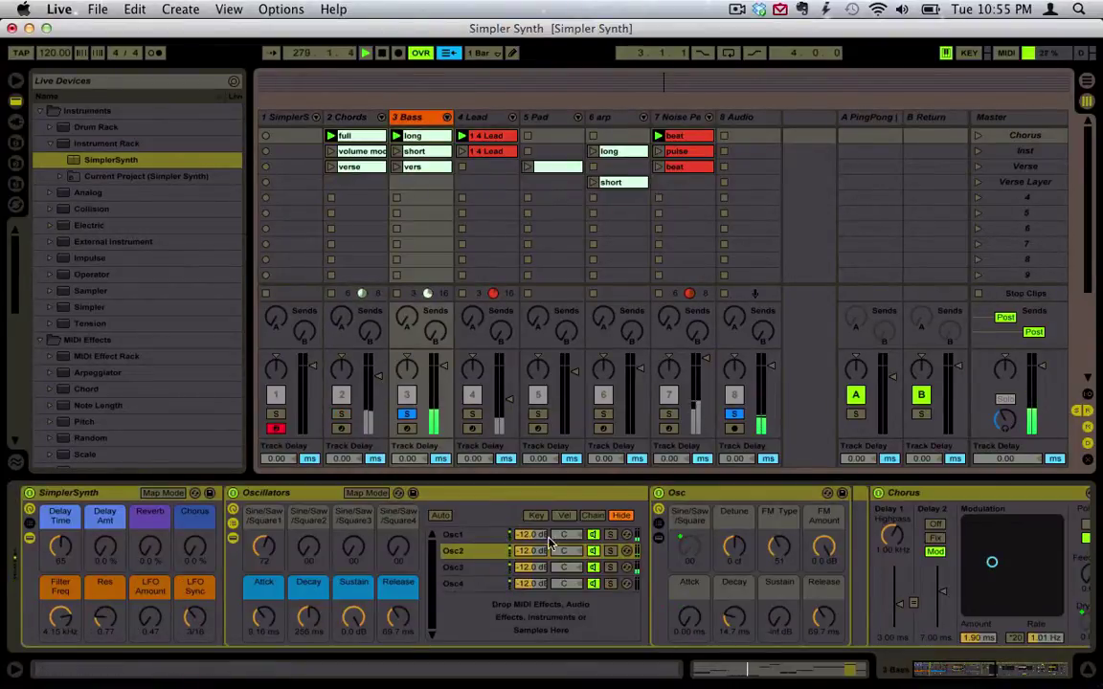
{"action": "left_click", "coordinate": [594, 535]}
{"action": "left_click", "coordinate": [593, 568]}
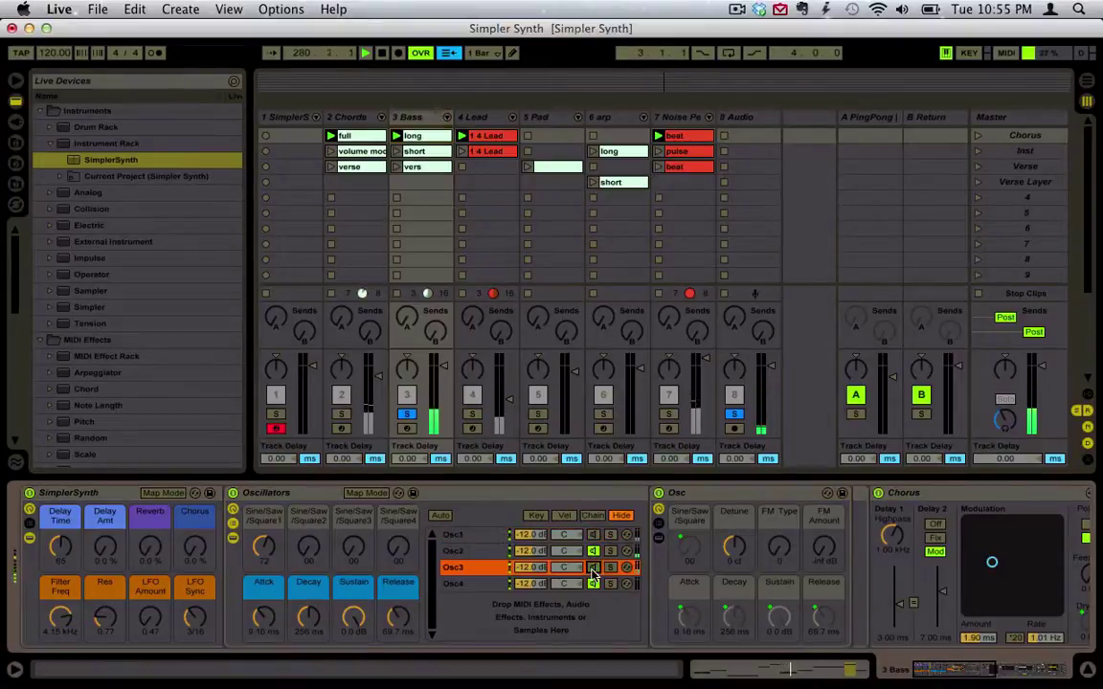
Turn the FM Amount of the Bass track's Osc2 chain down to -inf dB and back up to 0.0 dB
{"action": "left_click", "coordinate": [476, 555]}
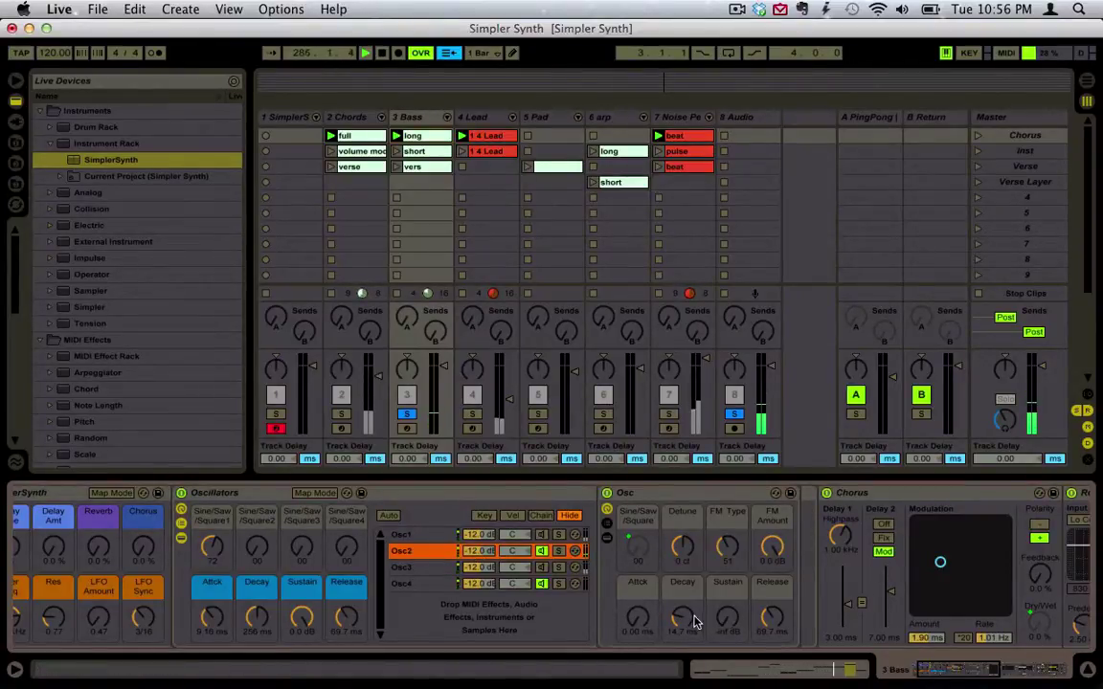
{"action": "scroll", "coordinate": [693, 622], "scroll_direction": "right", "scroll_amount": 3}
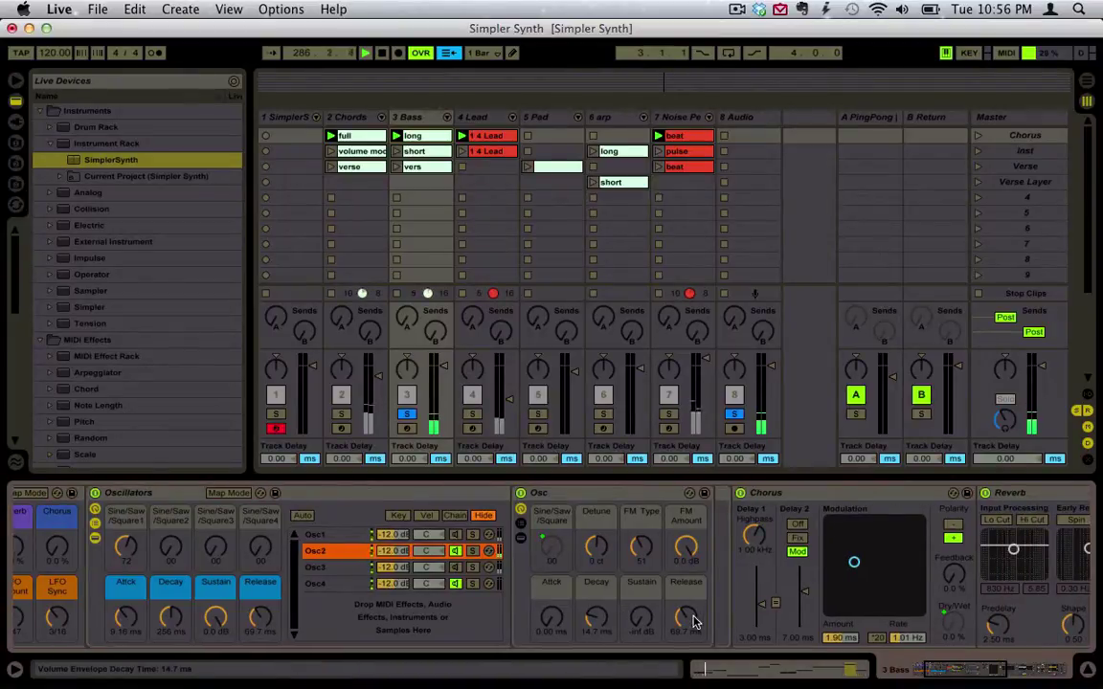
{"action": "scroll", "coordinate": [693, 623], "scroll_direction": "left", "scroll_amount": 1}
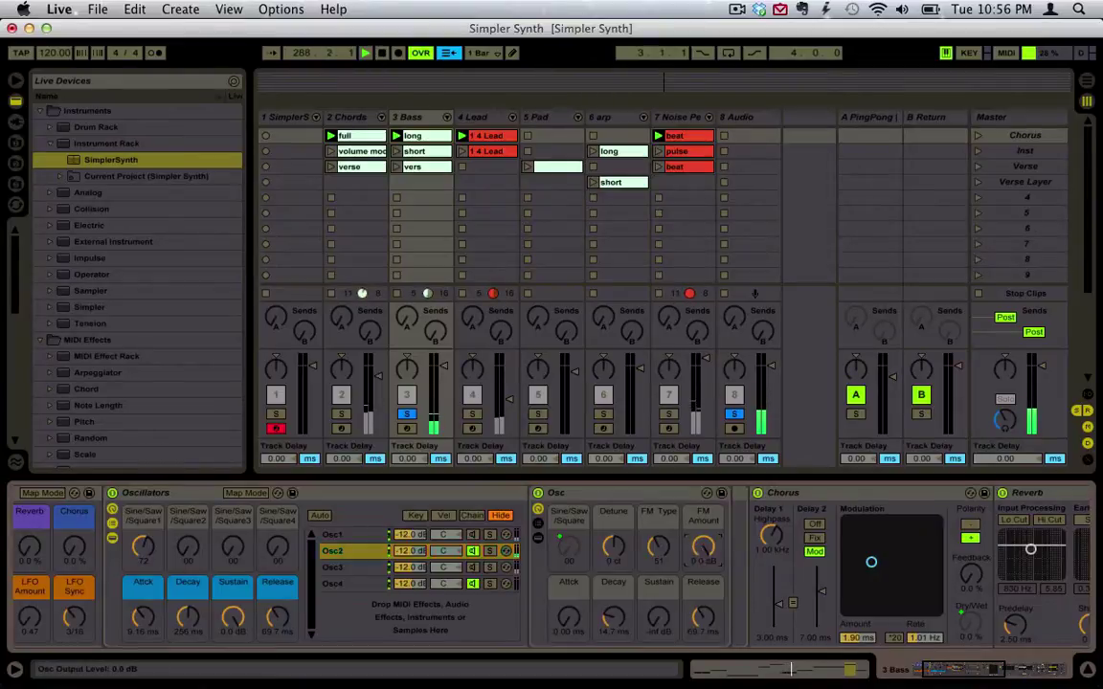
{"action": "left_click_drag", "start_coordinate": [703, 547], "coordinate": [703, 603]}
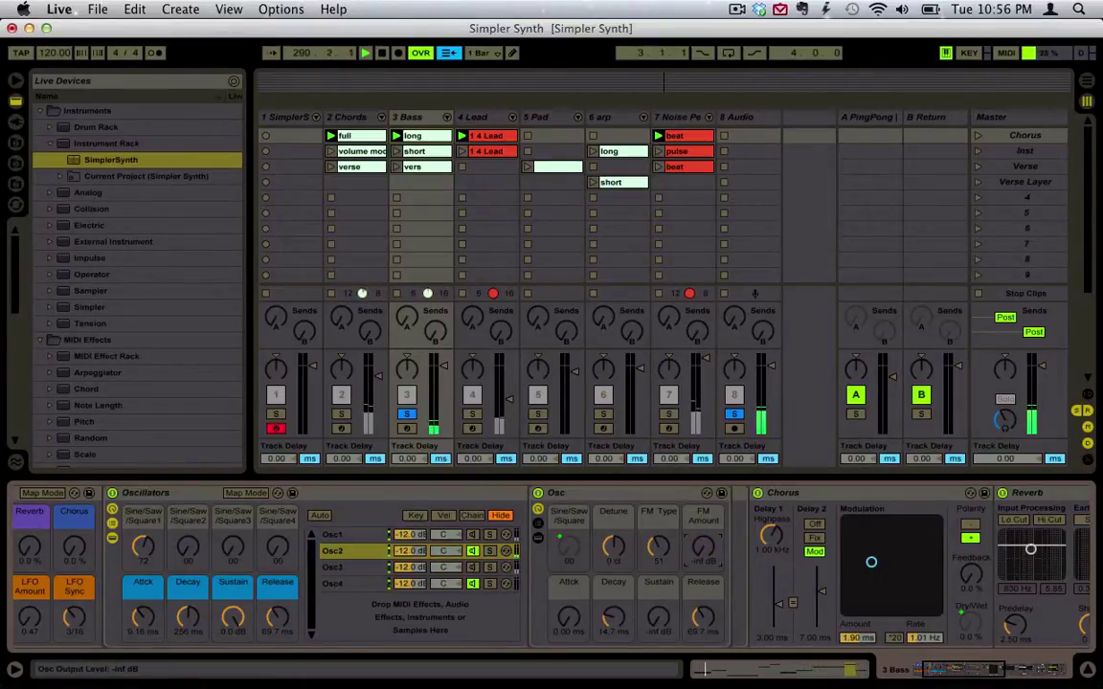
{"action": "left_click_drag", "start_coordinate": [702, 547], "coordinate": [703, 492]}
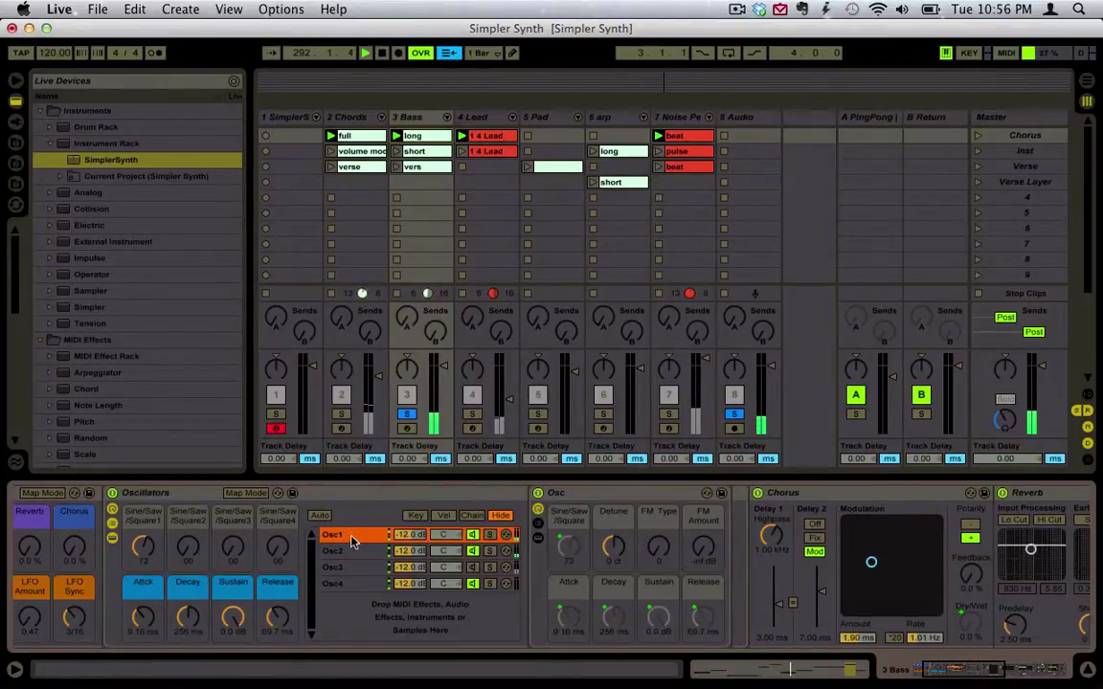
Reactivate the Osc1 and Osc3 chains in the Bass track's Oscillators rack, and solo the Lead and Audio tracks
{"action": "left_click", "coordinate": [332, 568]}
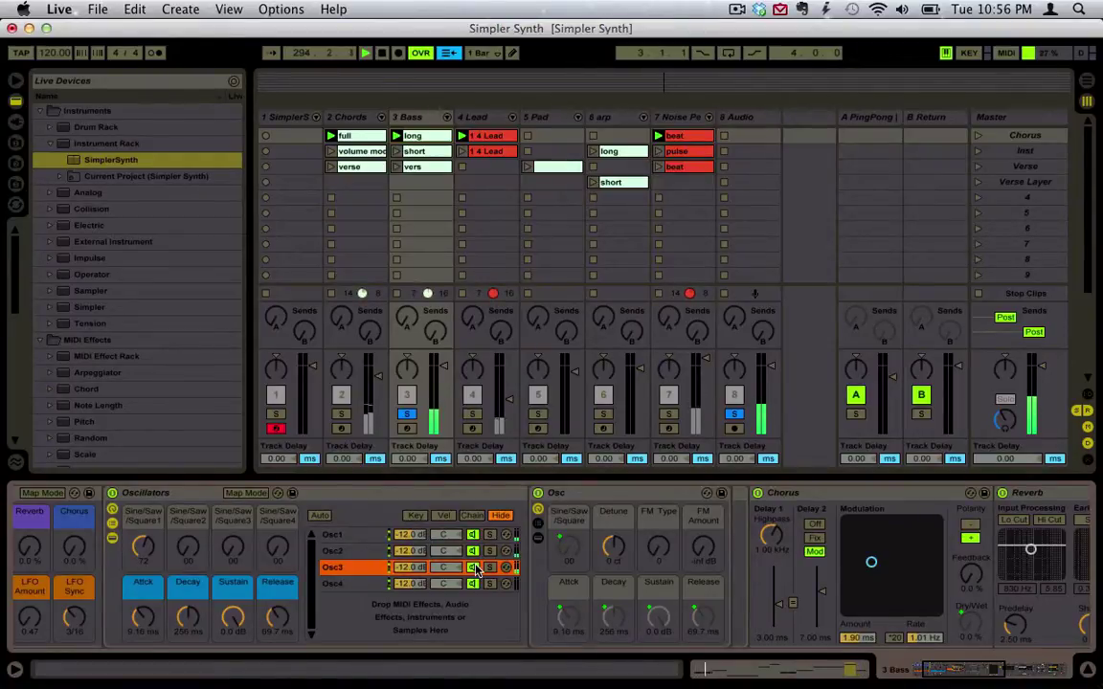
{"action": "scroll", "coordinate": [475, 570], "scroll_direction": "left", "scroll_amount": 4}
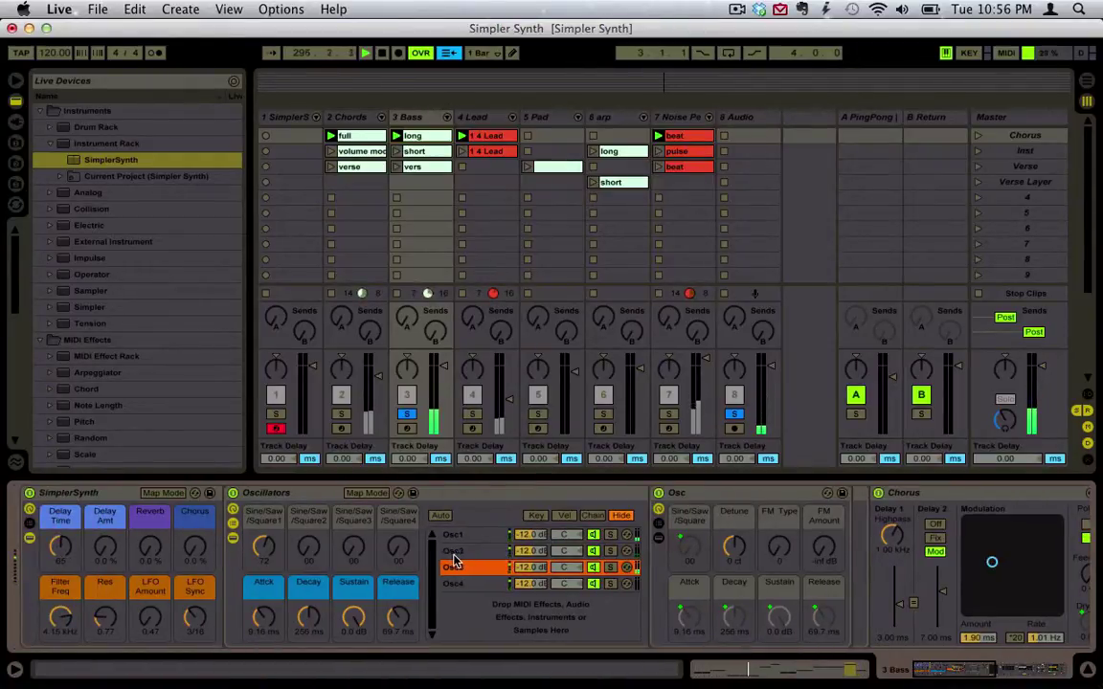
{"action": "left_click", "coordinate": [471, 414]}
{"action": "left_click", "coordinate": [735, 414], "text": "super"}
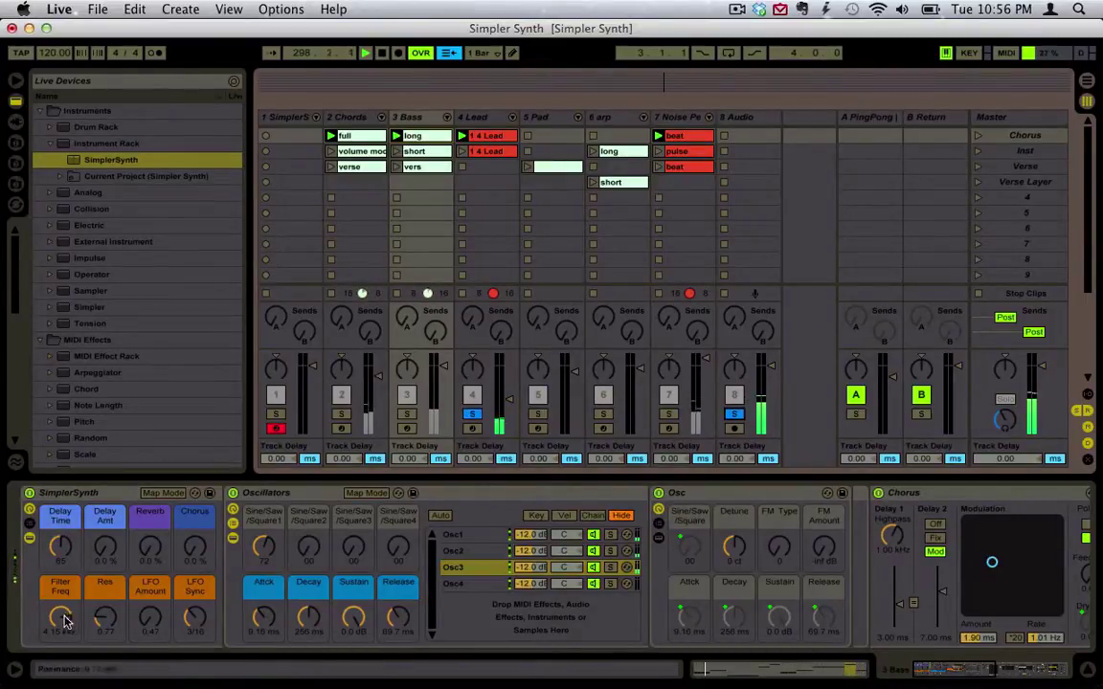
Pan the Osc2 chain to 6R, Osc3 to 10L and Osc4 to 5R in the Bass track's Oscillators rack
{"action": "left_click", "coordinate": [480, 551]}
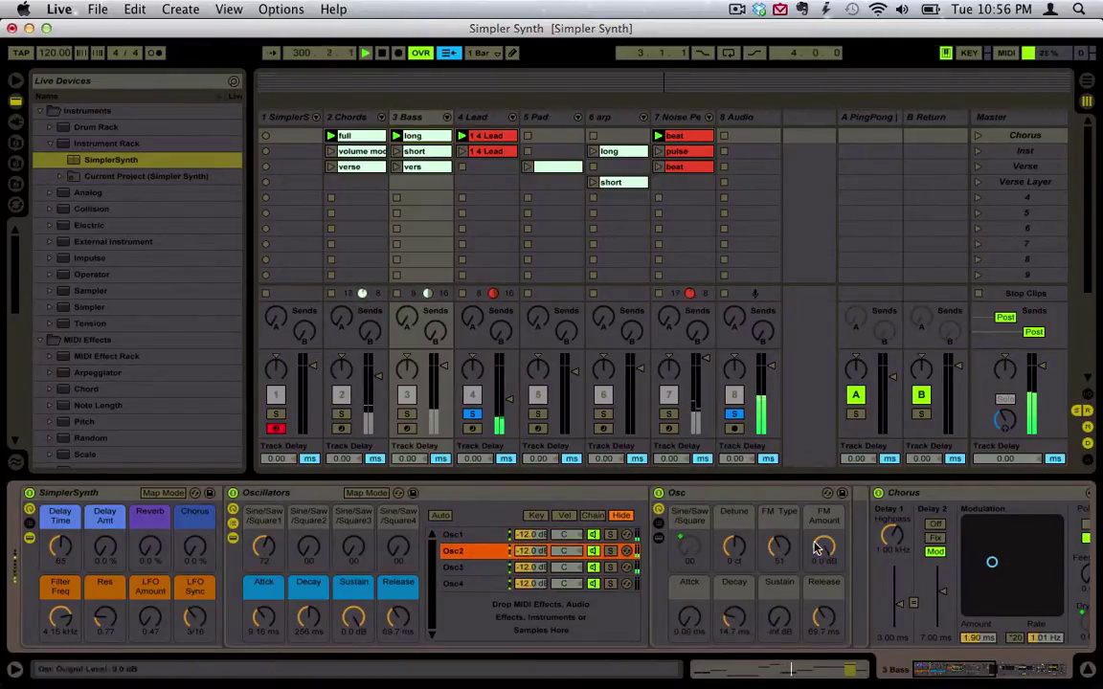
{"action": "left_click_drag", "start_coordinate": [566, 551], "coordinate": [561, 587]}
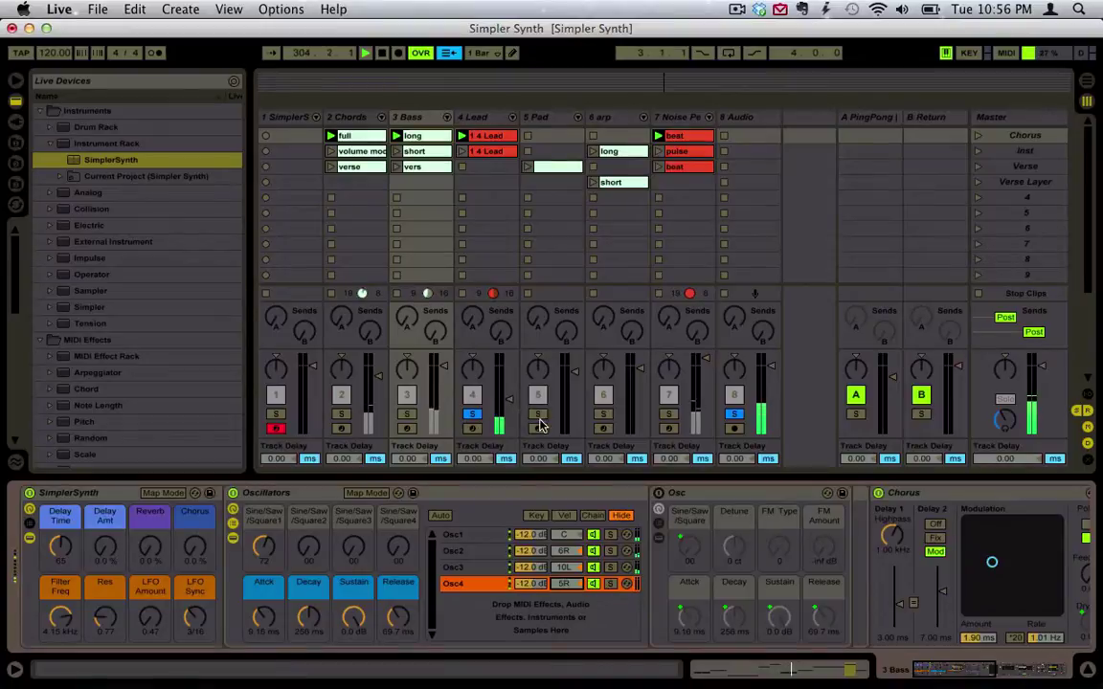
Launch the Verse scene with the Pad and Audio tracks soloed, and select the Pad track
{"action": "left_click", "coordinate": [978, 168]}
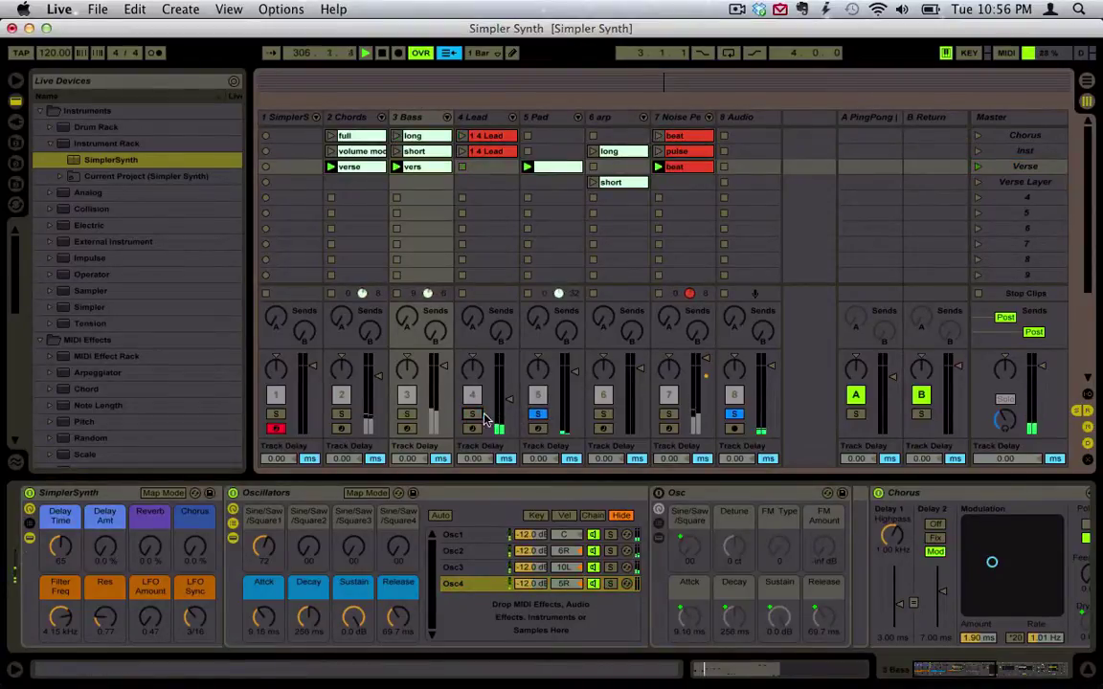
{"action": "left_click", "coordinate": [561, 121]}
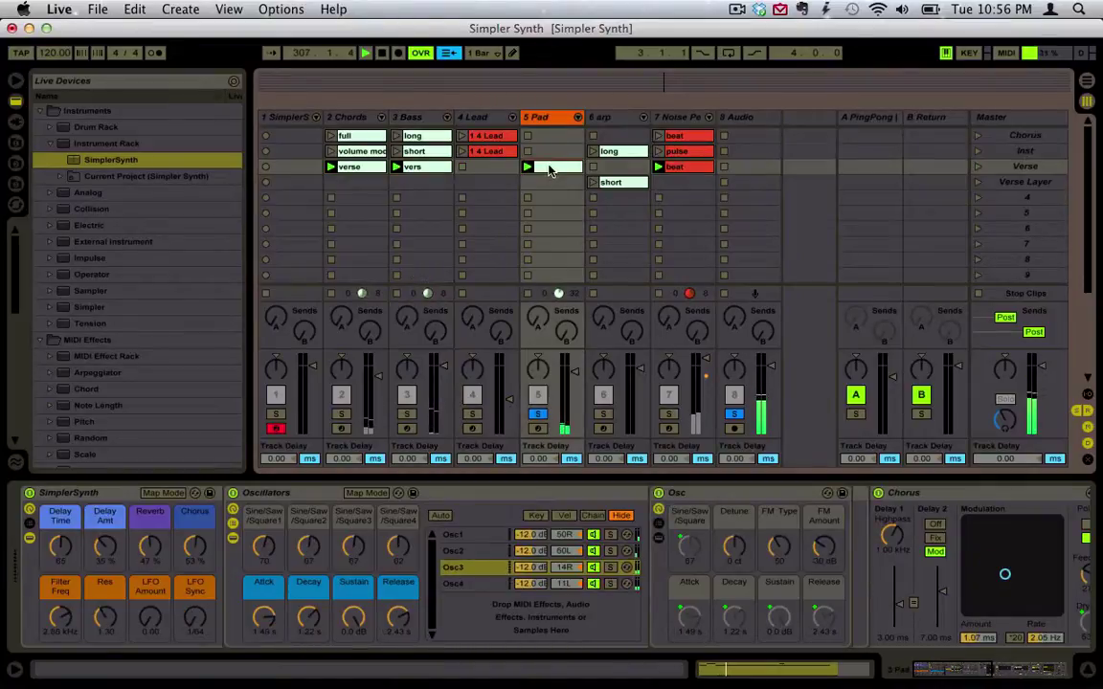
Examine the SimplerSynth Filter Freq envelope in the Pad track's Verse clip and return to the Pad track's devices
{"action": "left_click", "coordinate": [549, 168]}
{"action": "left_click", "coordinate": [213, 541]}
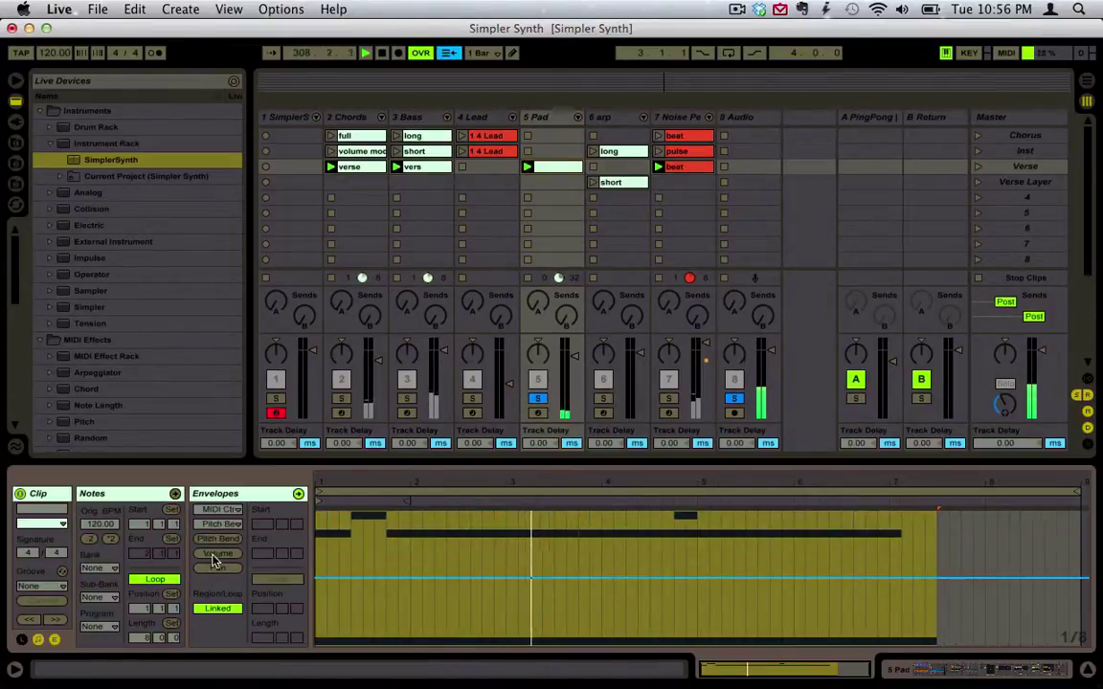
{"action": "left_click", "coordinate": [218, 554]}
{"action": "left_click", "coordinate": [218, 511]}
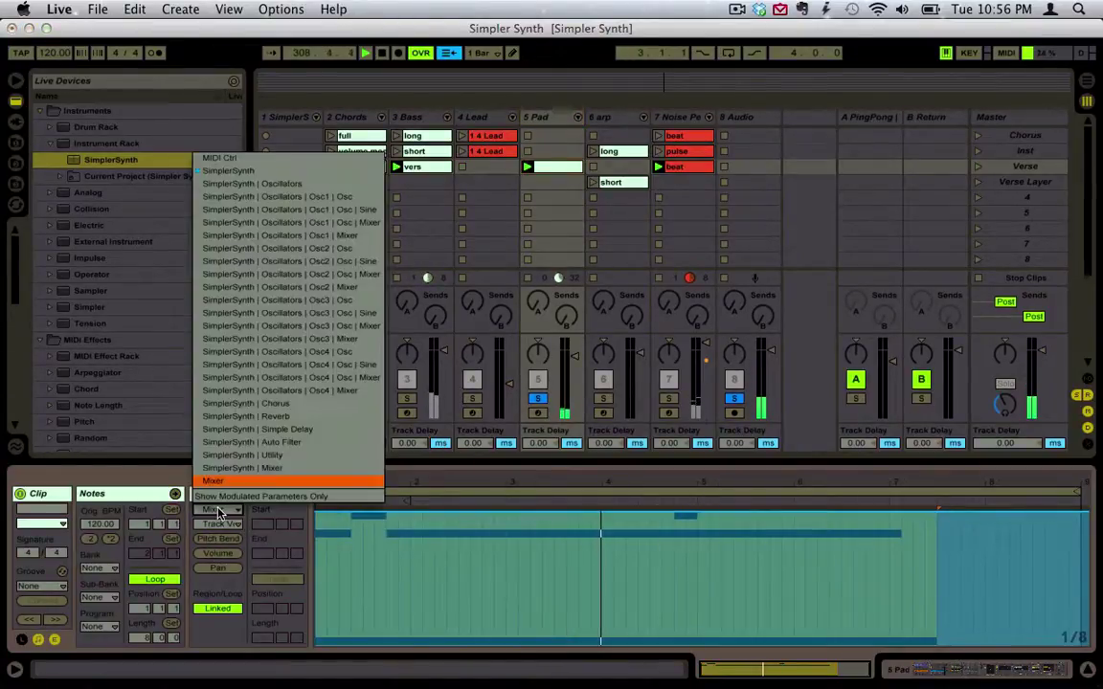
{"action": "left_click", "coordinate": [287, 183]}
{"action": "left_click", "coordinate": [218, 510]}
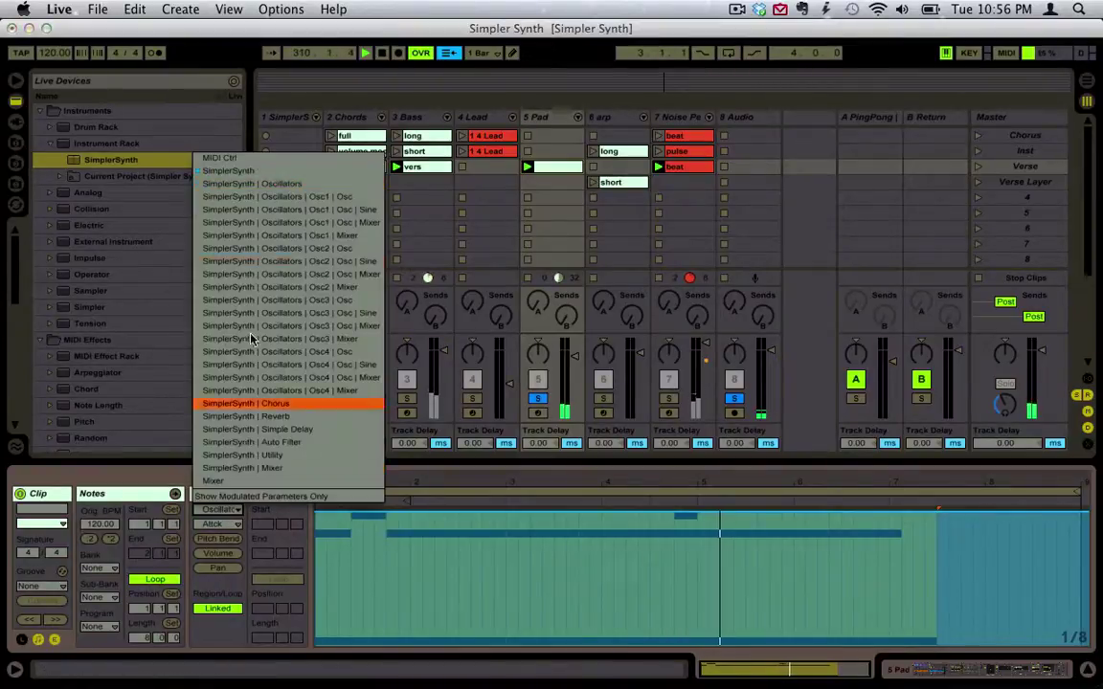
{"action": "left_click", "coordinate": [231, 171]}
{"action": "left_click", "coordinate": [492, 596]}
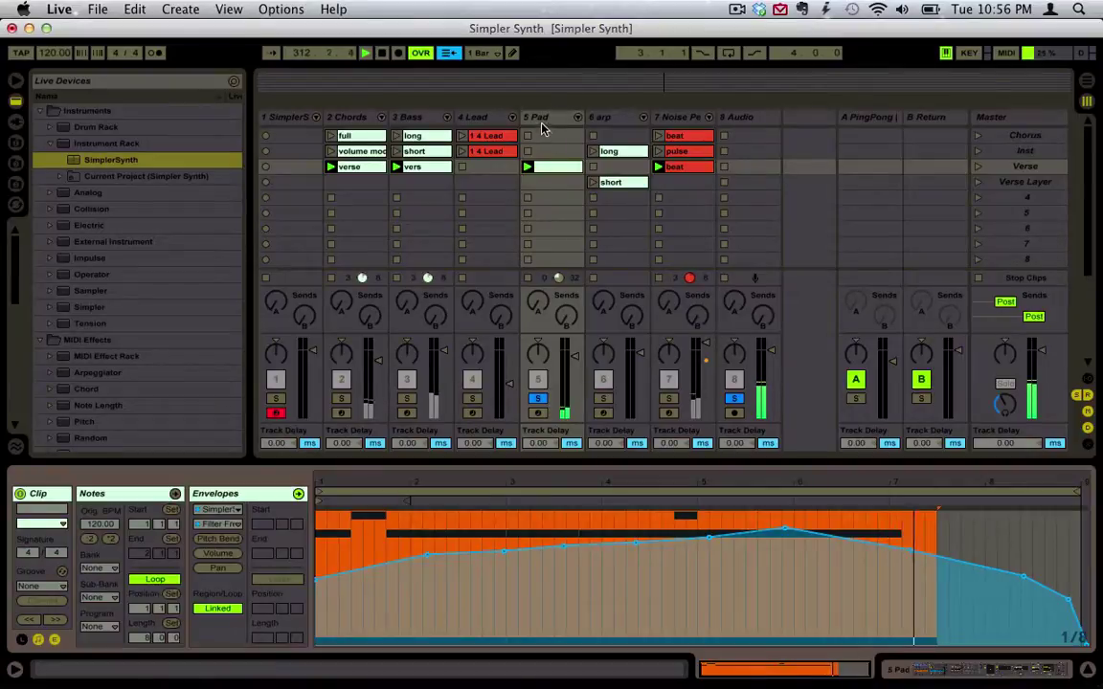
{"action": "left_click", "coordinate": [538, 125]}
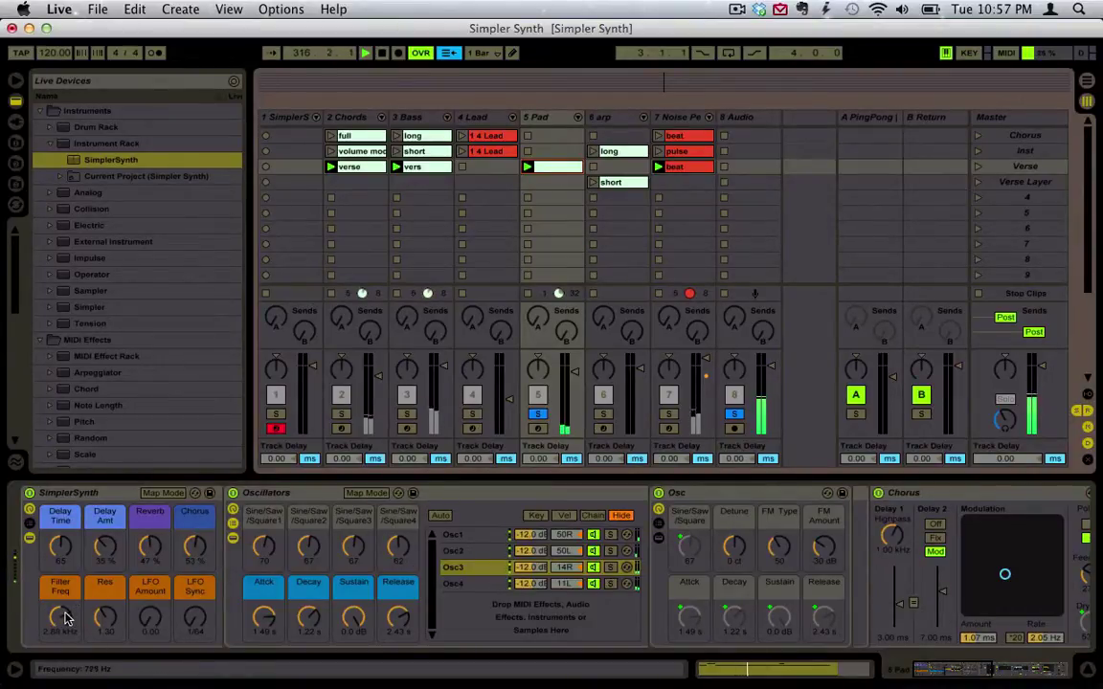
Examine the Pad track's device chain from the SimplerSynth macros to the effects, trying a slightly higher track volume
{"action": "scroll", "coordinate": [376, 536], "scroll_direction": "right", "scroll_amount": 3}
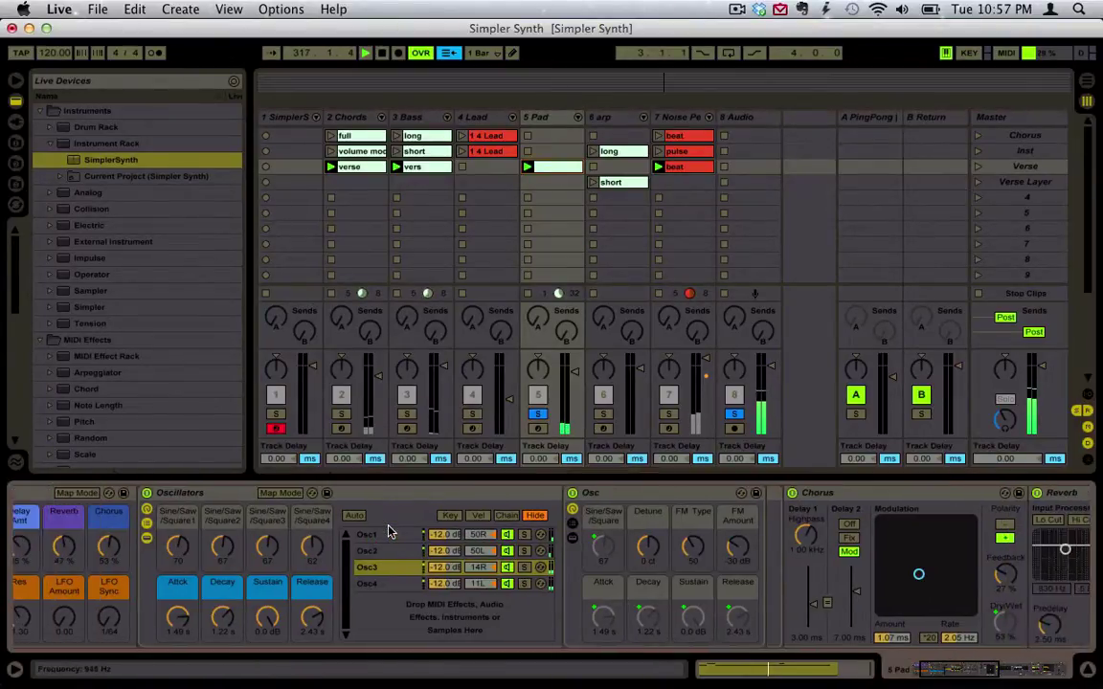
{"action": "scroll", "coordinate": [390, 532], "scroll_direction": "left", "scroll_amount": 2}
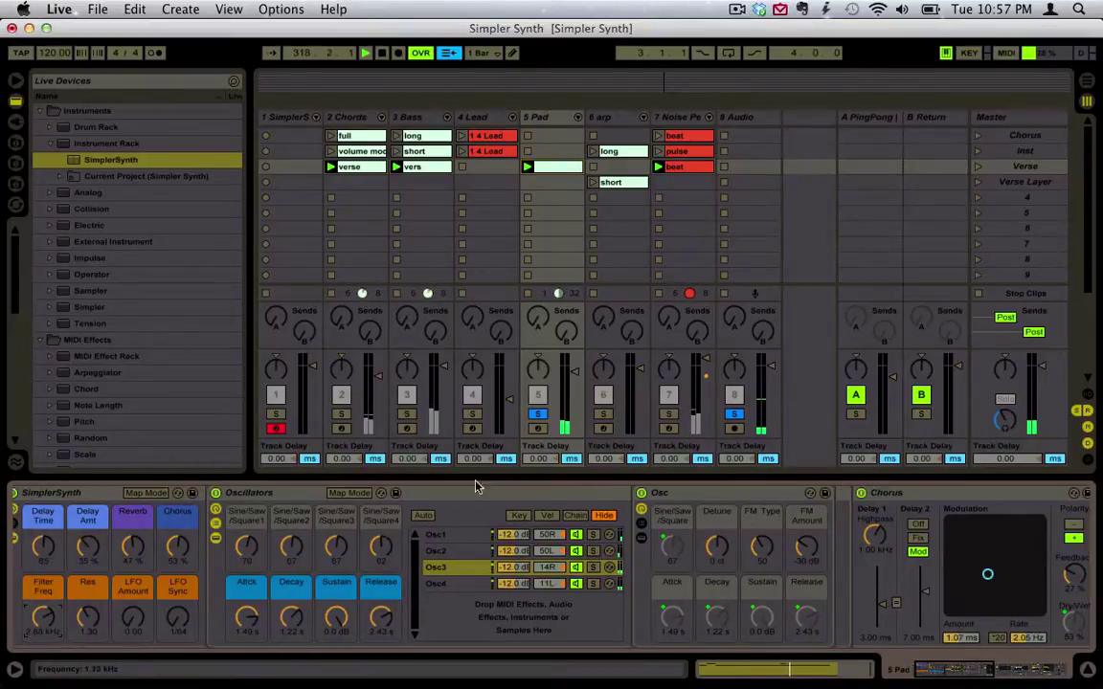
{"action": "left_click_drag", "start_coordinate": [574, 372], "coordinate": [574, 368]}
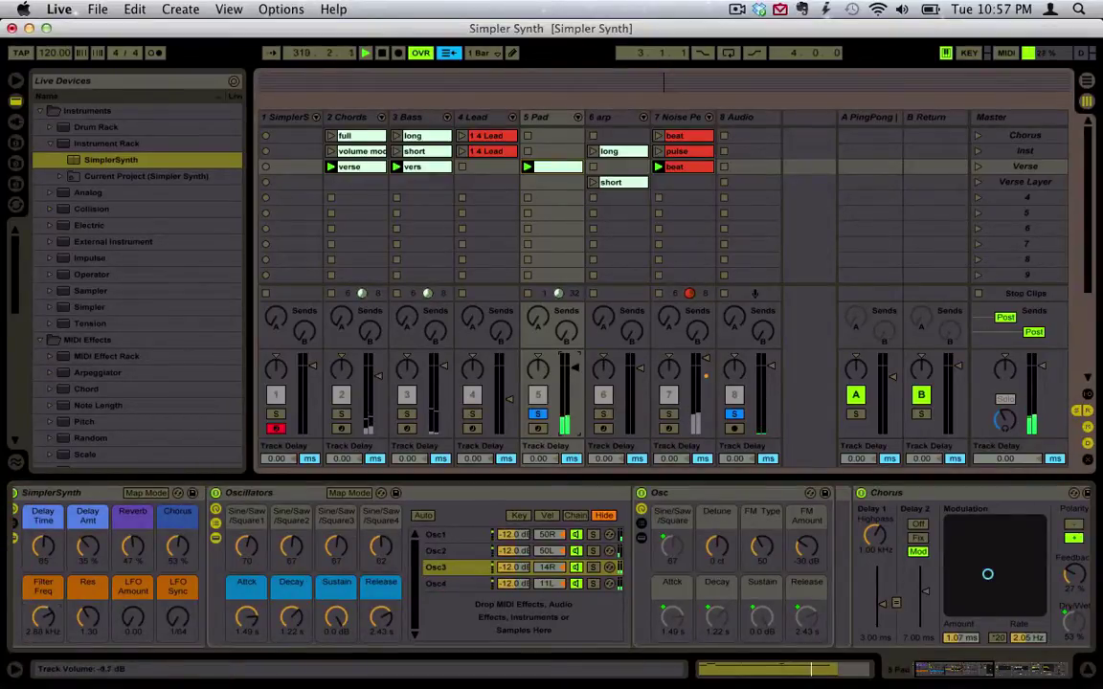
{"action": "scroll", "coordinate": [617, 614], "scroll_direction": "right", "scroll_amount": 10}
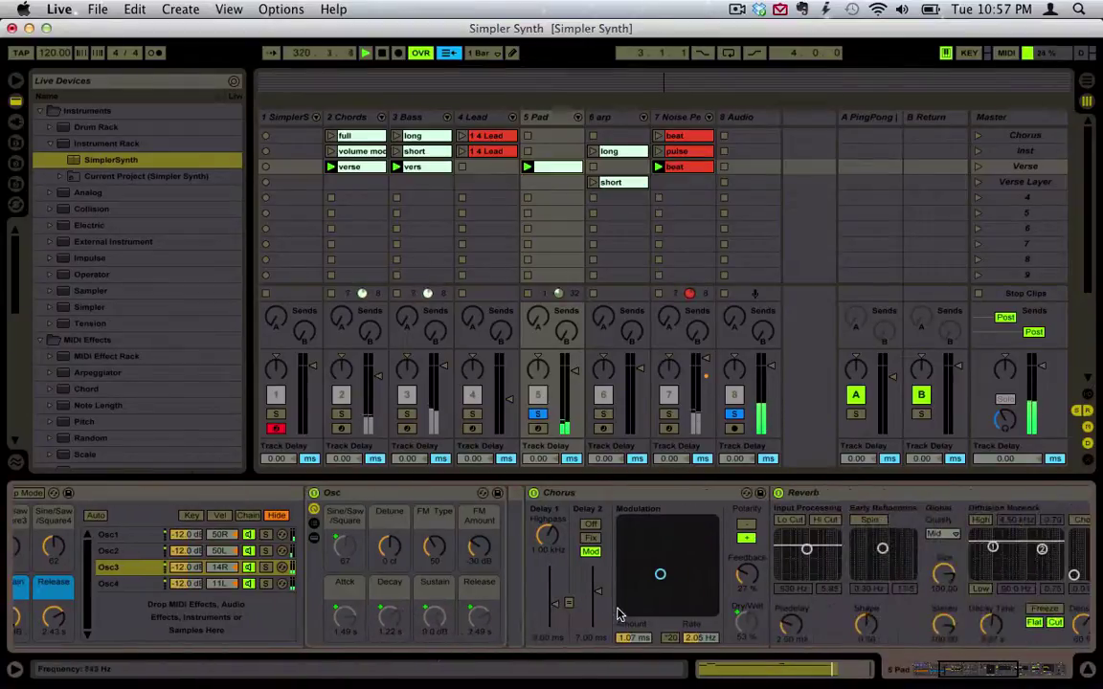
{"action": "scroll", "coordinate": [618, 613], "scroll_direction": "right", "scroll_amount": 10}
{"action": "scroll", "coordinate": [613, 613], "scroll_direction": "left", "scroll_amount": 15}
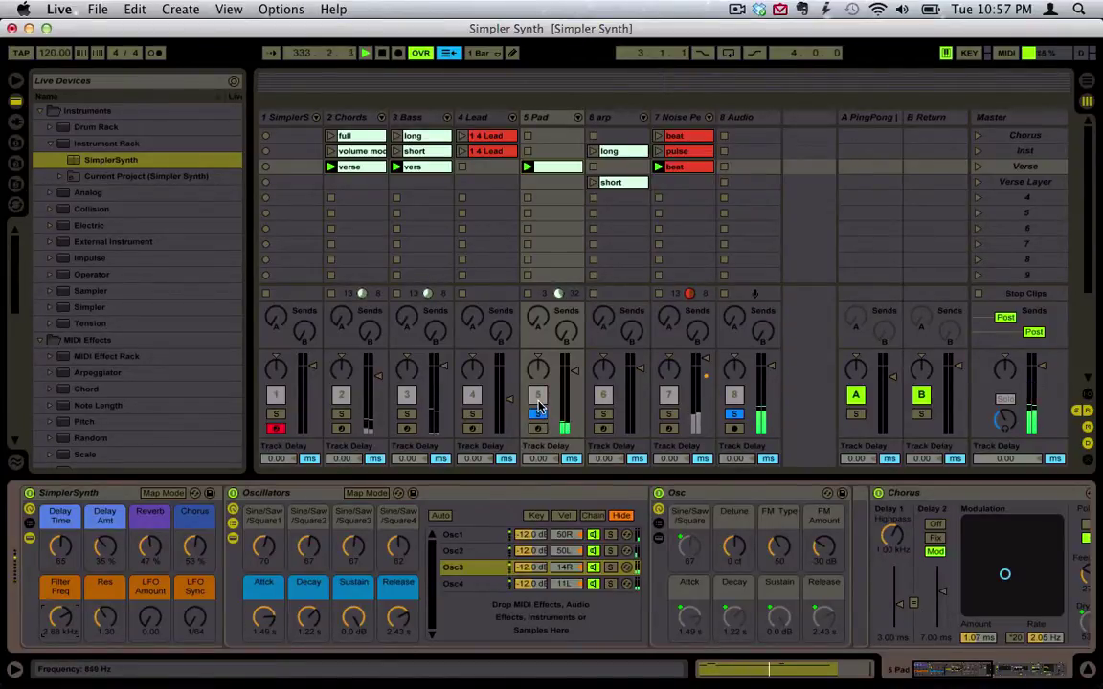
Solo the arp track in place of Pad, launch its long clip and select the track
{"action": "left_click", "coordinate": [603, 414]}
{"action": "left_click", "coordinate": [542, 415]}
{"action": "left_click", "coordinate": [609, 117]}
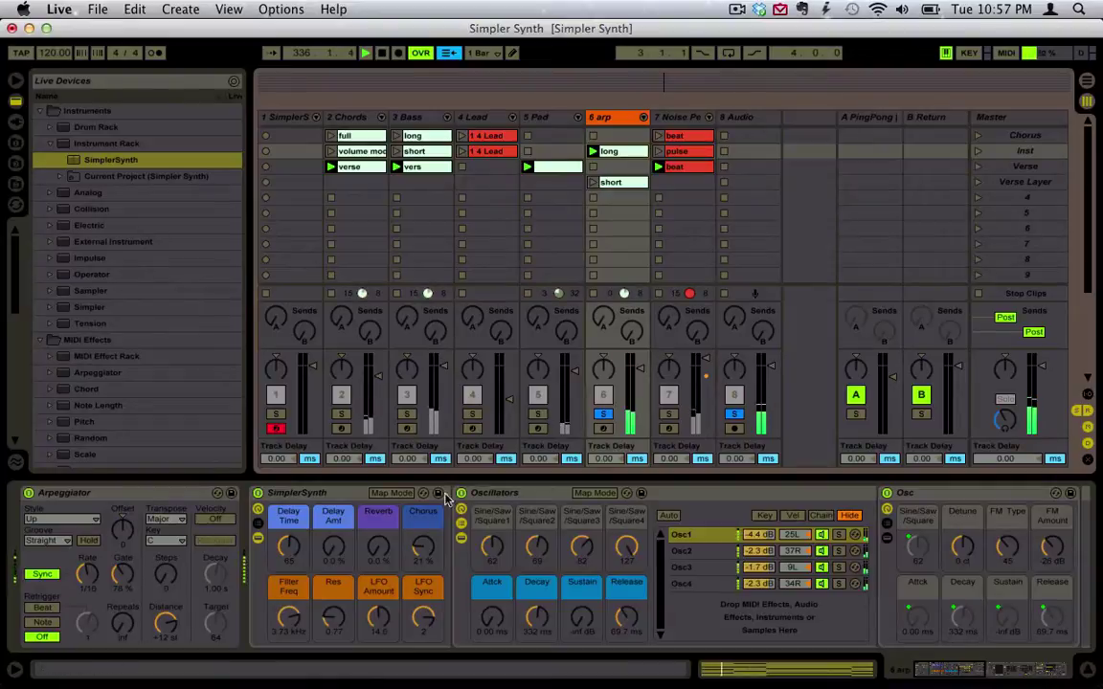
Examine the arp track's device chain, from the Arpeggiator through SimplerSynth and its Oscillators rack to the effects
{"action": "left_click", "coordinate": [132, 496]}
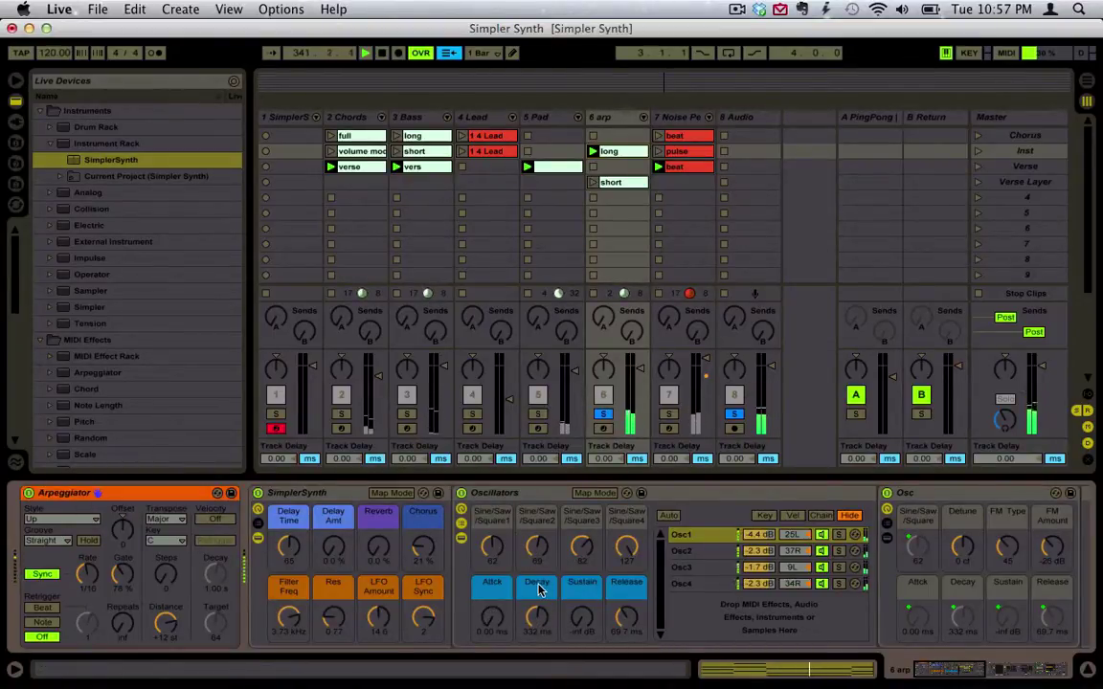
{"action": "scroll", "coordinate": [539, 589], "scroll_direction": "right", "scroll_amount": 2}
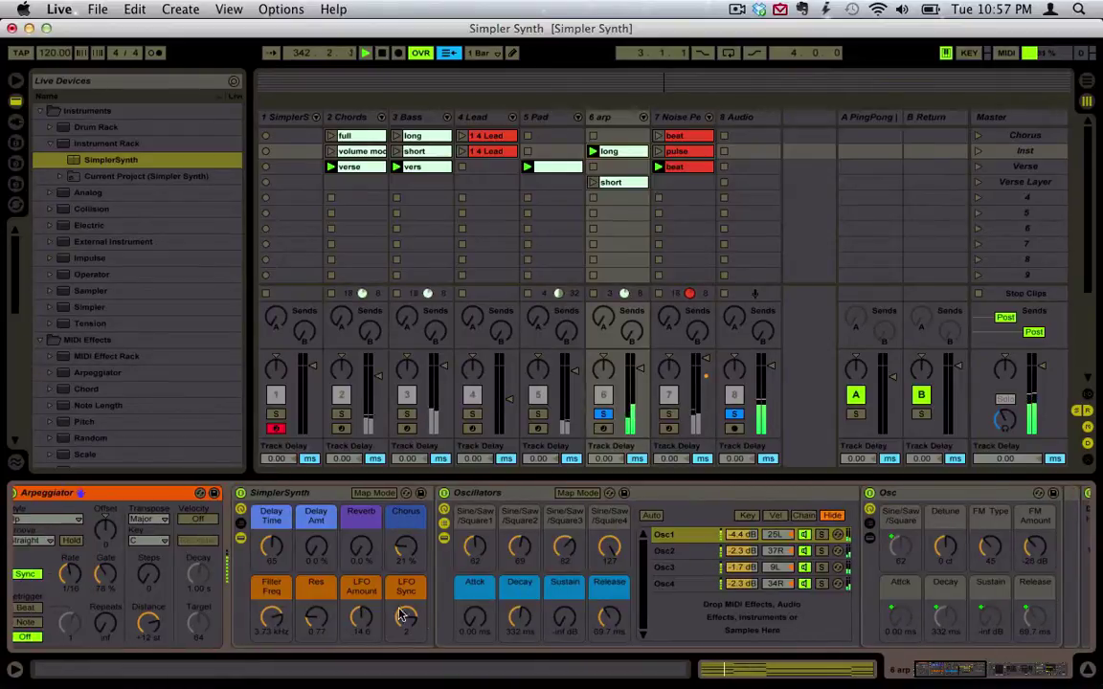
{"action": "scroll", "coordinate": [530, 575], "scroll_direction": "right", "scroll_amount": 10}
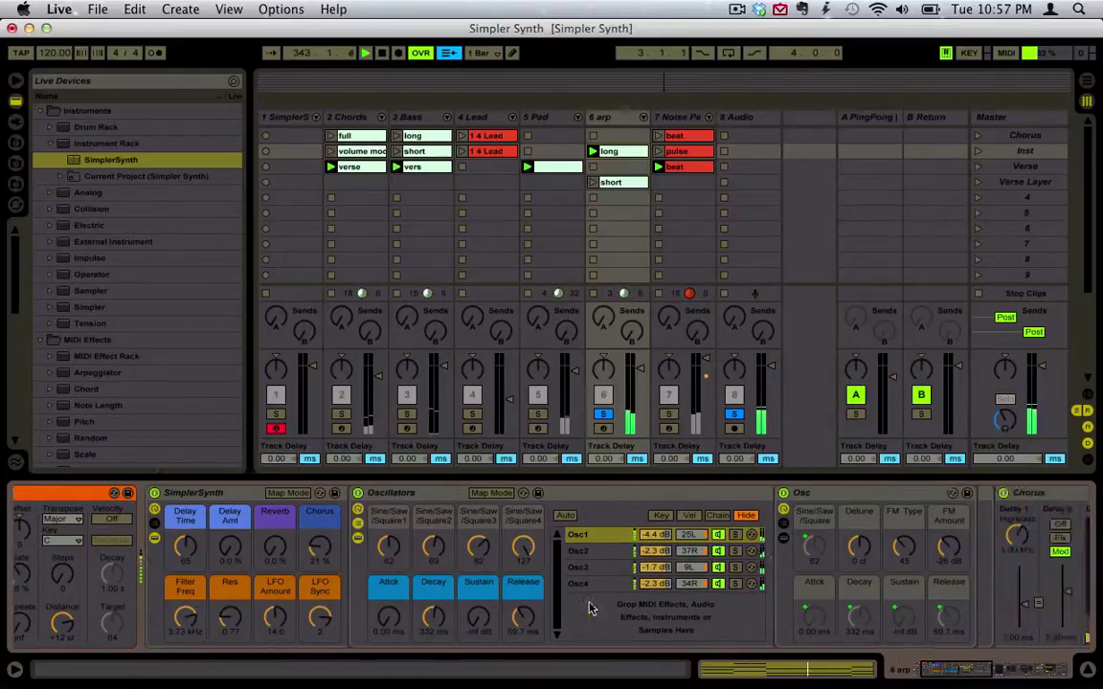
{"action": "scroll", "coordinate": [587, 608], "scroll_direction": "left", "scroll_amount": 10}
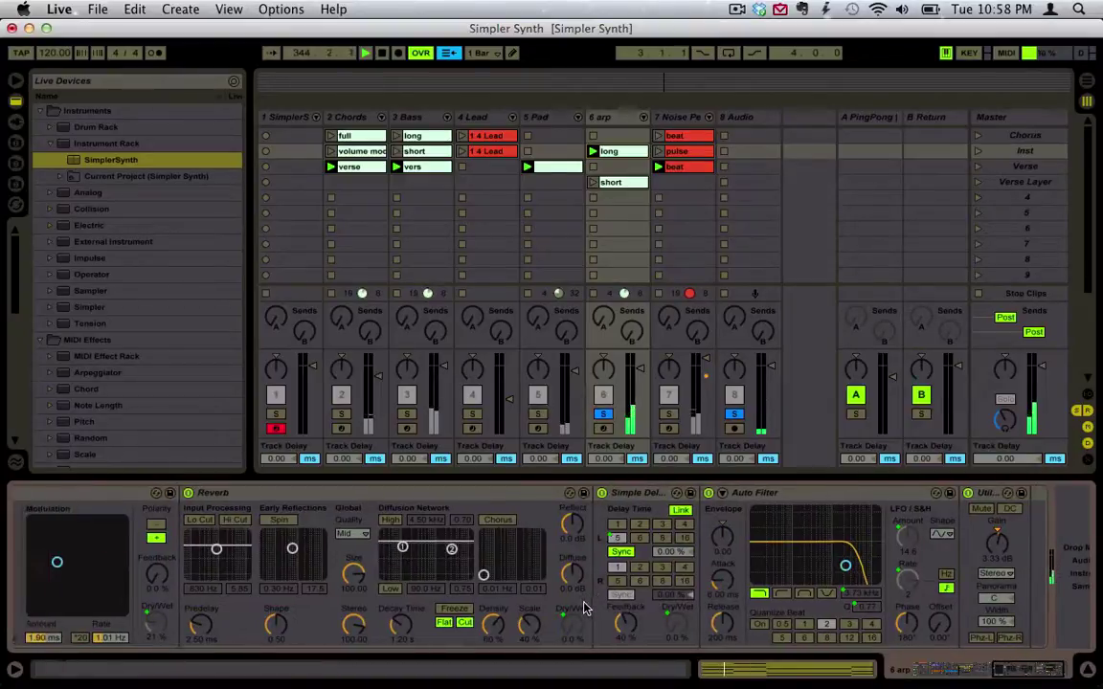
{"action": "left_click", "coordinate": [124, 491]}
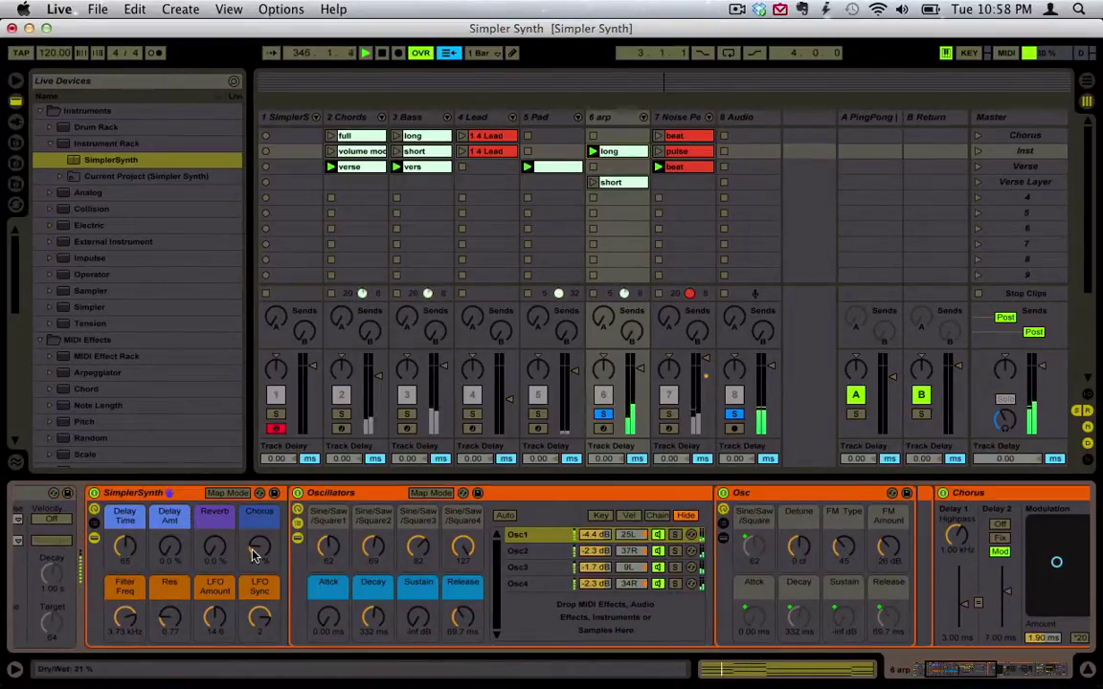
{"action": "scroll", "coordinate": [255, 555], "scroll_direction": "right", "scroll_amount": 3}
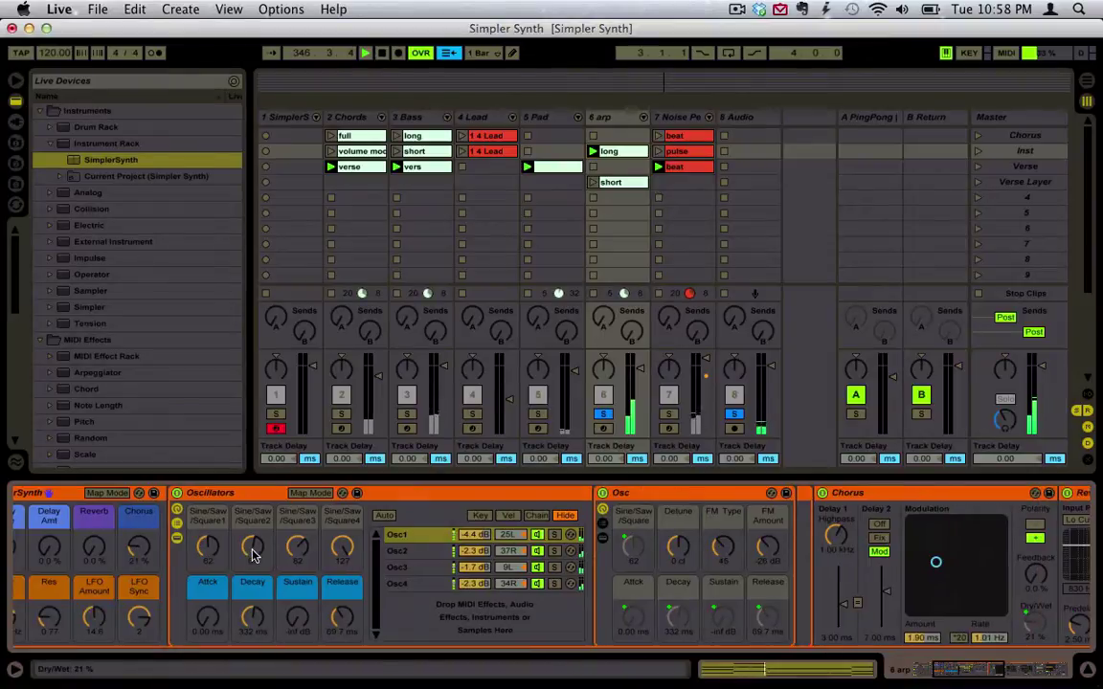
Inspect the Osc settings of the individual chains, ending with Osc4, in the arp track's Oscillators rack
{"action": "left_click", "coordinate": [412, 552]}
{"action": "left_click", "coordinate": [417, 567]}
{"action": "left_click", "coordinate": [428, 552]}
{"action": "left_click", "coordinate": [429, 536]}
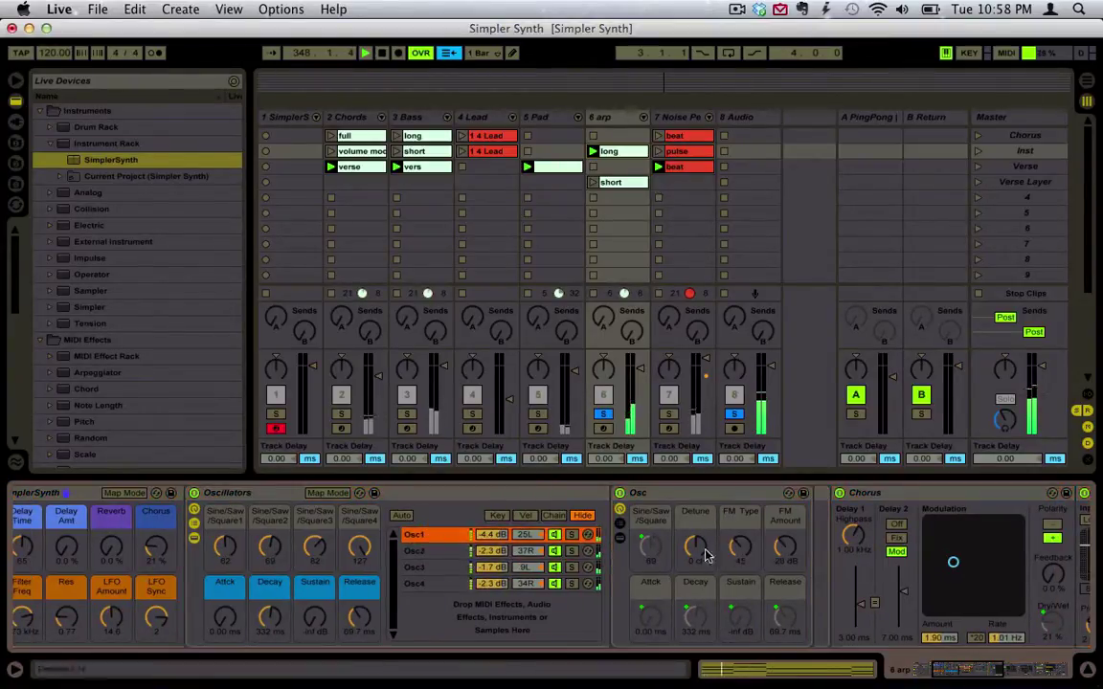
{"action": "left_click", "coordinate": [440, 583]}
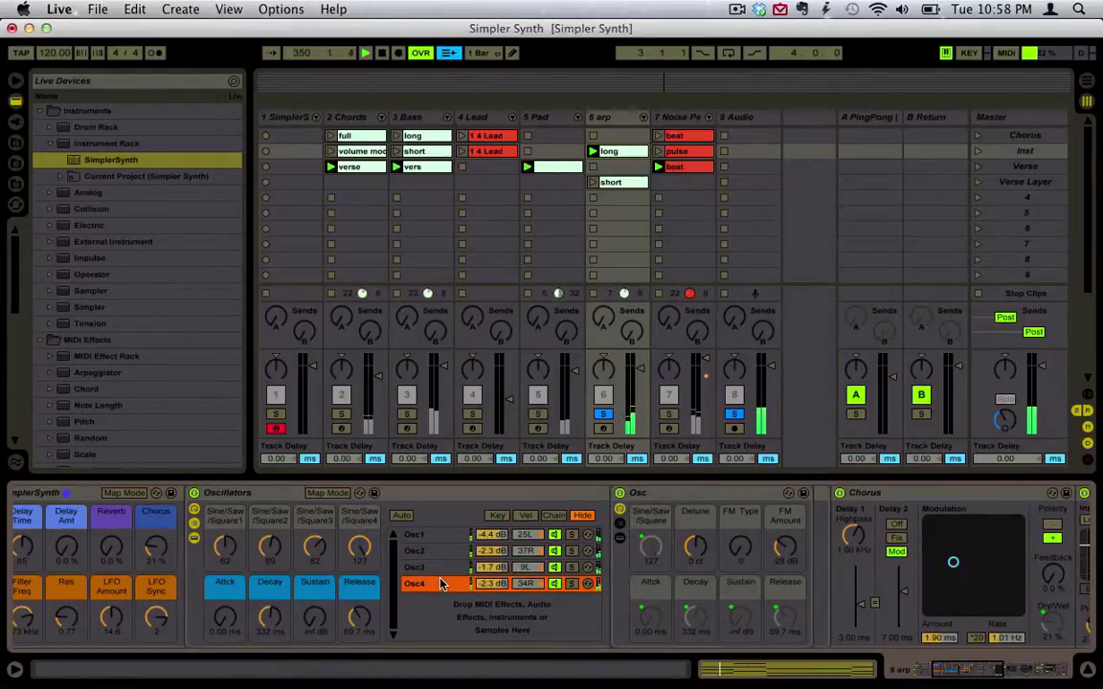
{"action": "scroll", "coordinate": [437, 583], "scroll_direction": "left", "scroll_amount": 3}
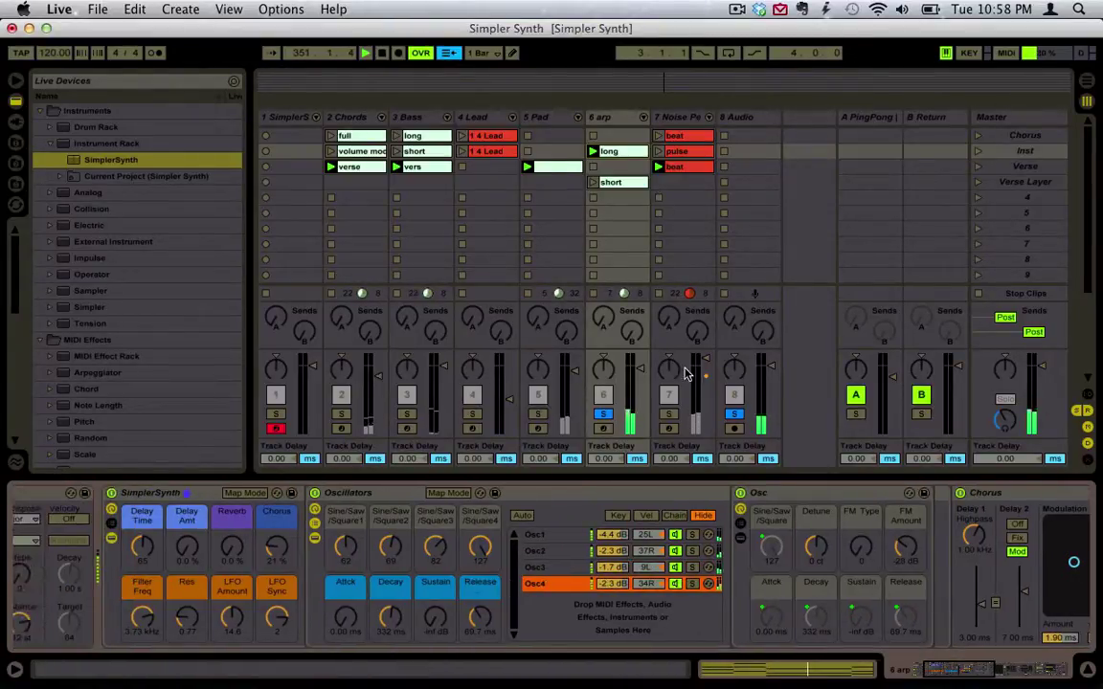
Solo the Noise Perc track in place of arp, and launch its pulse clip followed by its Chorus scene beat clip
{"action": "left_click", "coordinate": [669, 415]}
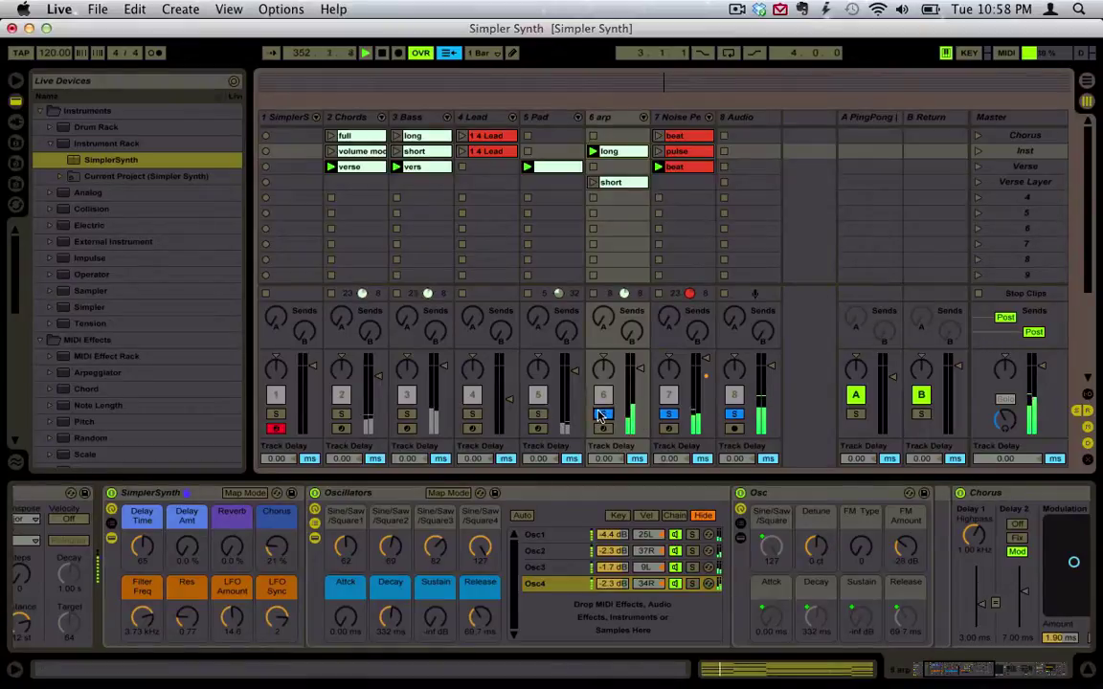
{"action": "left_click", "coordinate": [675, 152]}
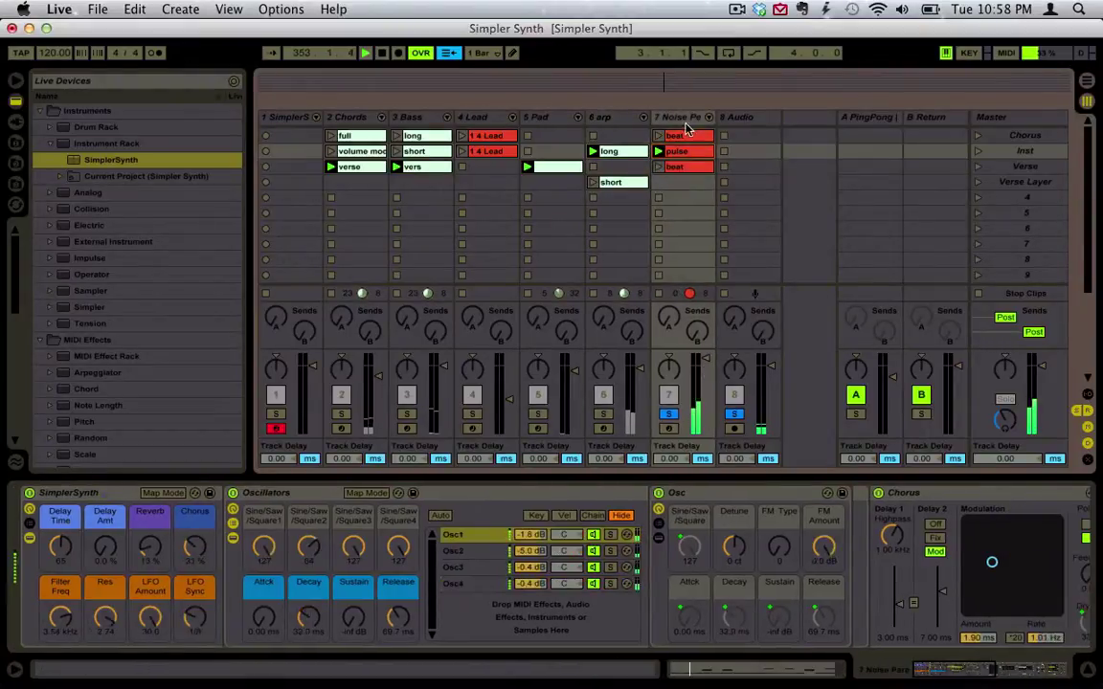
{"action": "left_click", "coordinate": [659, 135]}
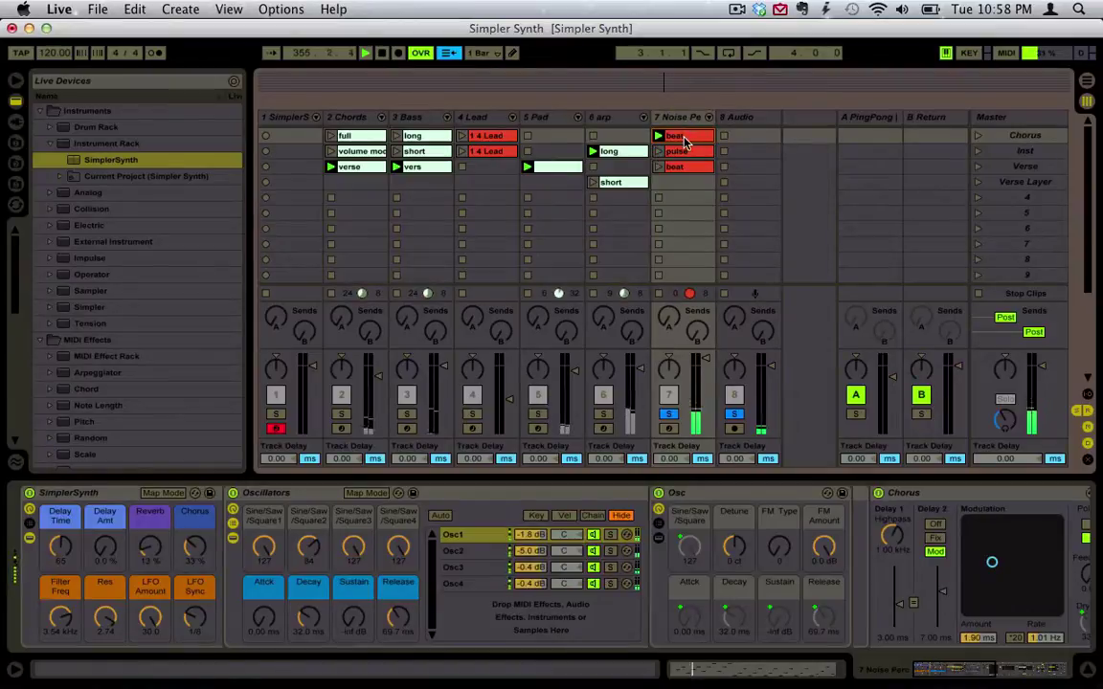
Examine the notes of the Noise Perc track's Chorus scene beat clip and return to the track's devices
{"action": "left_click", "coordinate": [682, 135]}
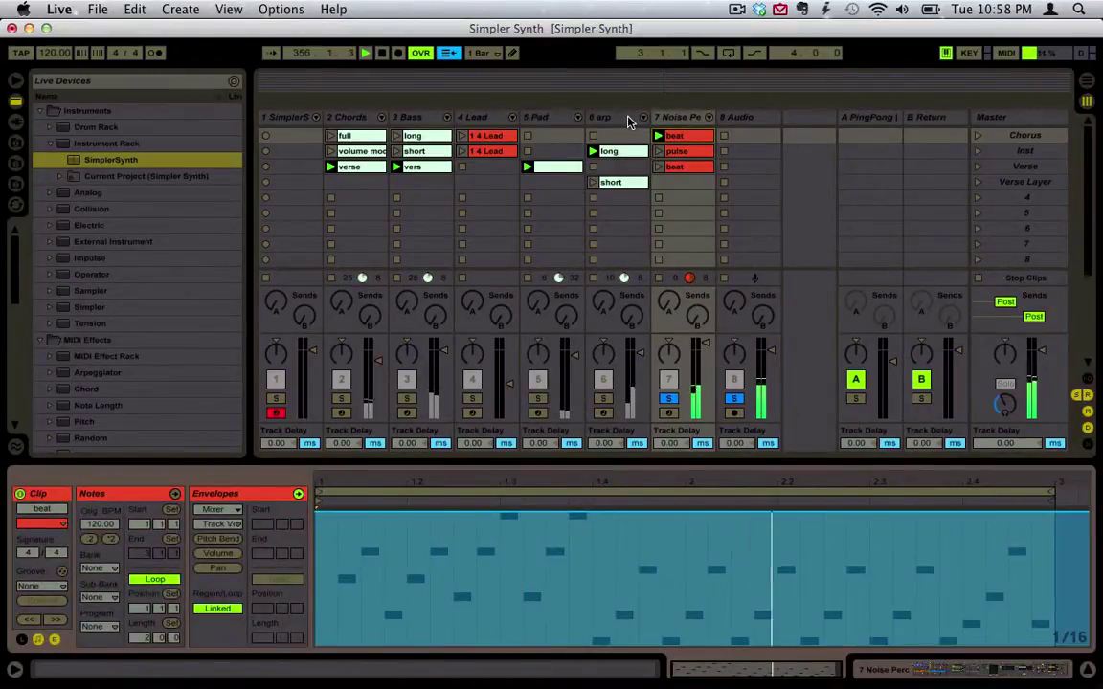
{"action": "left_click", "coordinate": [612, 135]}
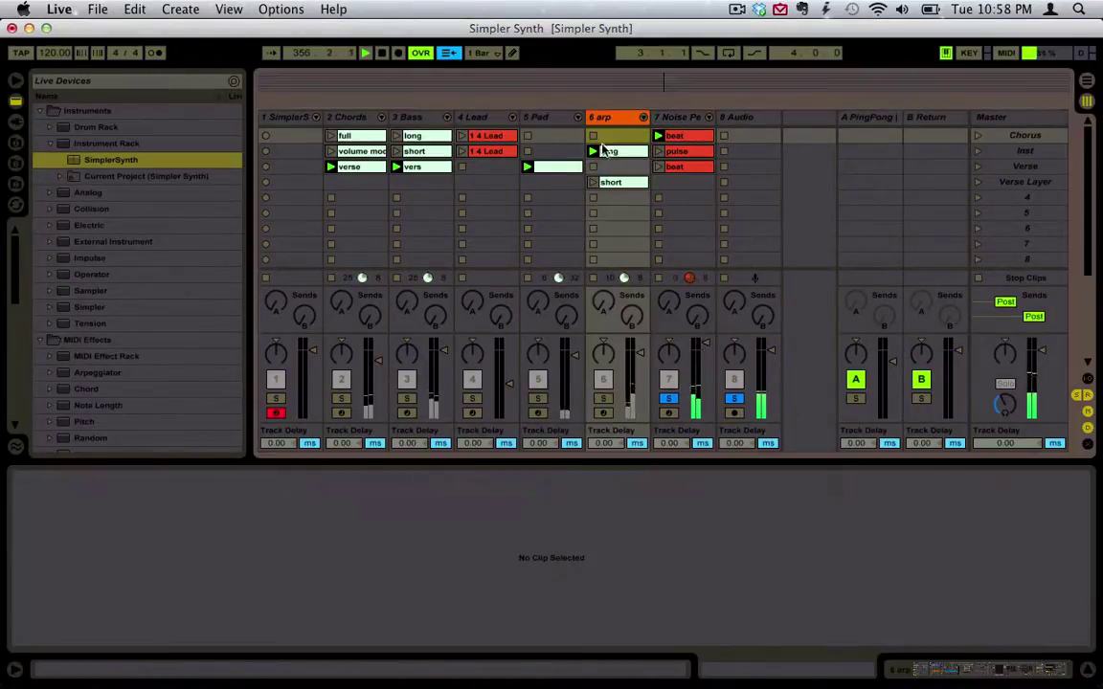
{"action": "left_click", "coordinate": [682, 135]}
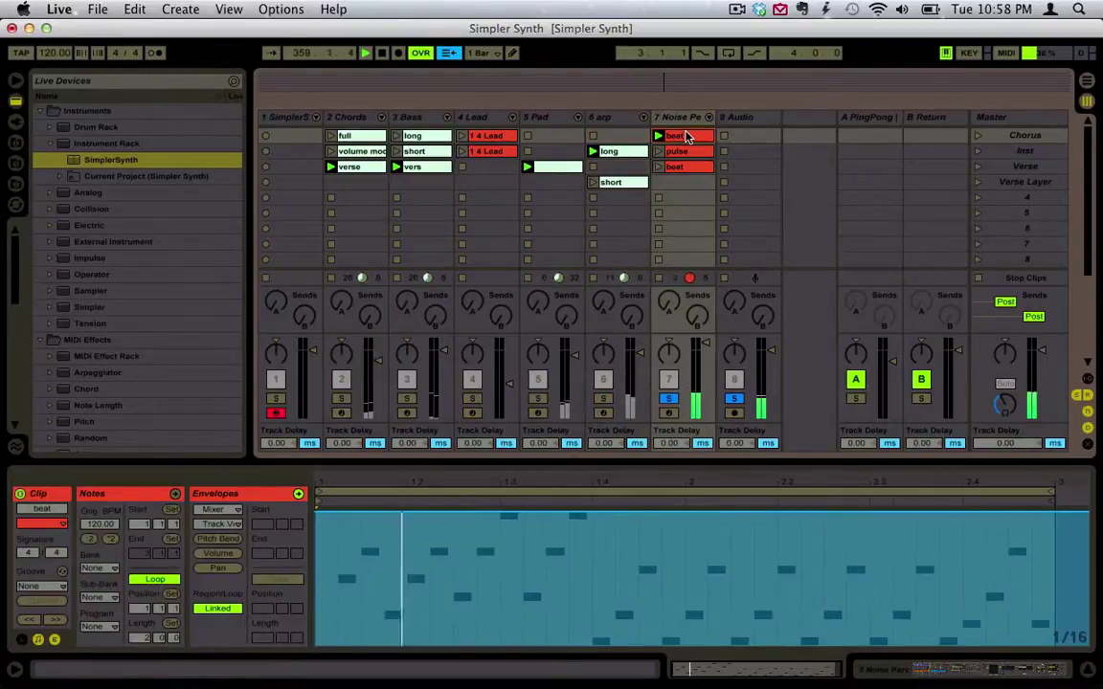
{"action": "left_click", "coordinate": [681, 117]}
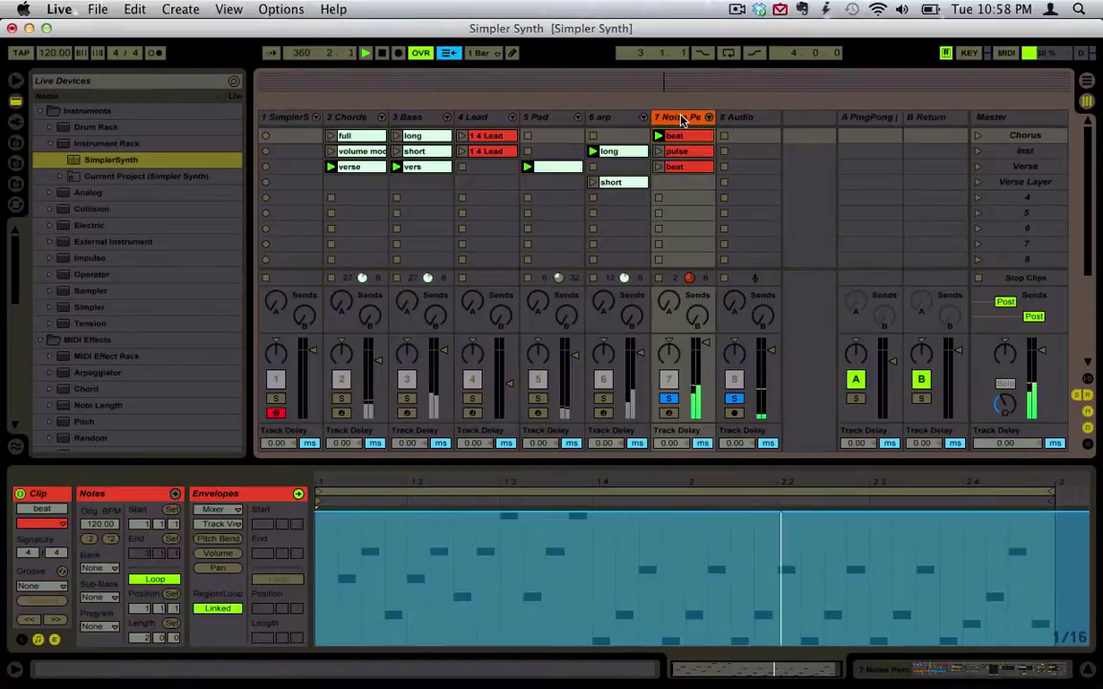
{"action": "left_click", "coordinate": [682, 117]}
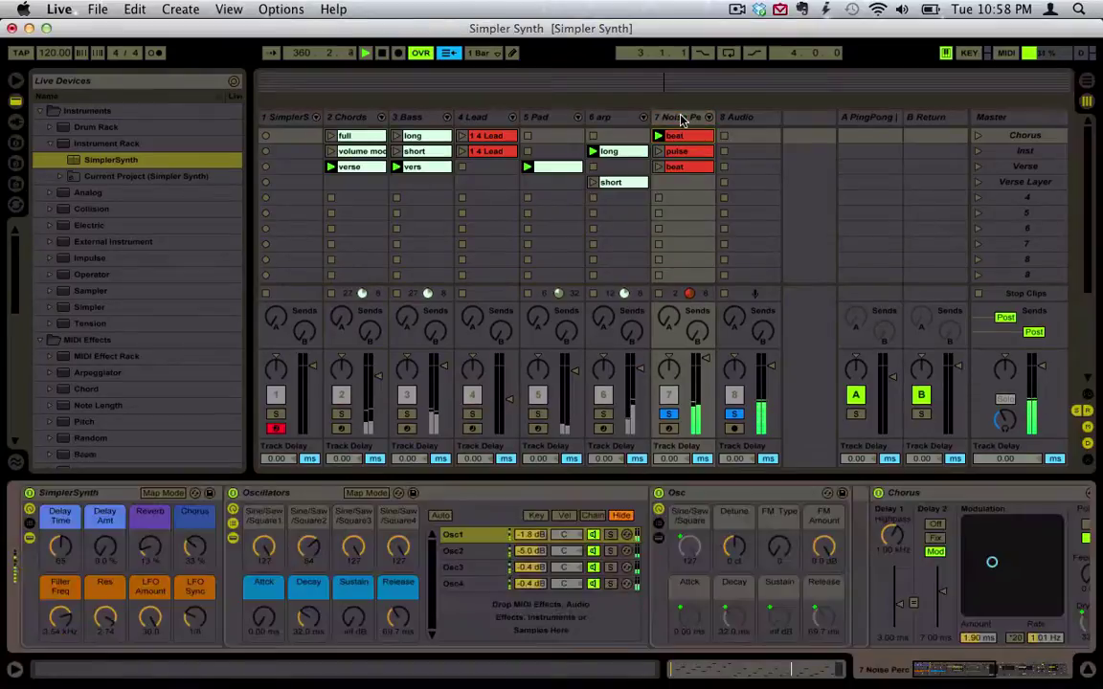
Inspect the Osc settings of all four chains in the Noise Perc track's Oscillators rack, ending on Osc1
{"action": "left_click", "coordinate": [472, 553]}
{"action": "left_click", "coordinate": [477, 570]}
{"action": "left_click", "coordinate": [477, 585]}
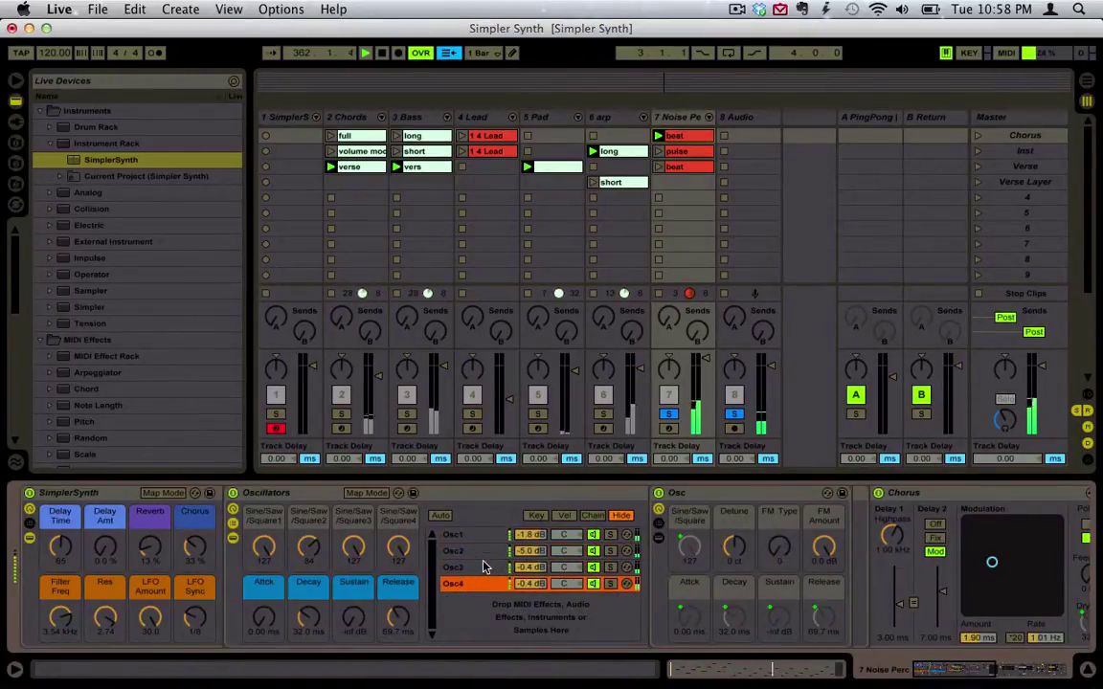
{"action": "left_click", "coordinate": [485, 566]}
{"action": "left_click", "coordinate": [488, 551]}
{"action": "left_click", "coordinate": [490, 536]}
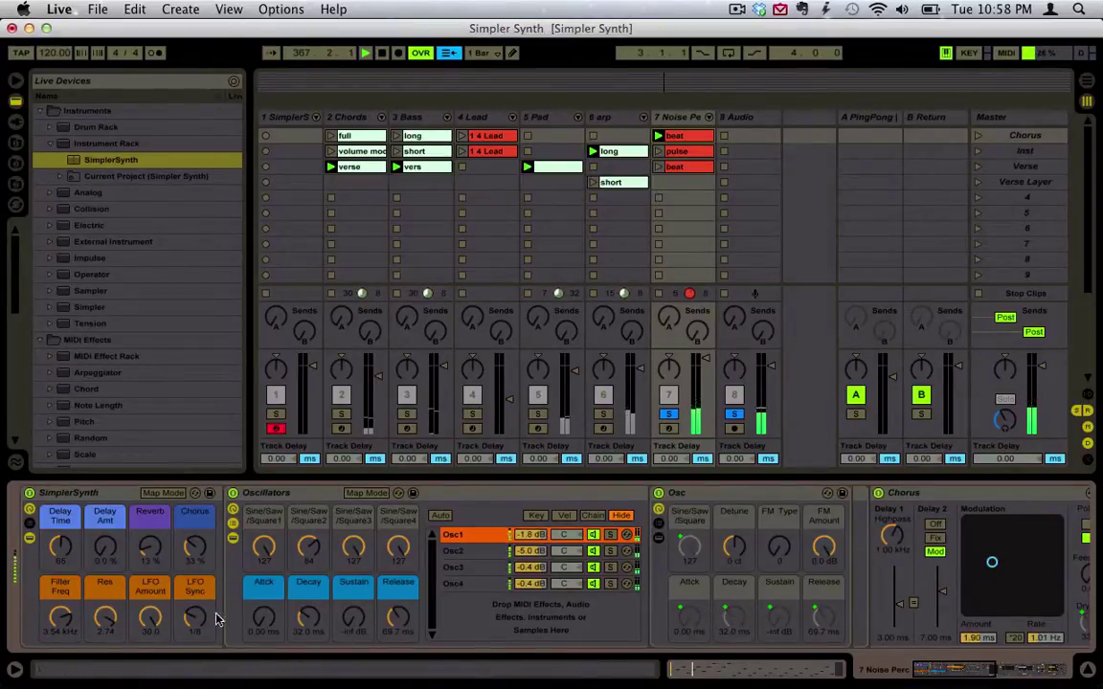
Try Decay settings from 24.7 ms to 181 ms and a raised Sustain in the Noise Perc Oscillators rack, returning Sustain to -inf dB
{"action": "mouse_move", "coordinate": [308, 617]}
{"action": "left_mouse_down"}
{"action": "mouse_move", "coordinate": [308, 603]}
{"action": "mouse_move", "coordinate": [308, 632]}
{"action": "left_mouse_up"}
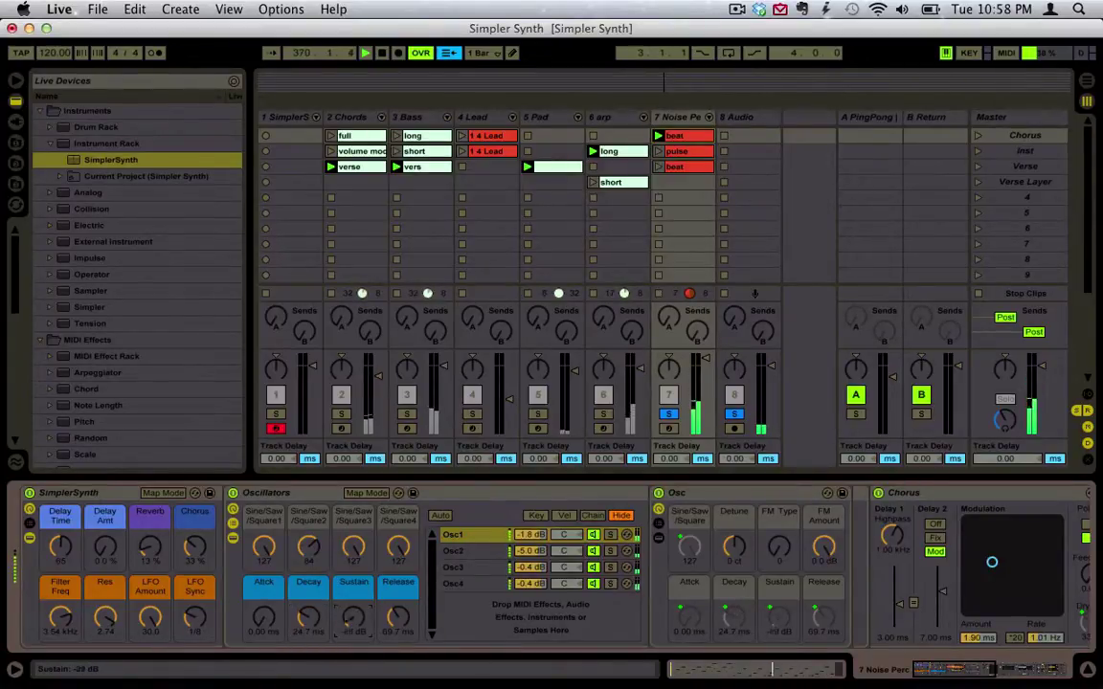
{"action": "left_click_drag", "start_coordinate": [353, 617], "coordinate": [353, 613]}
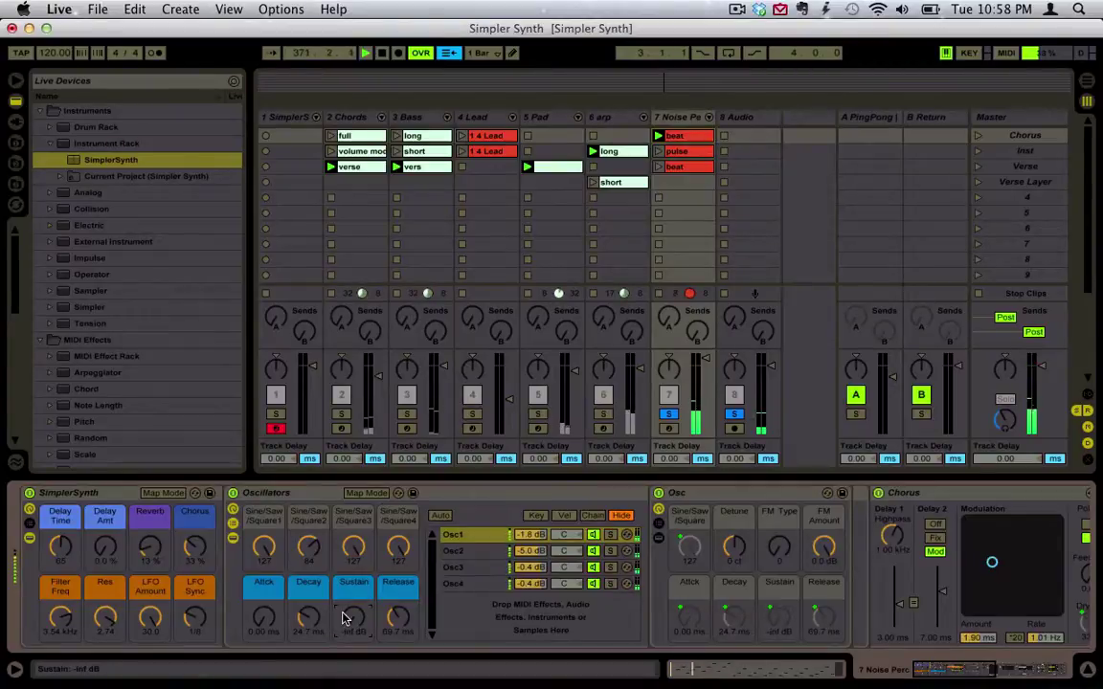
{"action": "left_click", "coordinate": [308, 618]}
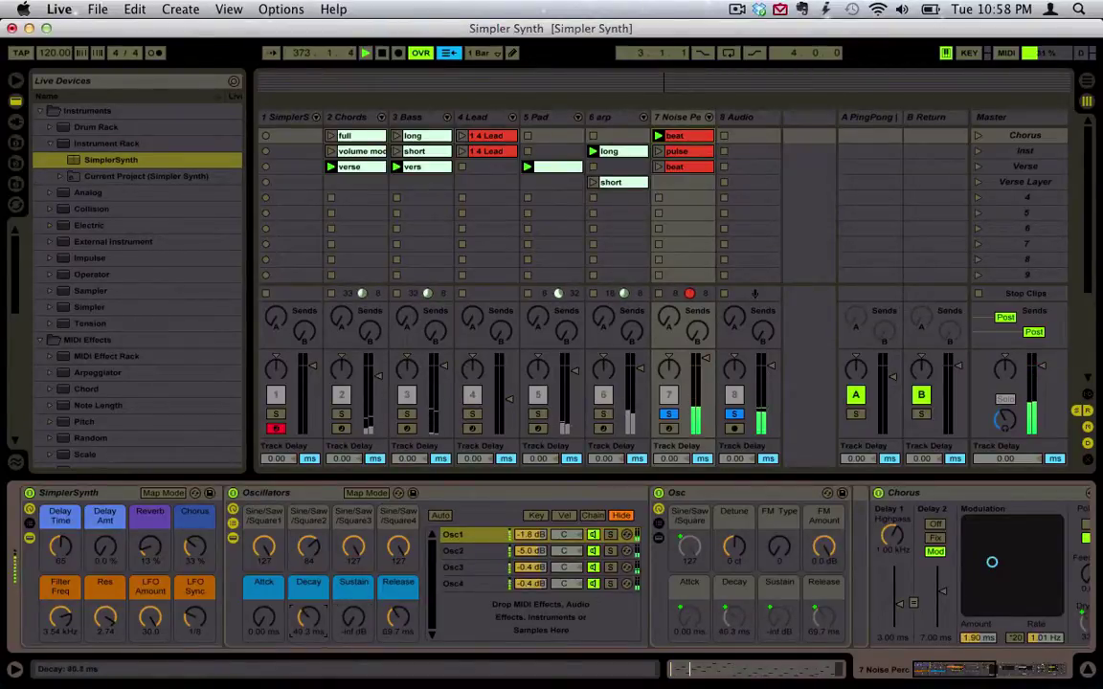
{"action": "left_click_drag", "start_coordinate": [308, 618], "coordinate": [309, 610]}
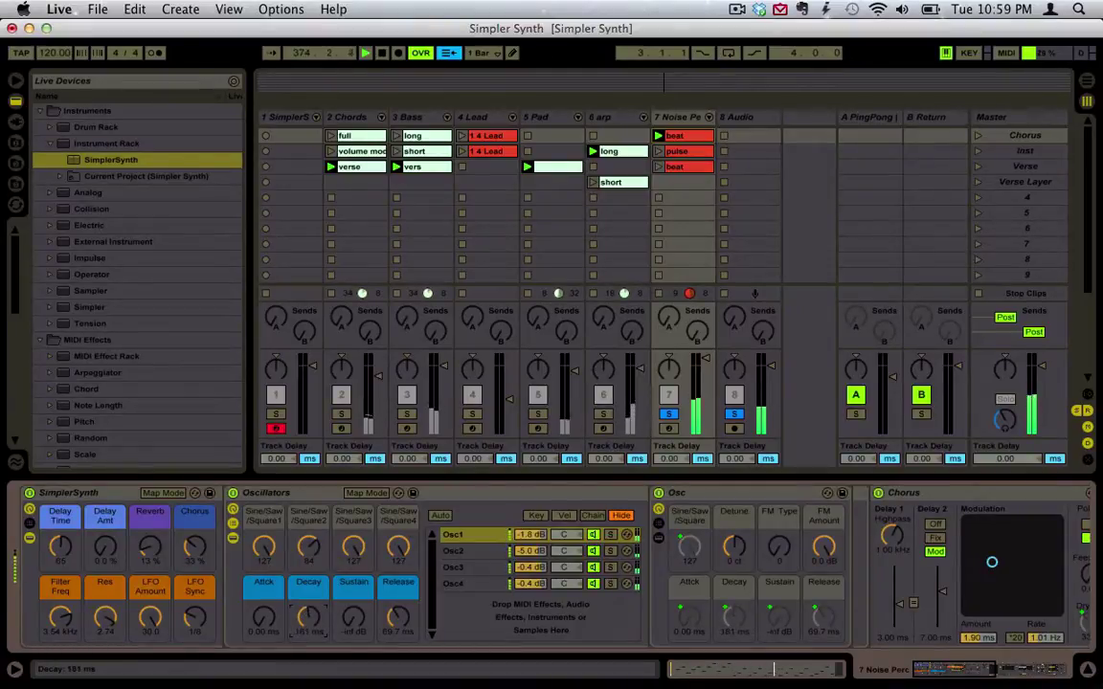
Show the Decay macro's modulation in the Noise Perc beat clip and lower its envelope from beat 1.2 to just before bar 2
{"action": "right_click", "coordinate": [307, 620]}
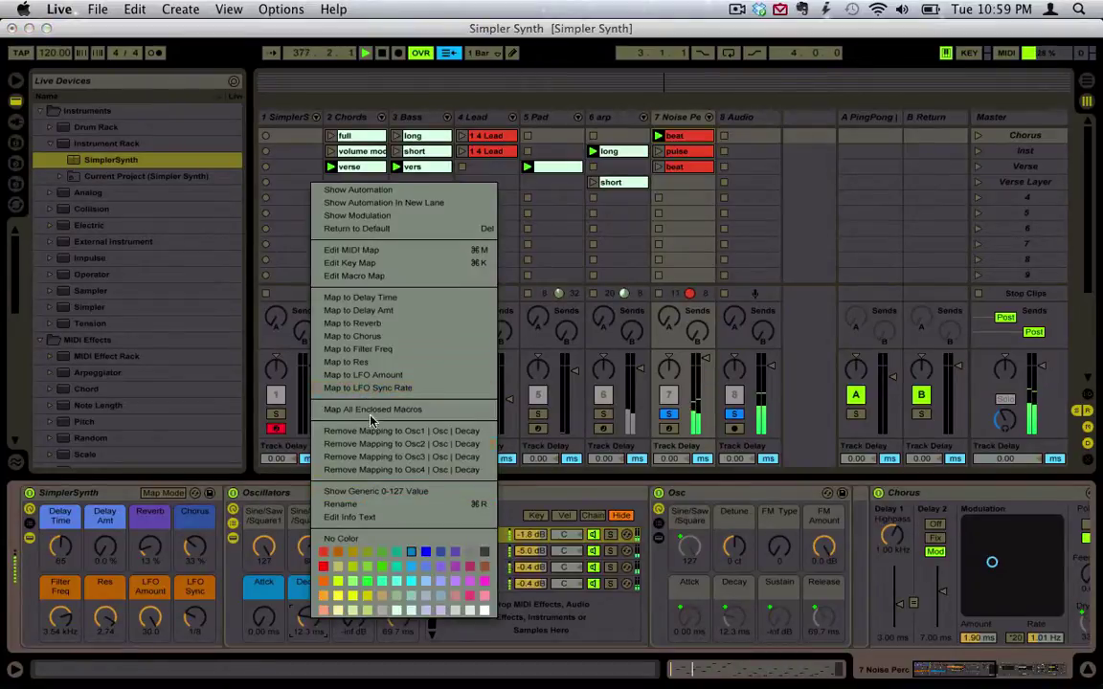
{"action": "left_click", "coordinate": [361, 217]}
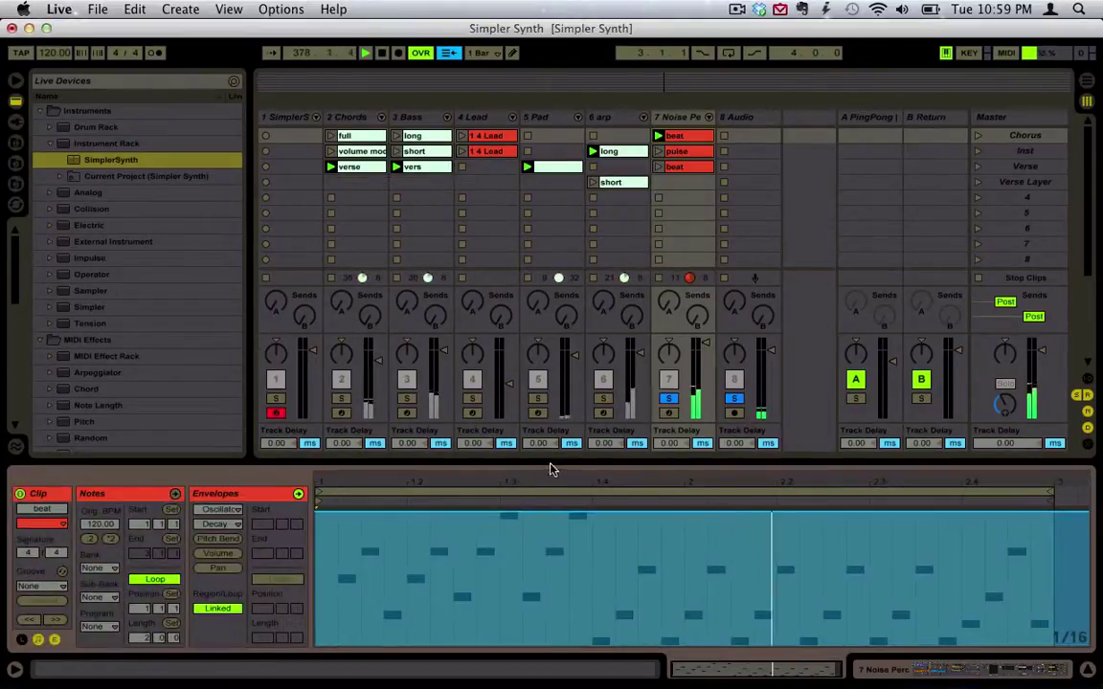
{"action": "left_click_drag", "start_coordinate": [406, 530], "coordinate": [656, 528]}
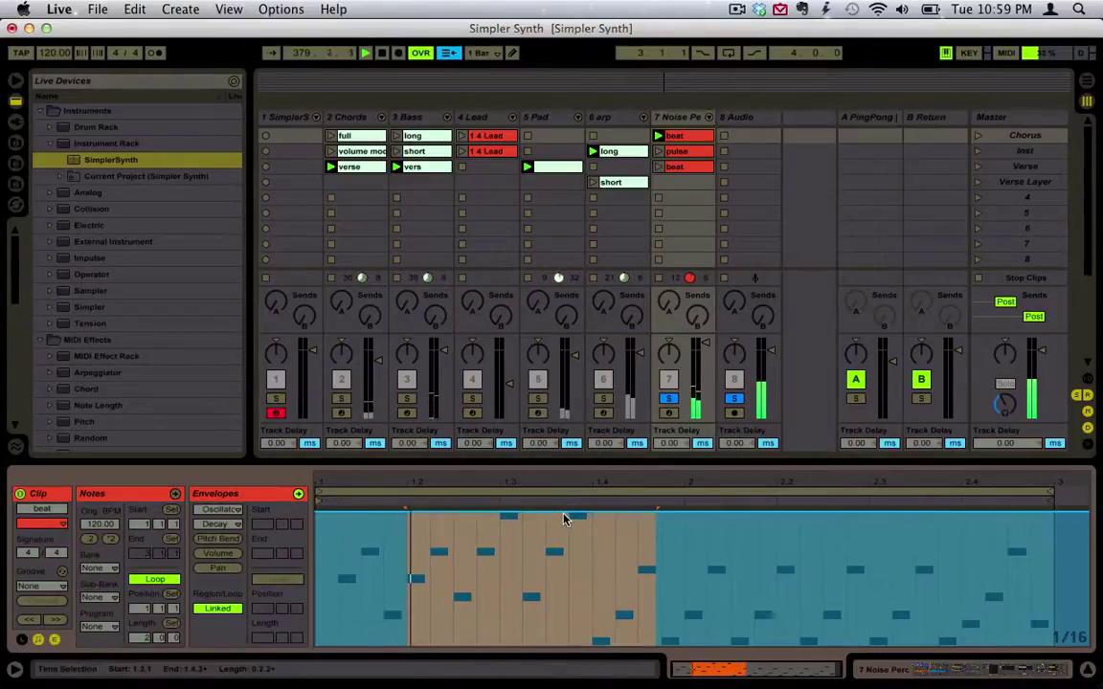
{"action": "left_click_drag", "start_coordinate": [563, 511], "coordinate": [559, 596]}
Reshape the Decay envelope to slope down from beat 1.2 to a low point after 1.3 and rise to 100% at the clip's end
{"action": "left_click", "coordinate": [537, 599]}
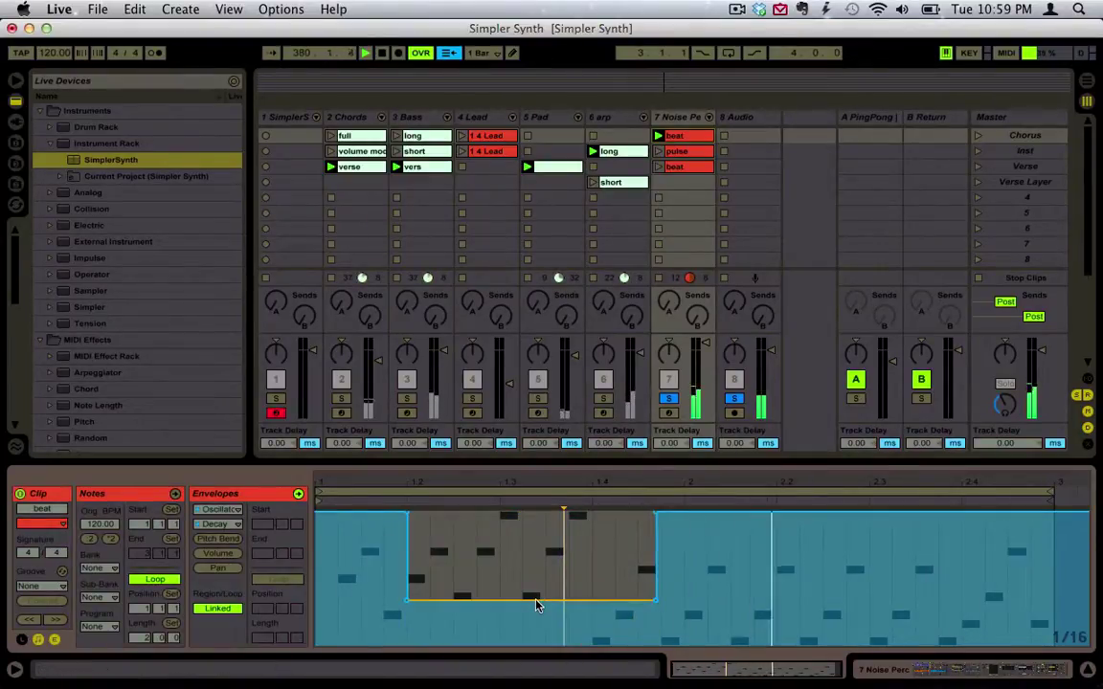
{"action": "left_click_drag", "start_coordinate": [406, 603], "coordinate": [405, 514]}
{"action": "left_click_drag", "start_coordinate": [657, 601], "coordinate": [1020, 483]}
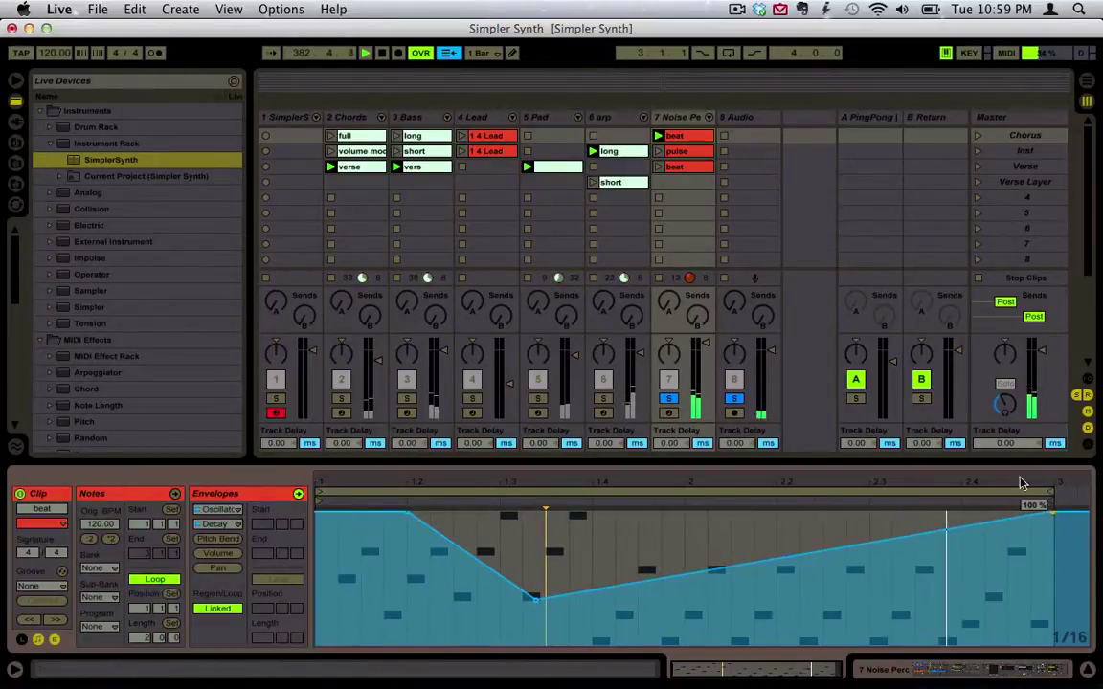
{"action": "left_click", "coordinate": [677, 116]}
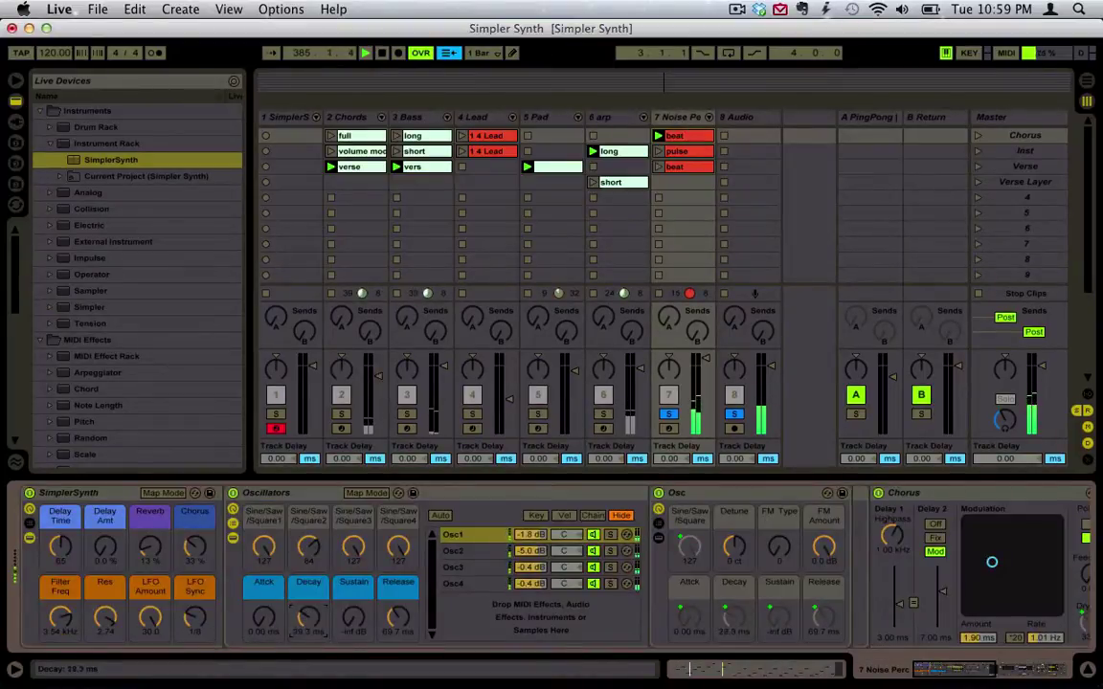
Raise the Noise Perc Oscillators Decay to 98.6 ms and move the beat clip's Decay envelope breakpoint from beat 1.2 to the clip's start
{"action": "left_click_drag", "start_coordinate": [309, 627], "coordinate": [309, 613]}
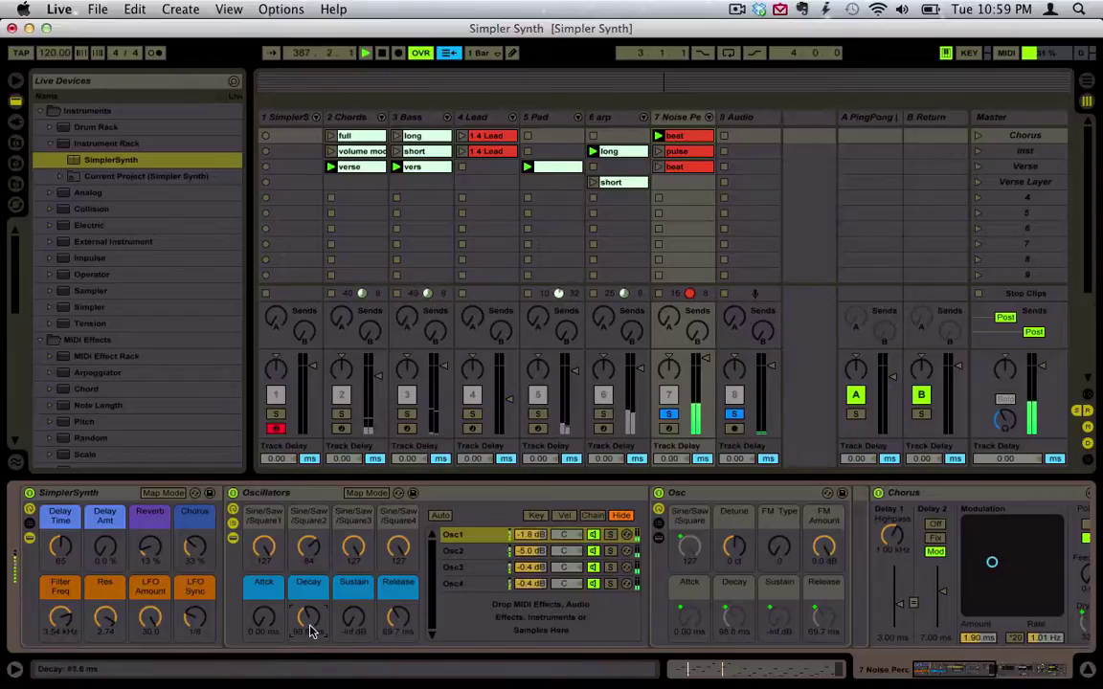
{"action": "double_click", "coordinate": [688, 140]}
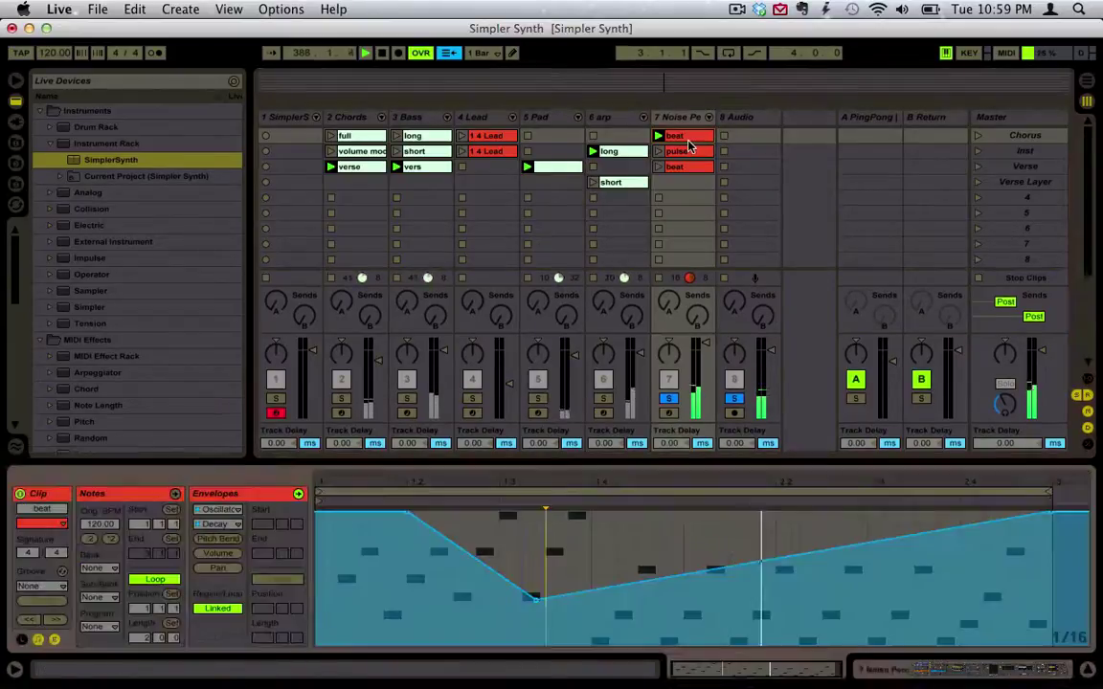
{"action": "left_click", "coordinate": [586, 492]}
{"action": "left_click", "coordinate": [422, 528]}
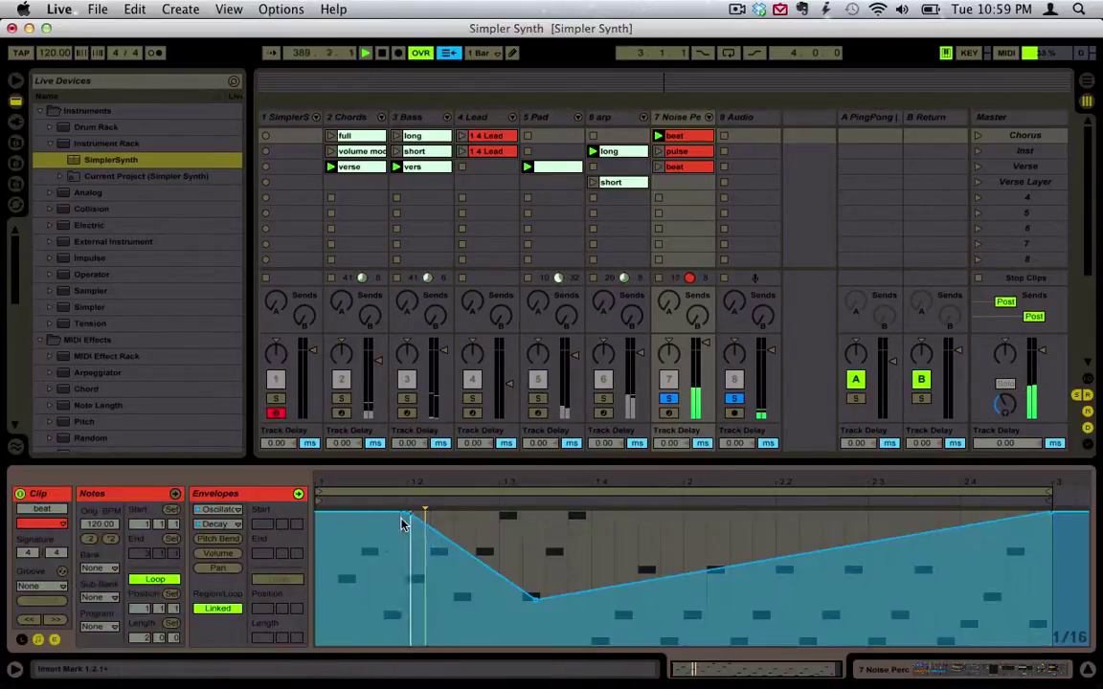
{"action": "left_click_drag", "start_coordinate": [408, 514], "coordinate": [321, 509]}
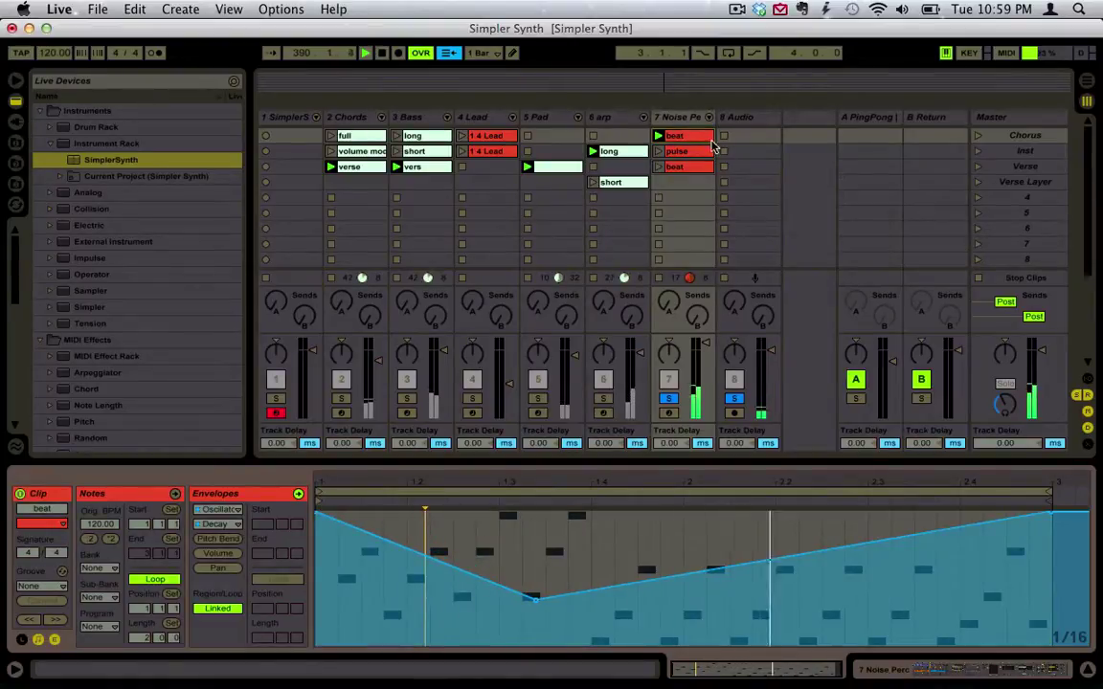
Show the Noise Perc track's devices, unsolo the track and launch the Inst scene with all tracks audible
{"action": "double_click", "coordinate": [676, 118]}
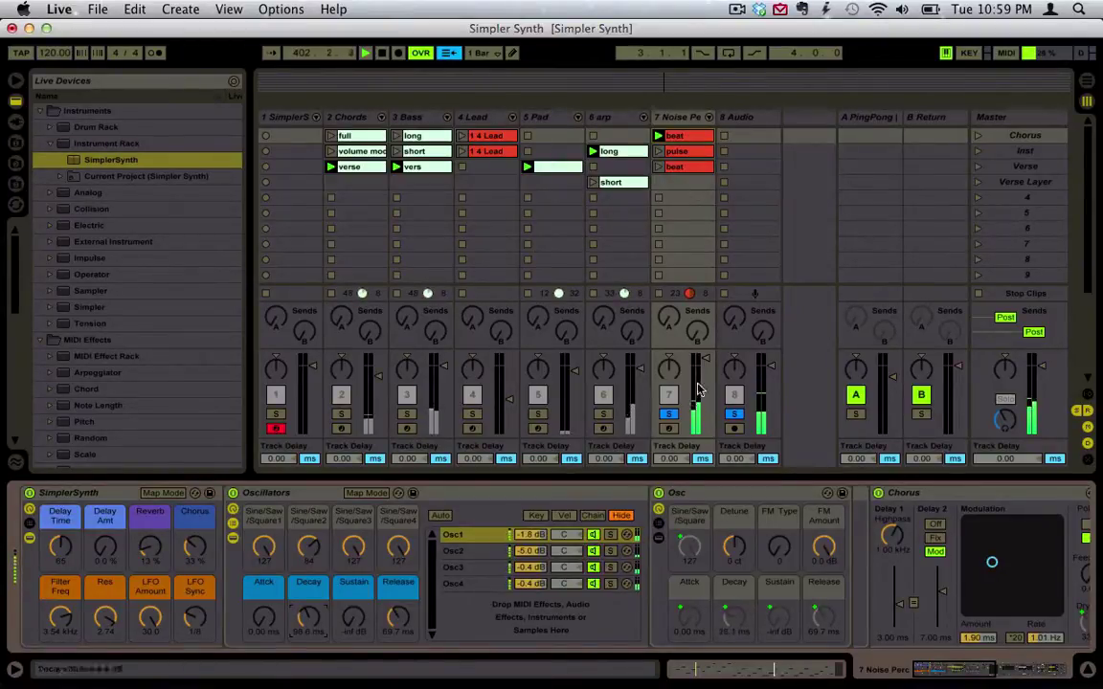
{"action": "left_click", "coordinate": [669, 414]}
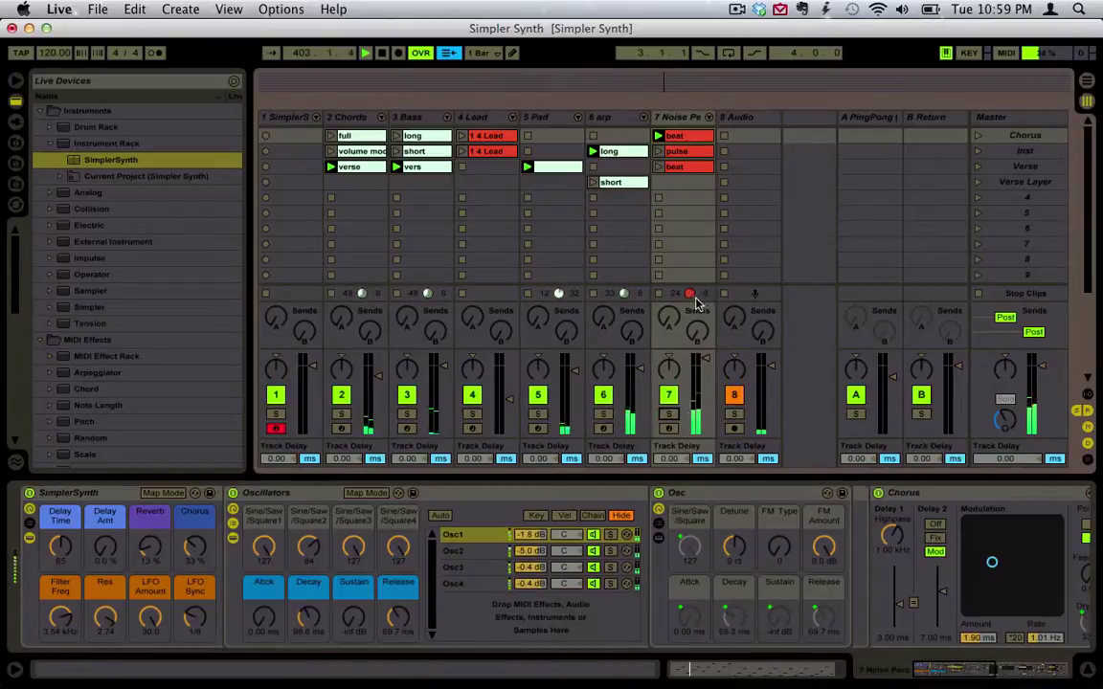
{"action": "left_click", "coordinate": [983, 151]}
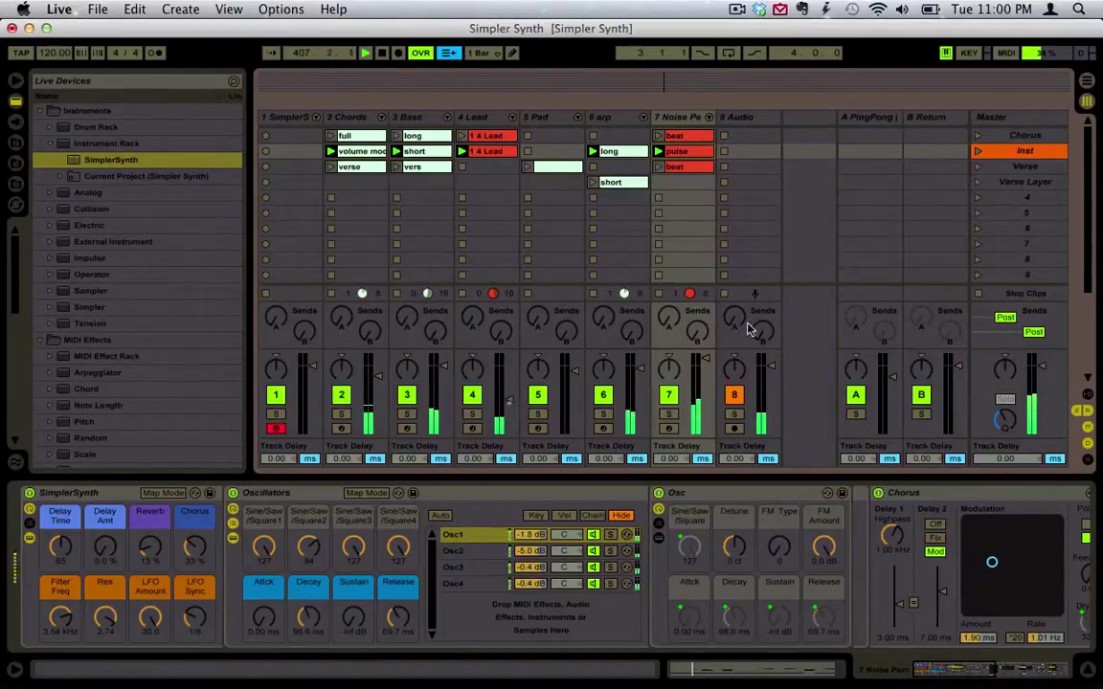
Stop all playing clips and raise the Audio track's send A to 0.0 dB
{"action": "left_click", "coordinate": [979, 297]}
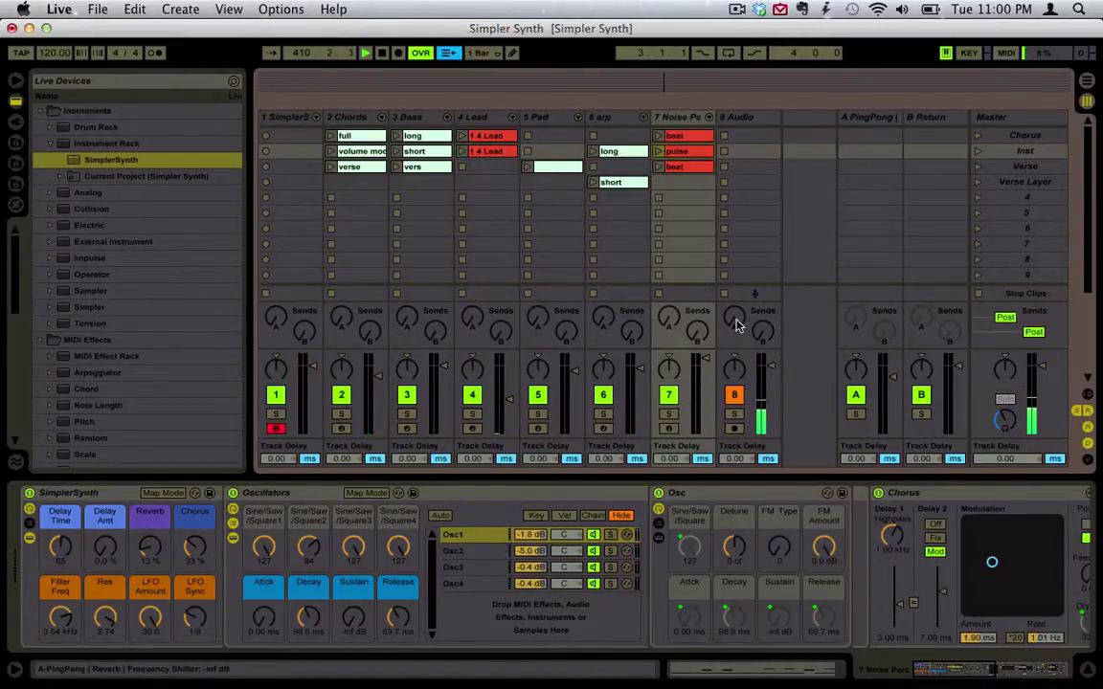
{"action": "left_click_drag", "start_coordinate": [734, 317], "coordinate": [734, 221]}
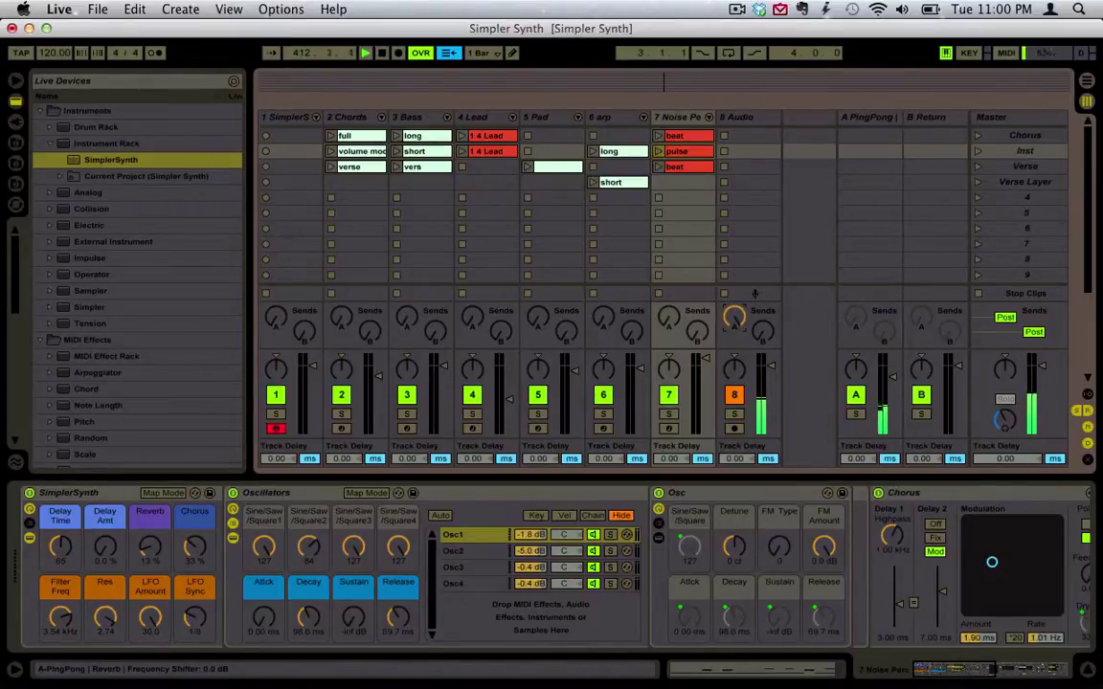